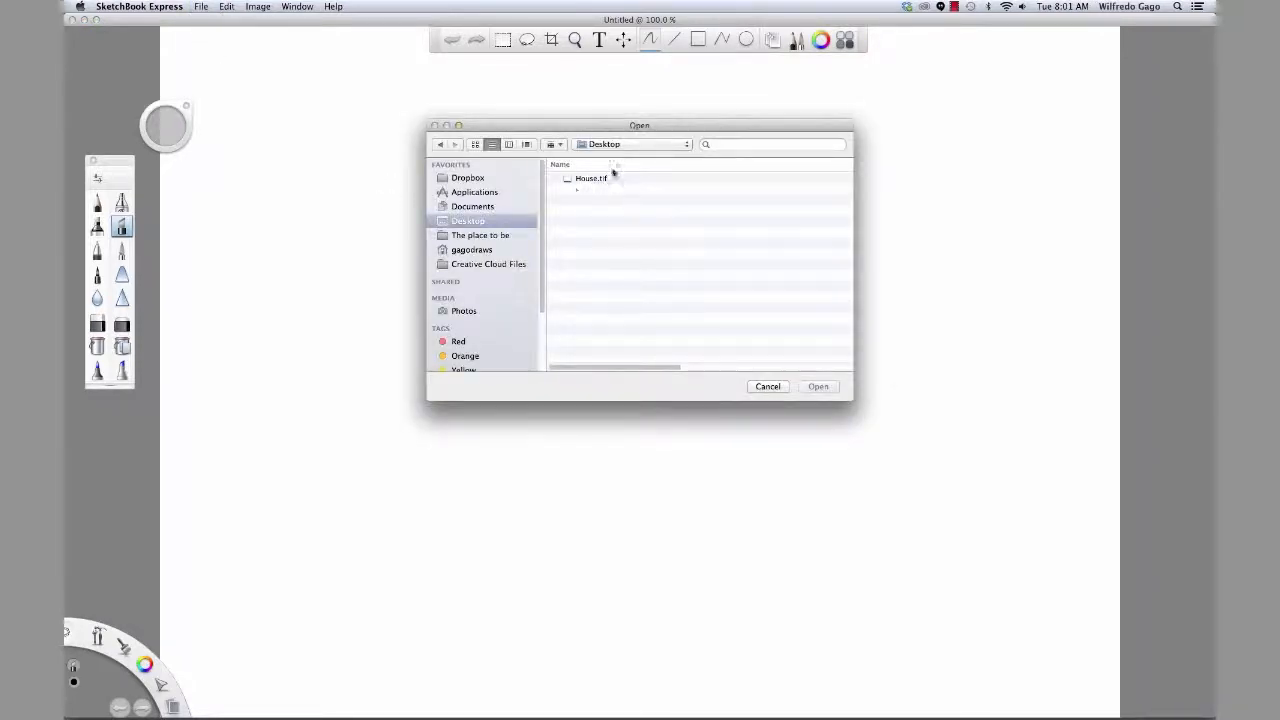
Open House.tif from the Desktop and display its layers
click(594, 180)
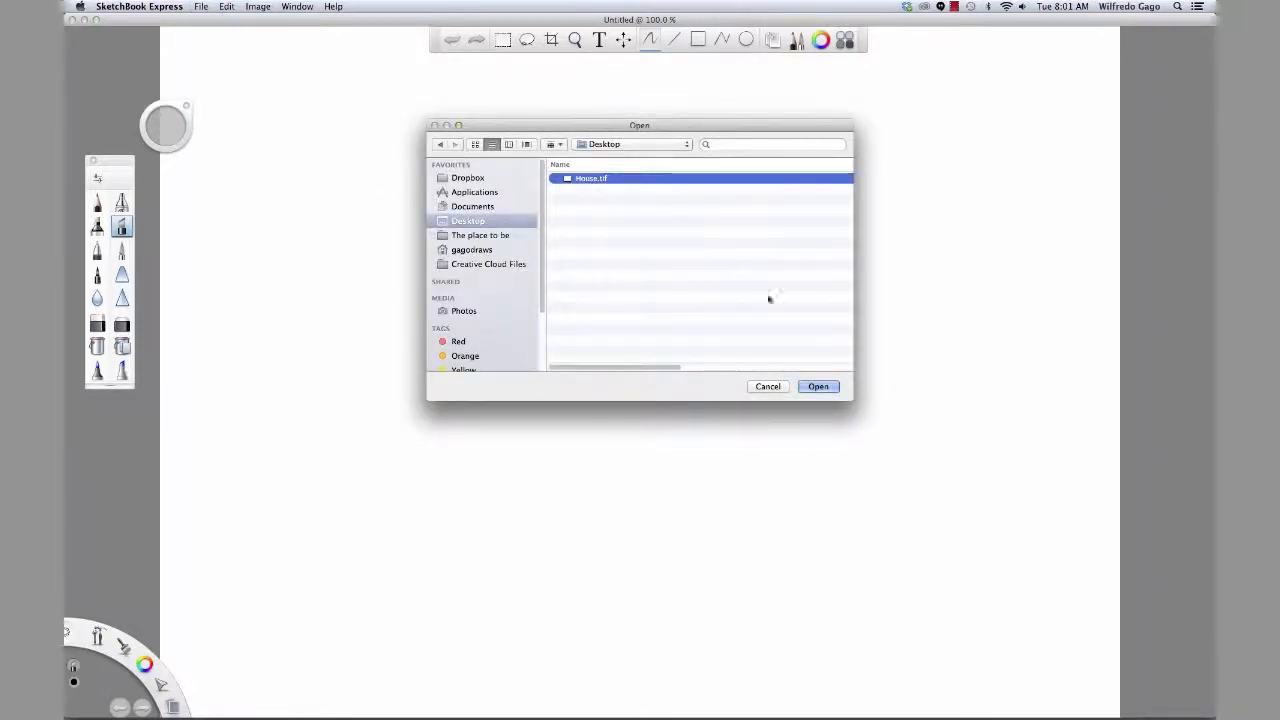
click(814, 386)
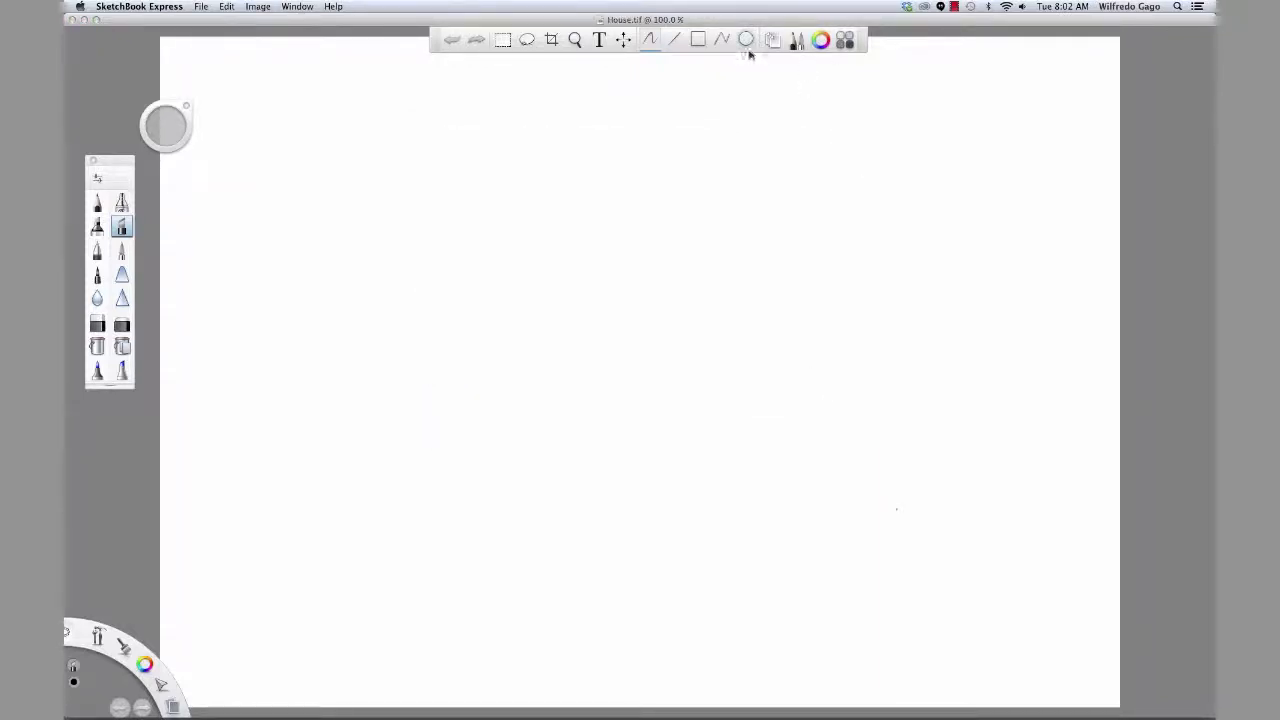
click(772, 40)
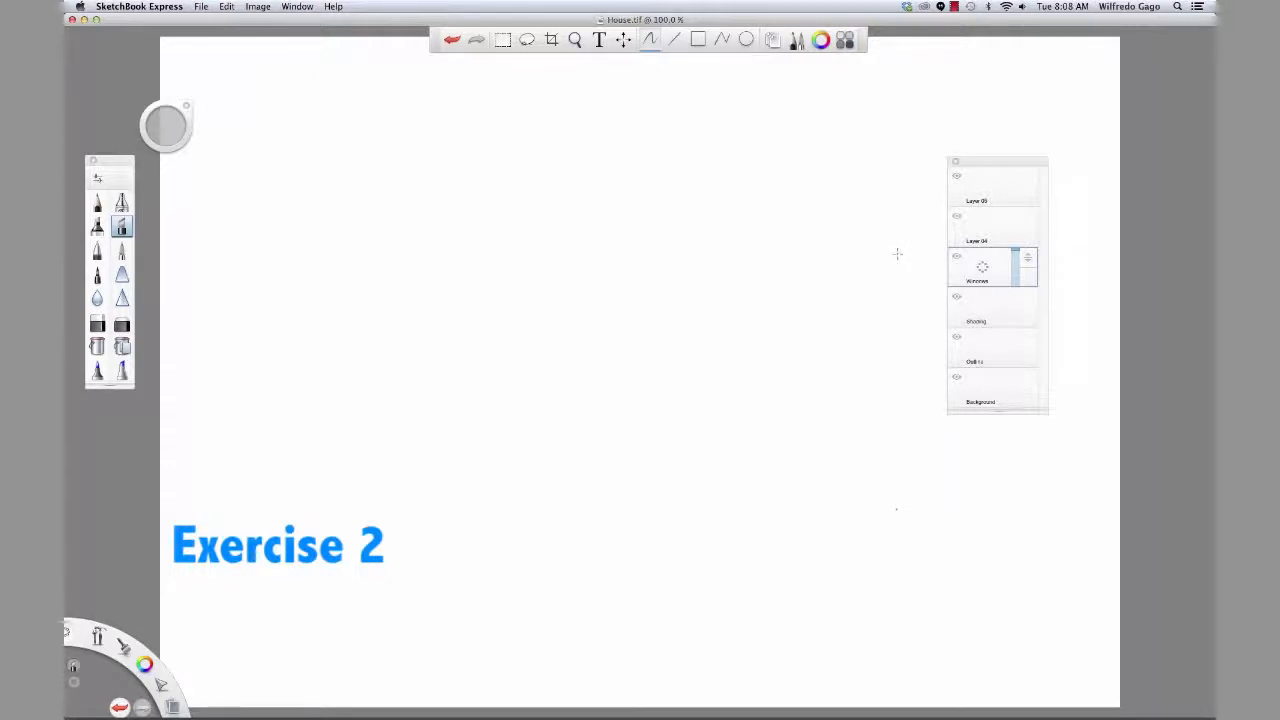
On the Outline layer, set up a fine-tipped brush with a light grey colour and store that grey as a swatch
click(986, 352)
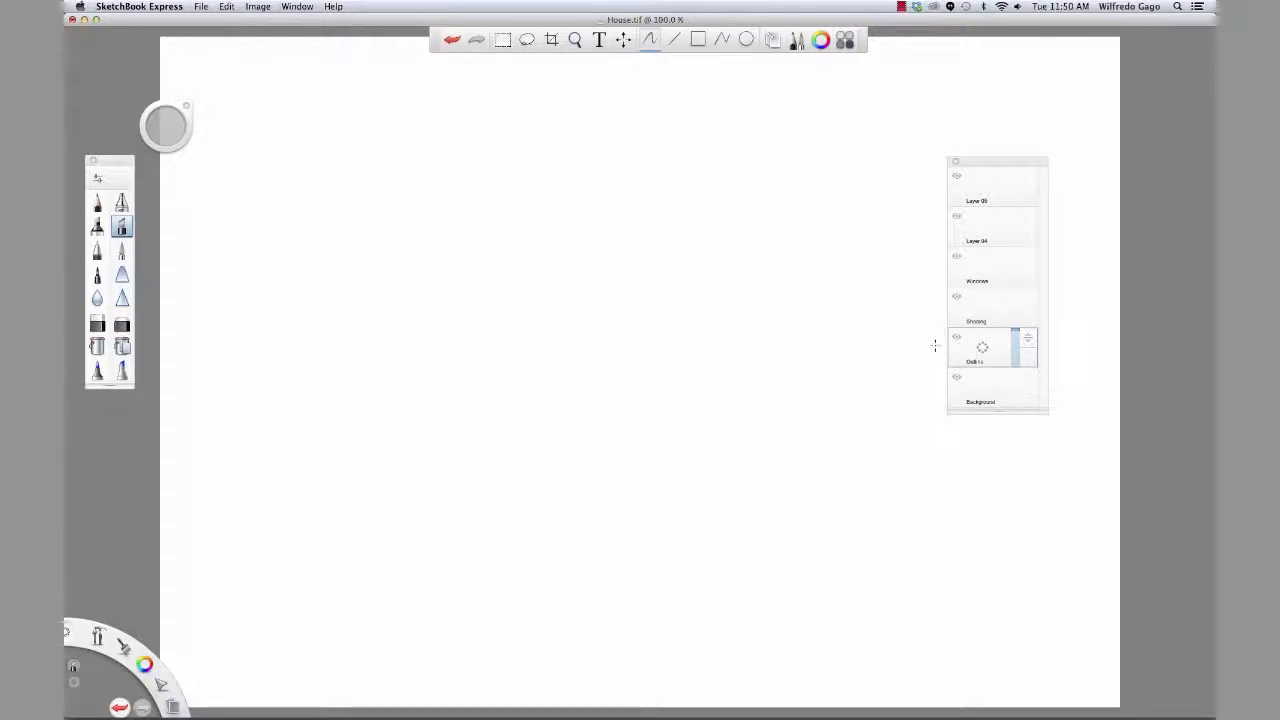
click(97, 275)
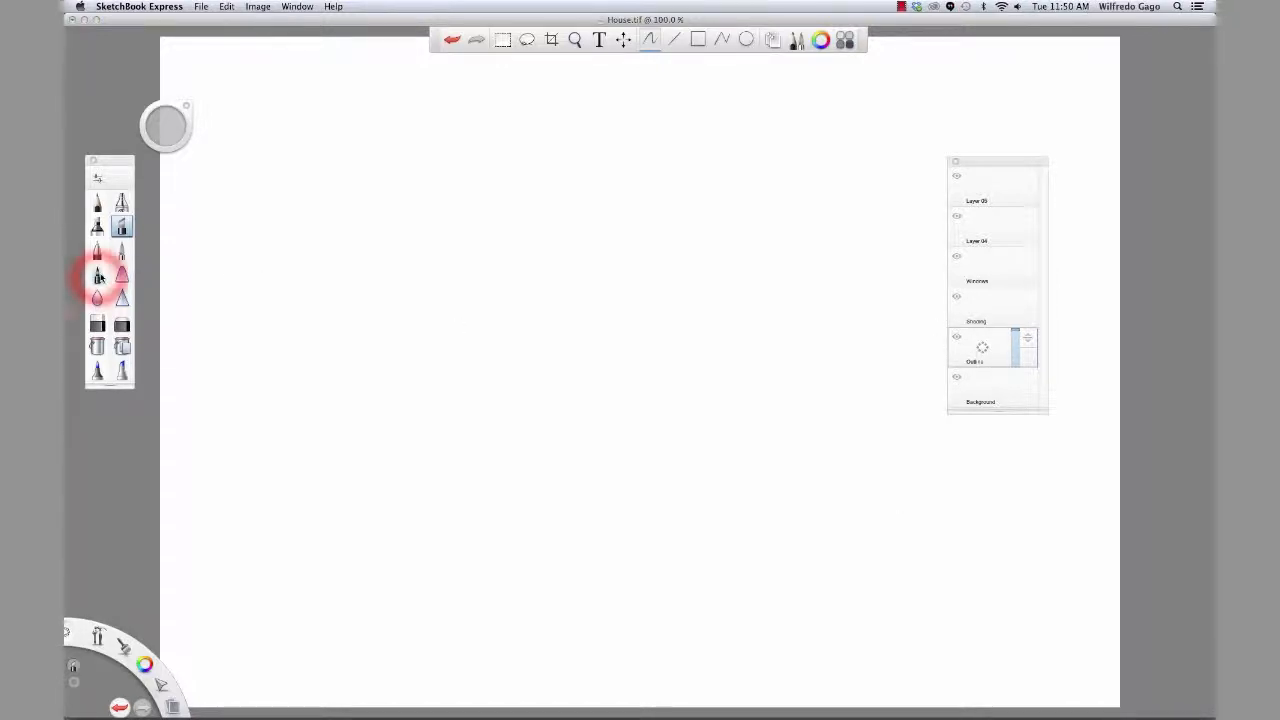
click(820, 40)
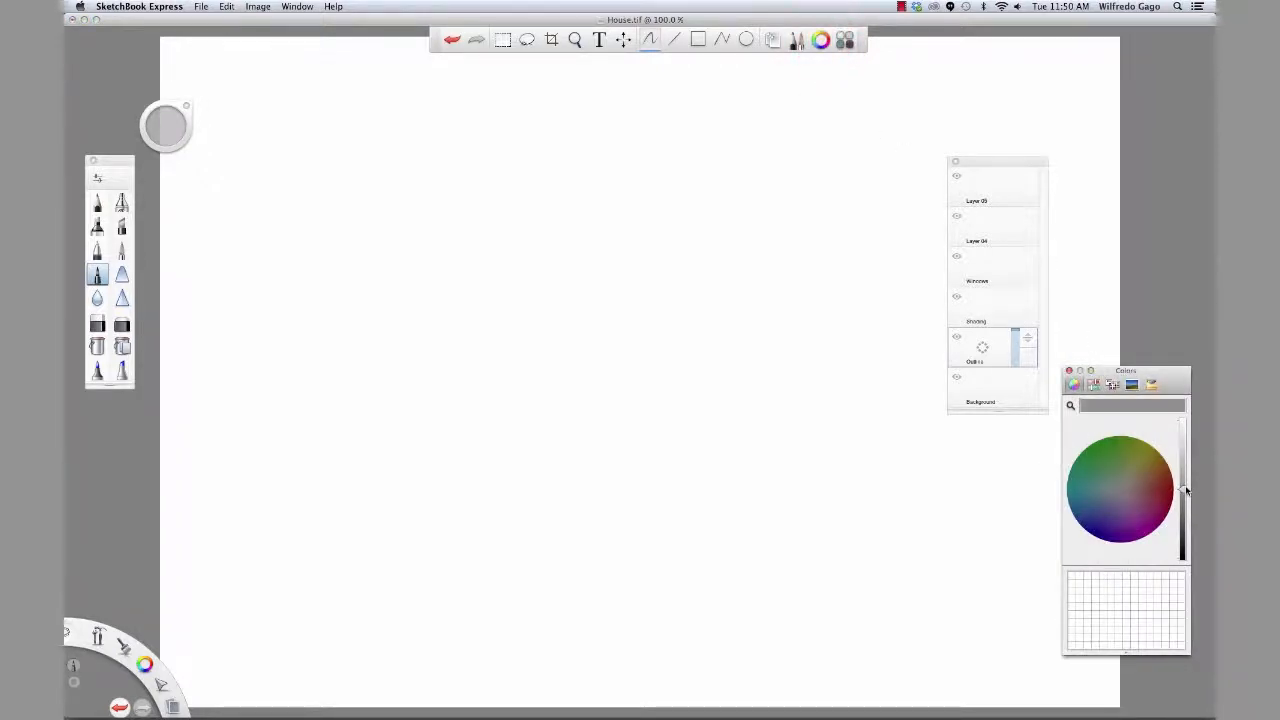
drag(1187, 490, 1181, 471)
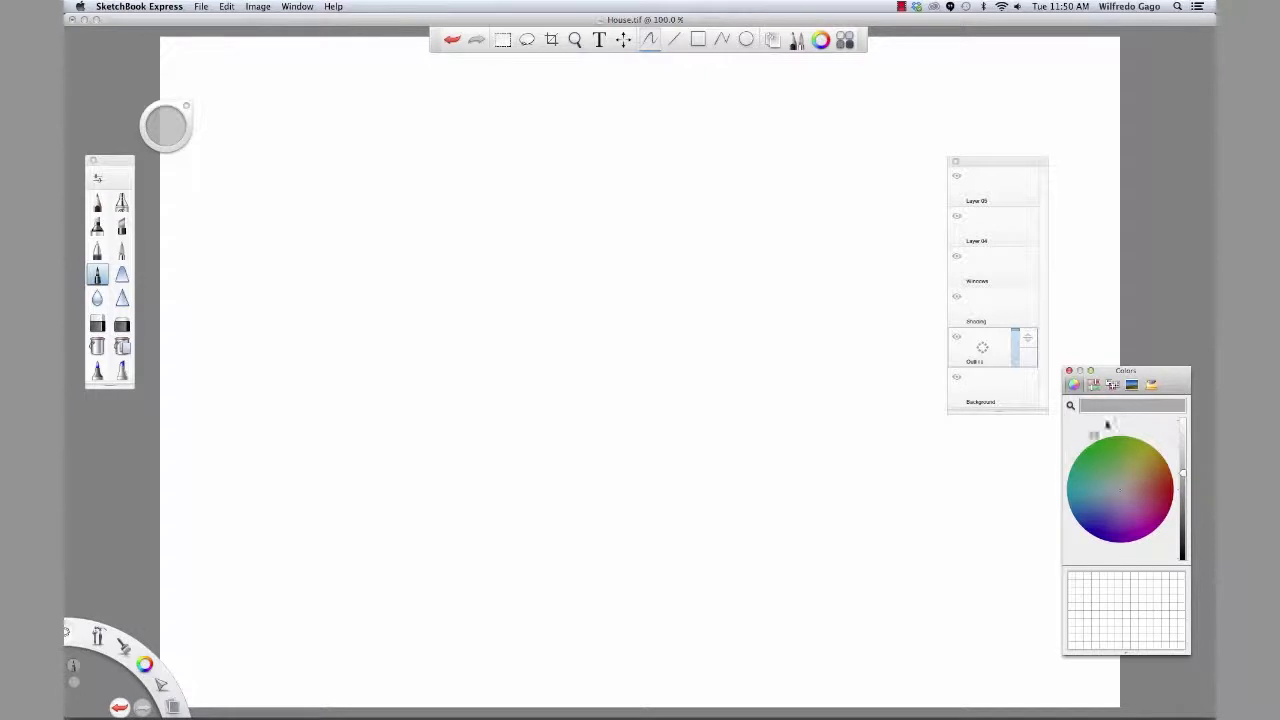
drag(1108, 424, 1073, 577)
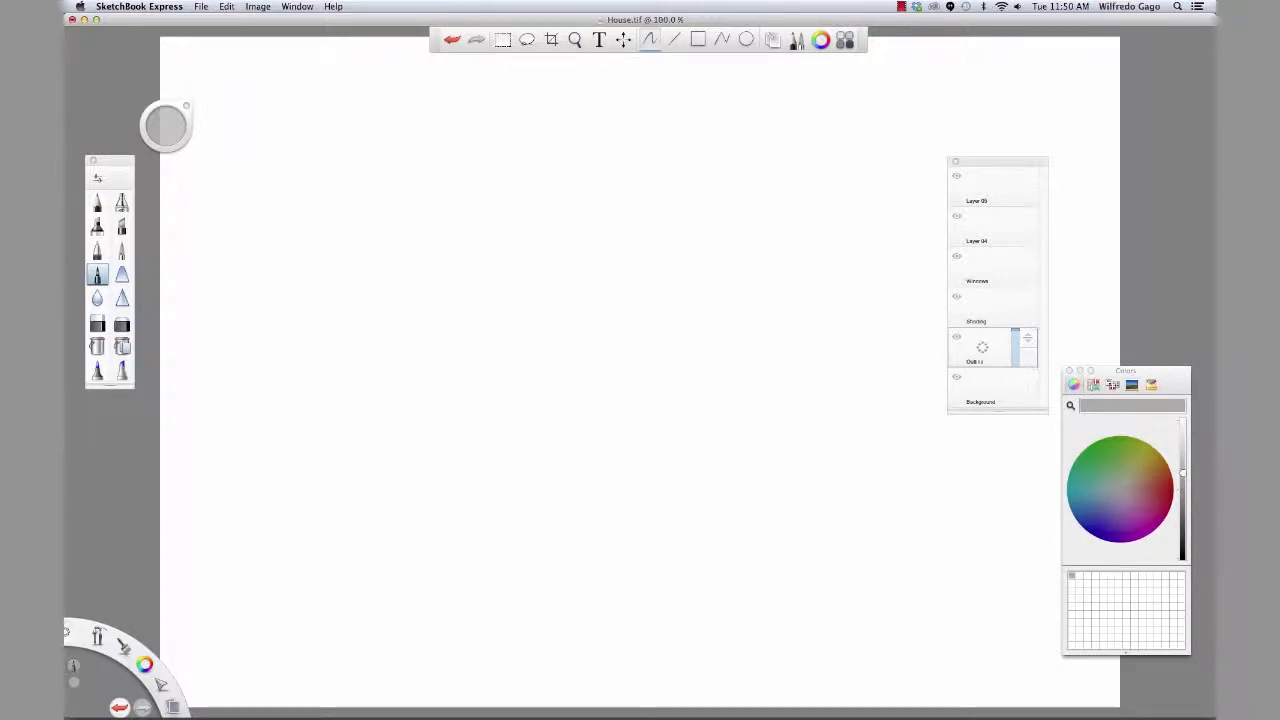
Sketch the house's lower storey as a see-through box in two-point perspective, correcting its front upper edge
drag(514, 428, 669, 497)
drag(814, 430, 666, 494)
mouse_move(512, 426)
mouse_down()
mouse_move(686, 357)
mouse_move(828, 410)
mouse_move(670, 492)
mouse_move(666, 366)
mouse_up()
mouse_move(516, 383)
mouse_down()
mouse_move(514, 320)
mouse_move(513, 396)
mouse_up()
mouse_move(514, 322)
mouse_down()
mouse_move(512, 425)
mouse_move(660, 348)
mouse_move(616, 334)
mouse_move(800, 318)
mouse_up()
mouse_move(700, 340)
mouse_down()
mouse_move(826, 300)
mouse_move(829, 386)
mouse_up()
mouse_move(676, 260)
mouse_down()
mouse_move(520, 300)
mouse_move(702, 256)
mouse_move(820, 290)
mouse_up()
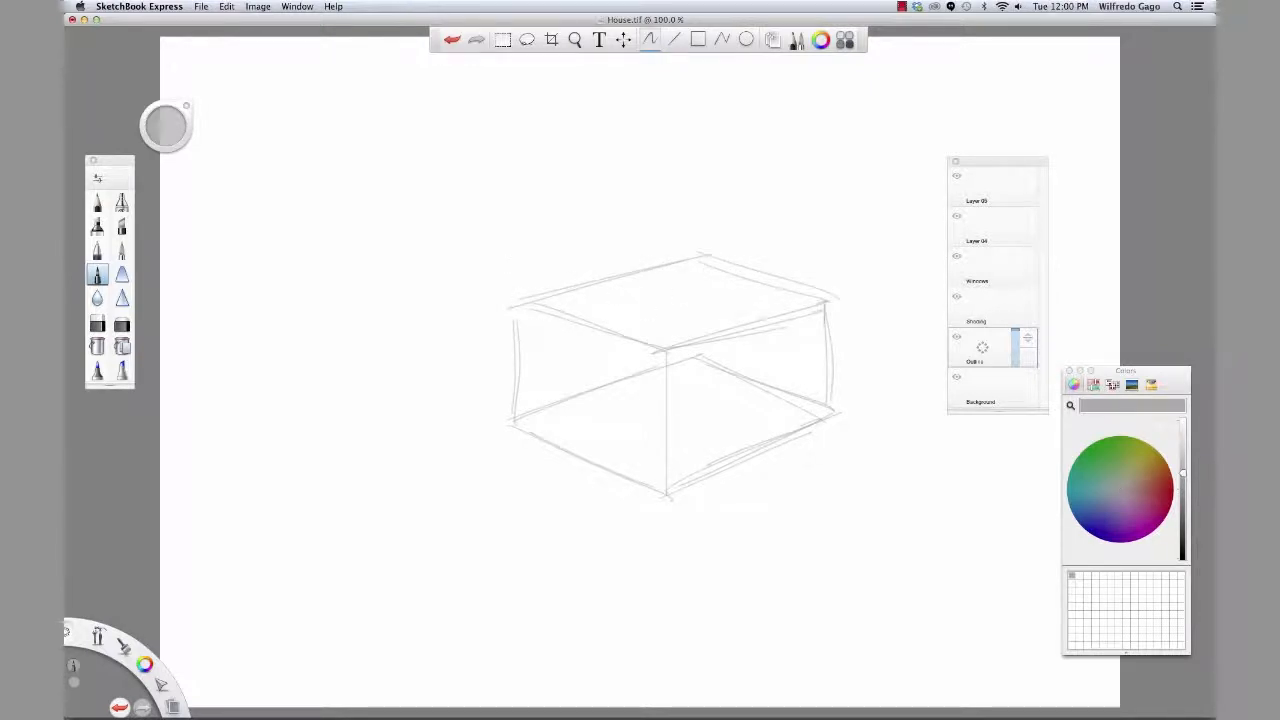
key(super+z)
mouse_move(516, 306)
mouse_down()
mouse_move(514, 416)
mouse_move(664, 350)
mouse_up()
key(super+z)
Sketch the two visible walls of a narrower upper storey rising from the back part of the box
drag(610, 274, 624, 322)
mouse_move(516, 306)
mouse_down()
mouse_move(512, 224)
mouse_move(514, 274)
mouse_up()
mouse_move(512, 204)
mouse_down()
mouse_move(628, 231)
mouse_move(627, 292)
mouse_up()
drag(507, 202, 511, 240)
drag(632, 330, 782, 290)
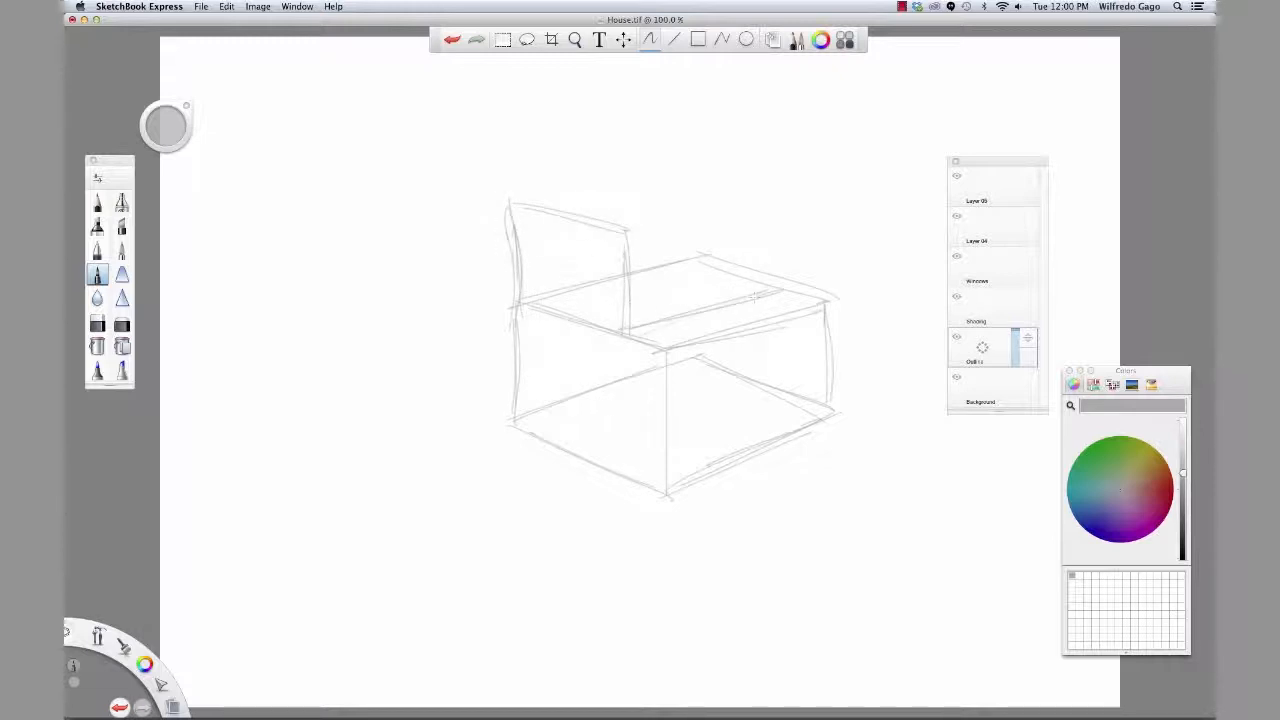
mouse_move(630, 232)
mouse_down()
mouse_move(741, 208)
mouse_move(780, 288)
mouse_up()
drag(780, 207, 784, 278)
drag(538, 207, 622, 231)
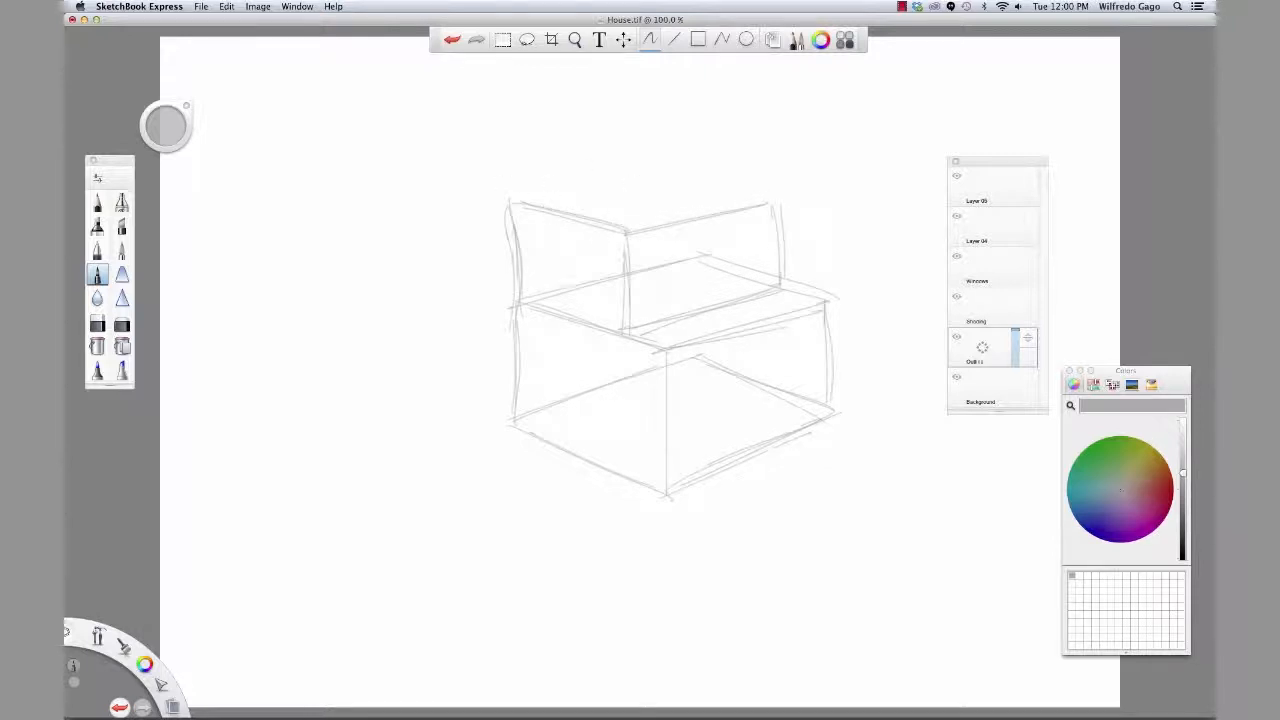
Sketch a gable roof over the upper storey with its ridge, sloping edges and triangular gable end
drag(570, 165, 622, 228)
drag(718, 155, 772, 203)
drag(570, 154, 704, 136)
mouse_move(563, 153)
mouse_down()
mouse_move(614, 209)
mouse_move(518, 190)
mouse_move(564, 157)
mouse_move(524, 192)
mouse_up()
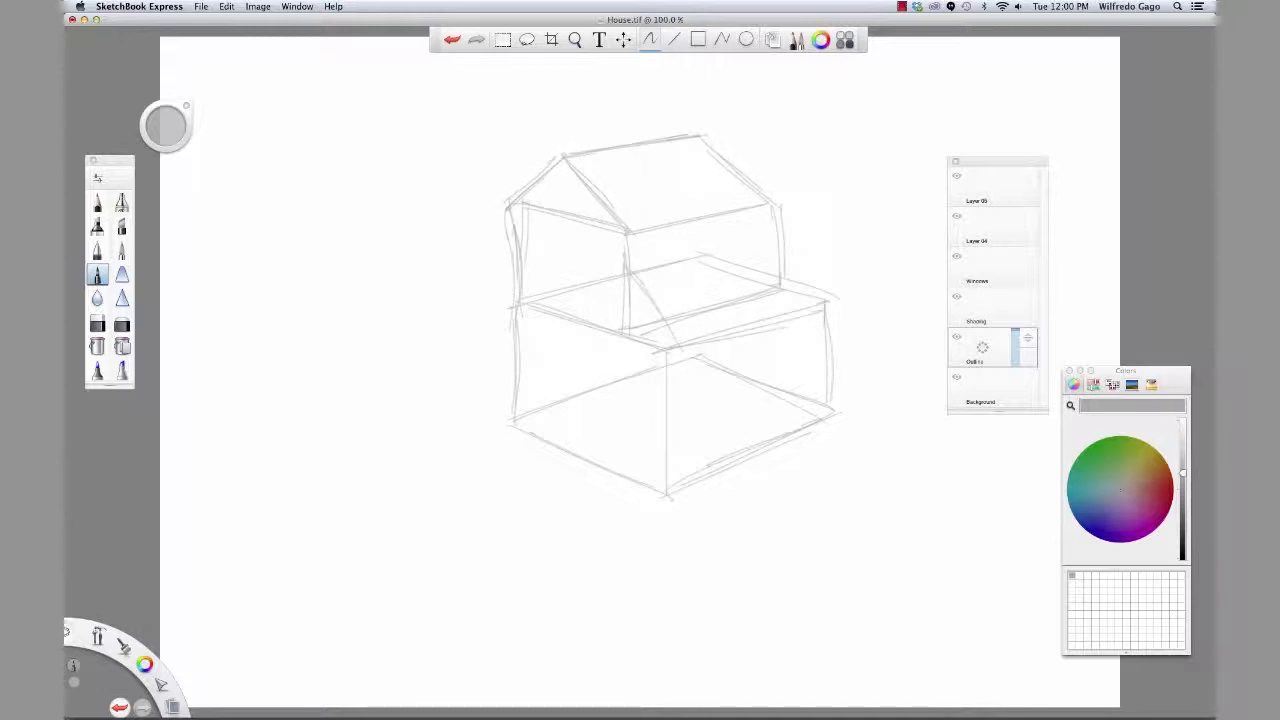
Sketch a lean-to roof sloping from the upper storey's wall down to the lower wall, redrawing its eave in the saved grey
mouse_move(624, 270)
mouse_down()
mouse_move(782, 242)
mouse_move(838, 298)
mouse_up()
drag(786, 242, 846, 298)
drag(712, 340, 878, 297)
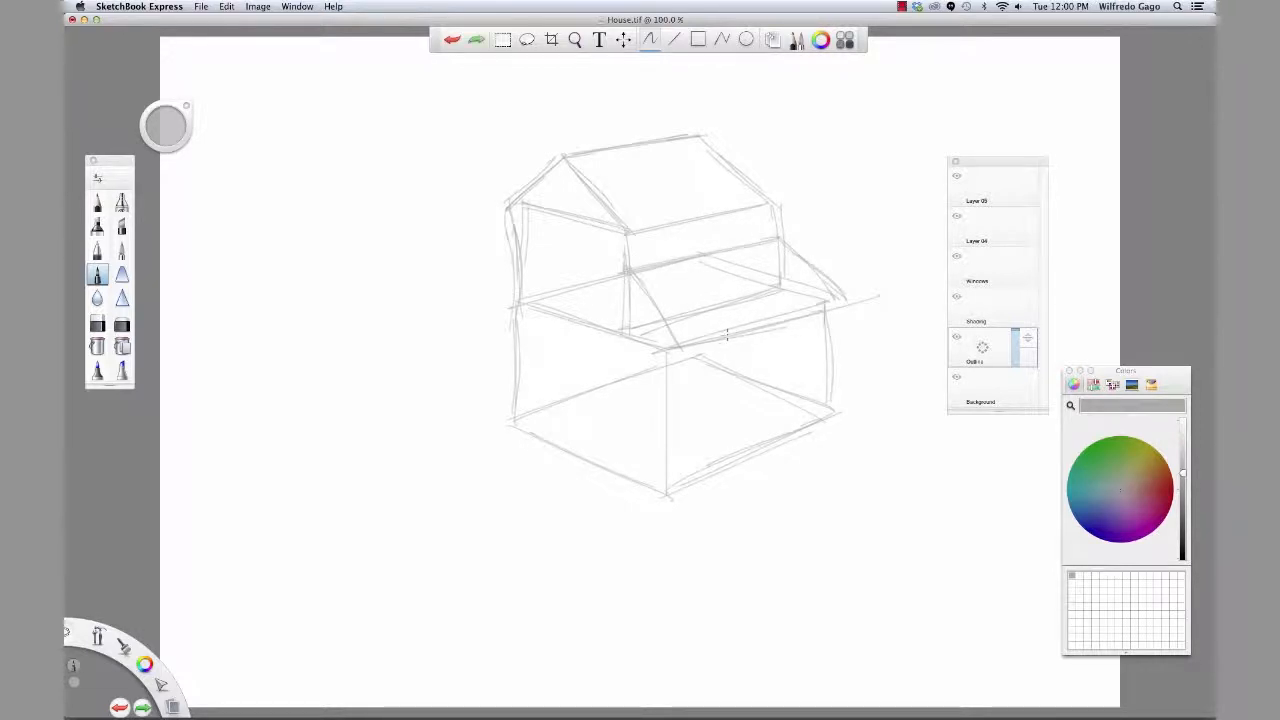
key(super+z)
click(1073, 574)
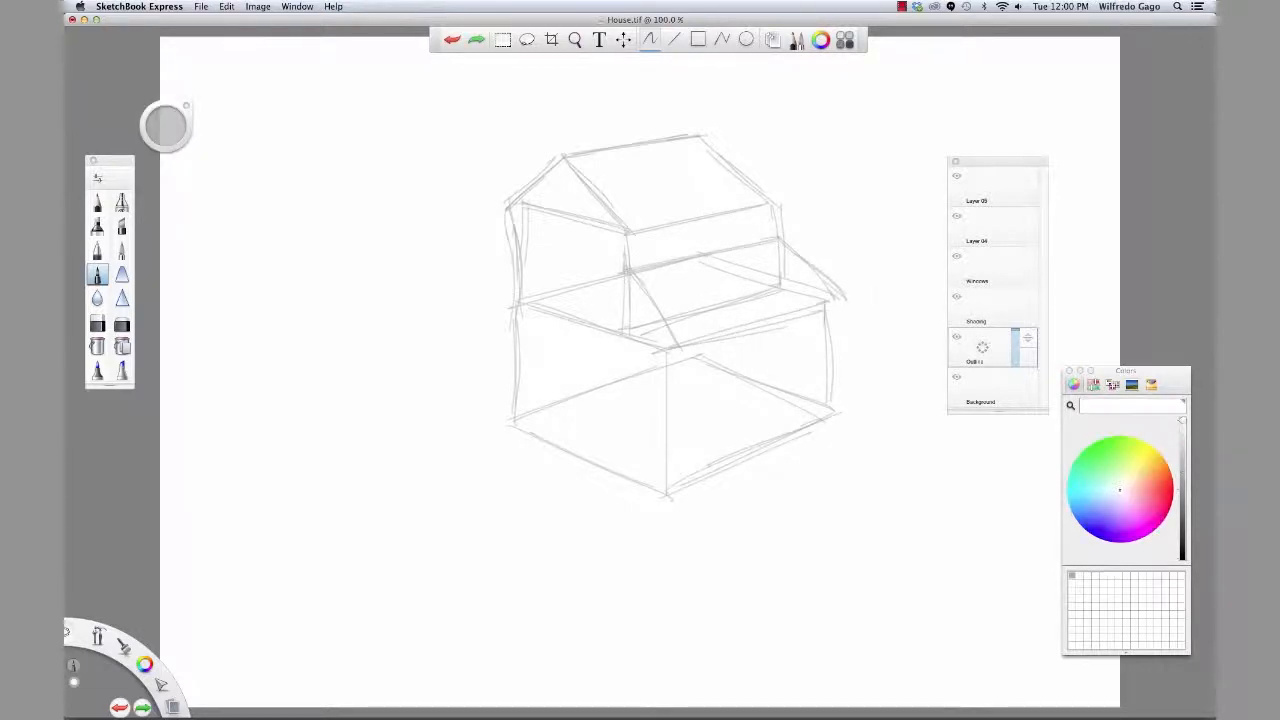
click(1073, 575)
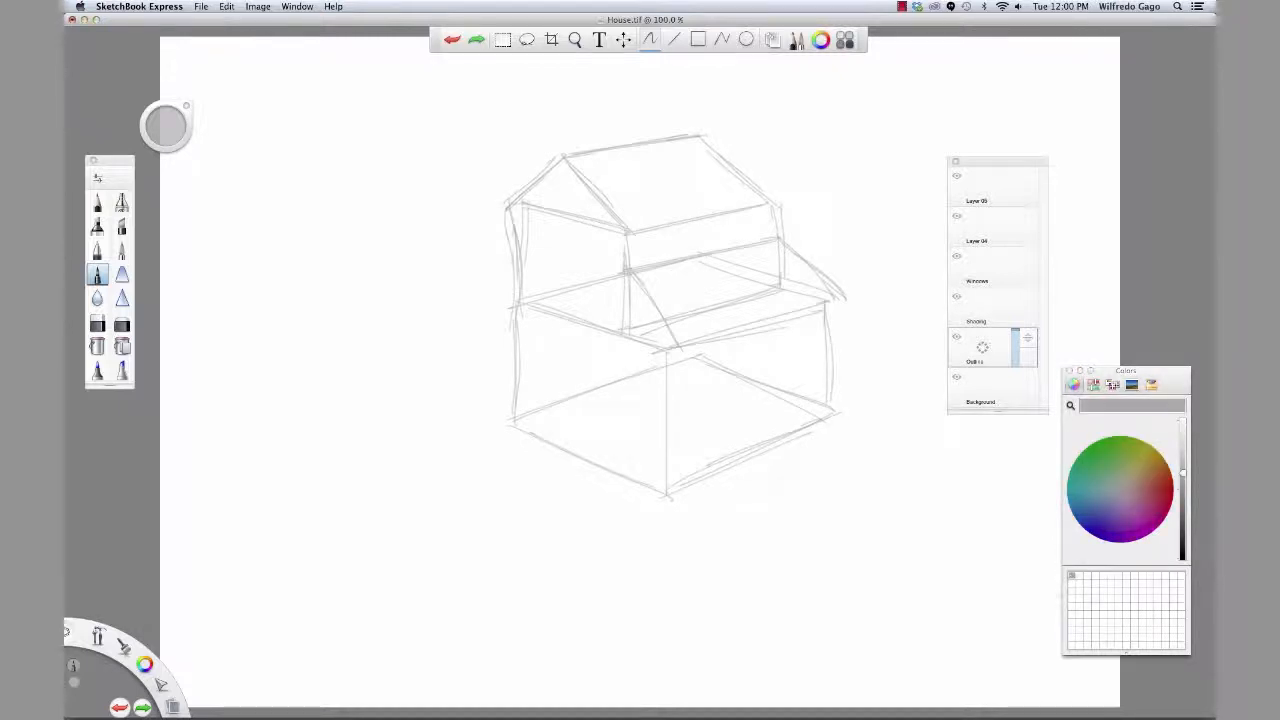
drag(678, 352, 840, 298)
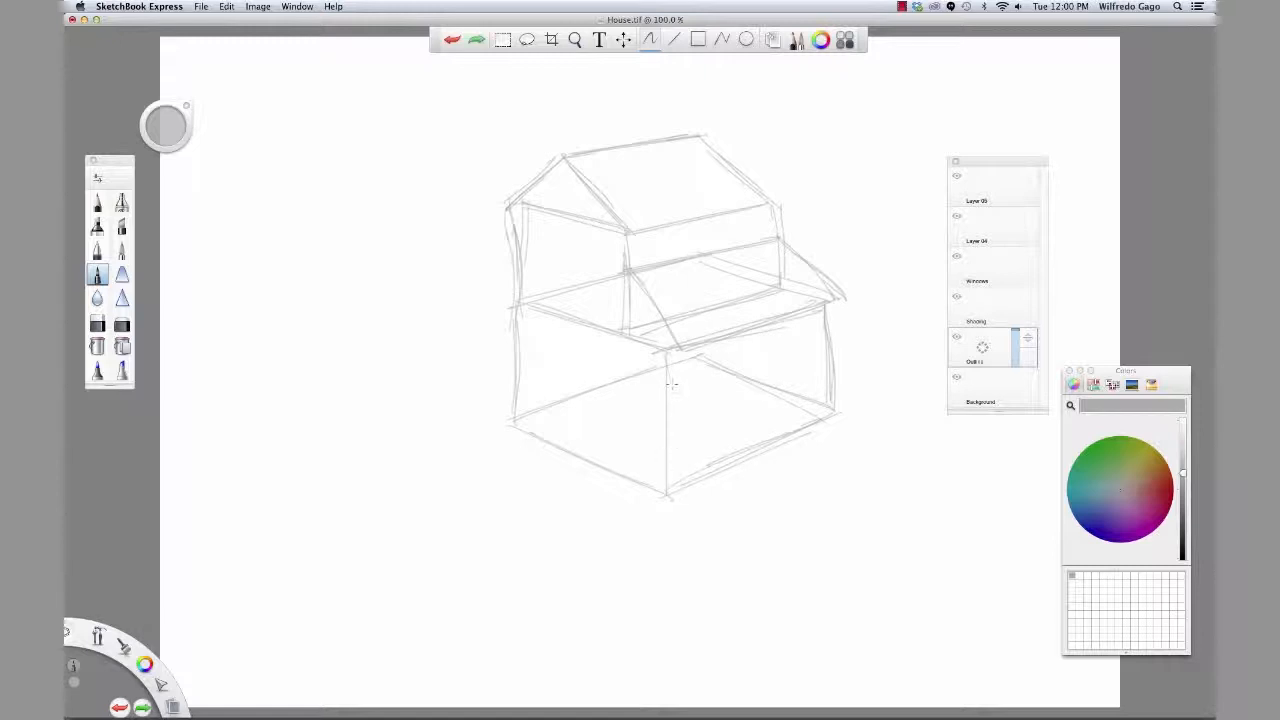
Retrace the lower storey's vertical corners and ground lines to firm up the house outline
mouse_move(663, 362)
mouse_down()
mouse_move(668, 485)
mouse_move(728, 472)
mouse_move(675, 487)
mouse_move(830, 418)
mouse_up()
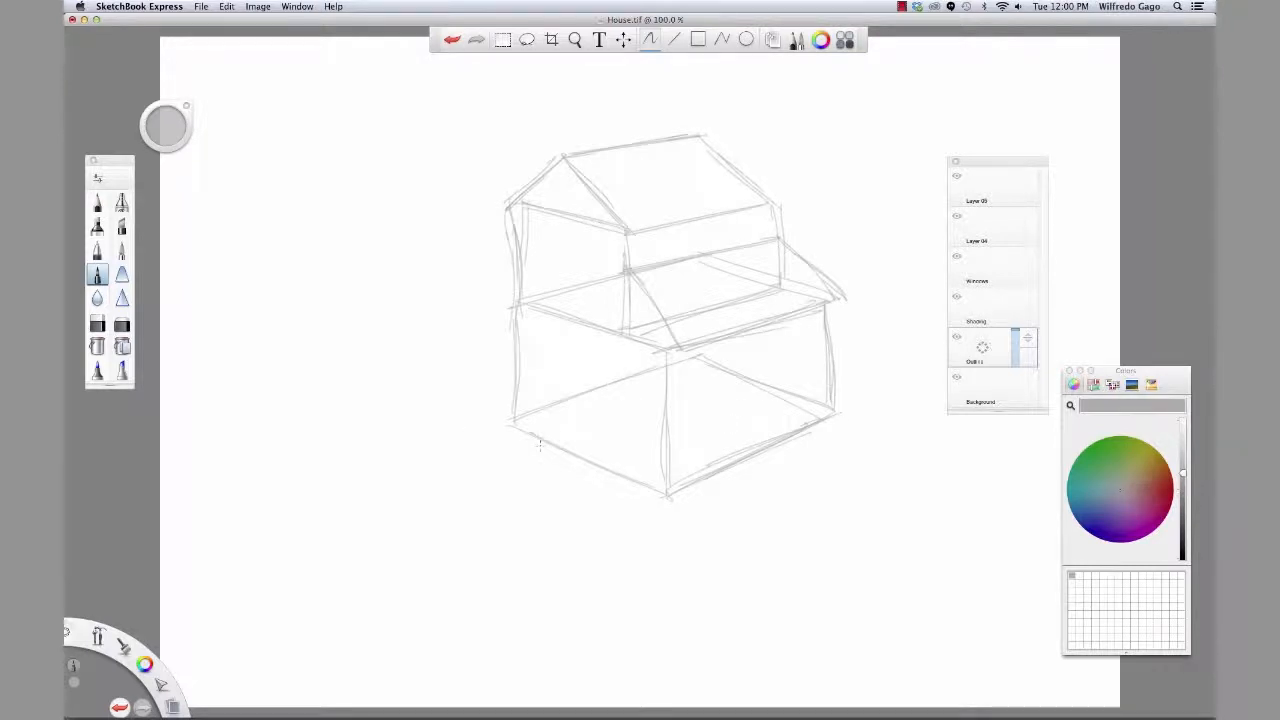
drag(514, 422, 648, 488)
drag(518, 281, 521, 408)
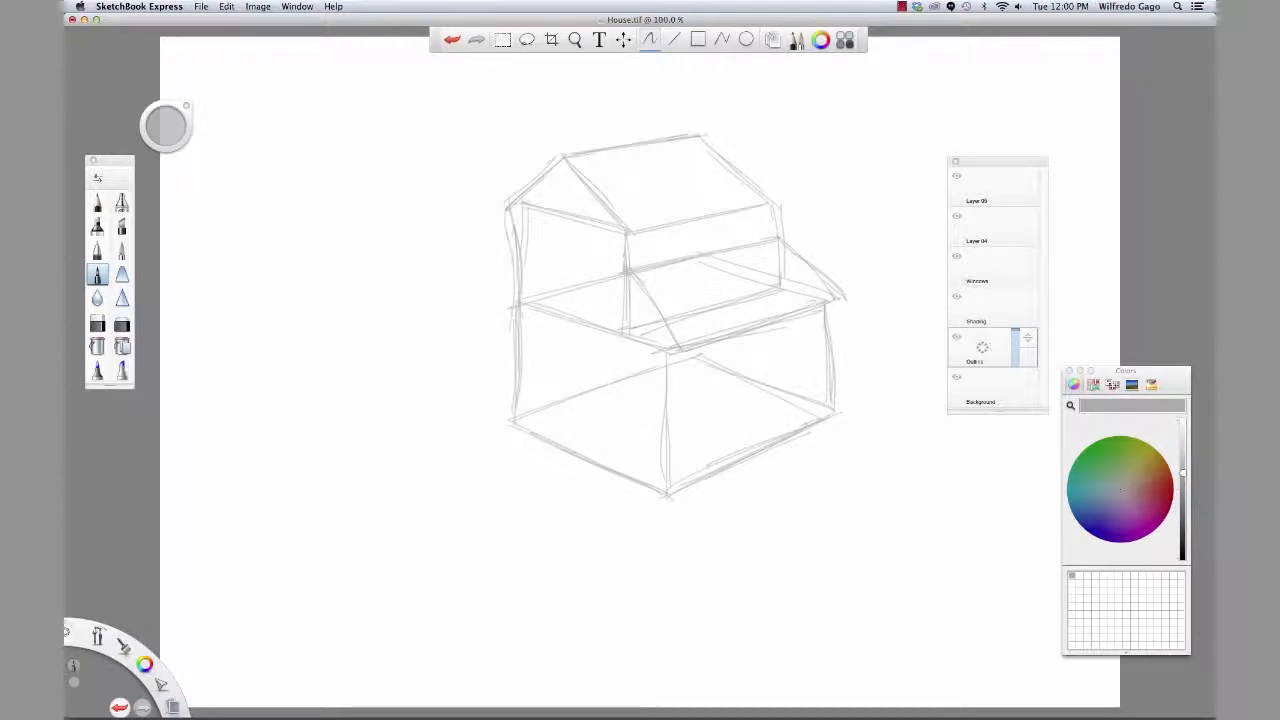
drag(522, 421, 678, 492)
key(ctrl+z)
drag(524, 424, 678, 493)
Sketch a door beside the front corner and a rectangular window on the lower storey's left wall
mouse_move(613, 397)
mouse_down()
mouse_move(615, 456)
mouse_move(615, 386)
mouse_move(656, 373)
mouse_move(655, 479)
mouse_up()
drag(654, 398, 653, 480)
mouse_move(535, 345)
mouse_down()
mouse_move(611, 366)
mouse_move(536, 345)
mouse_move(605, 370)
mouse_move(601, 416)
mouse_up()
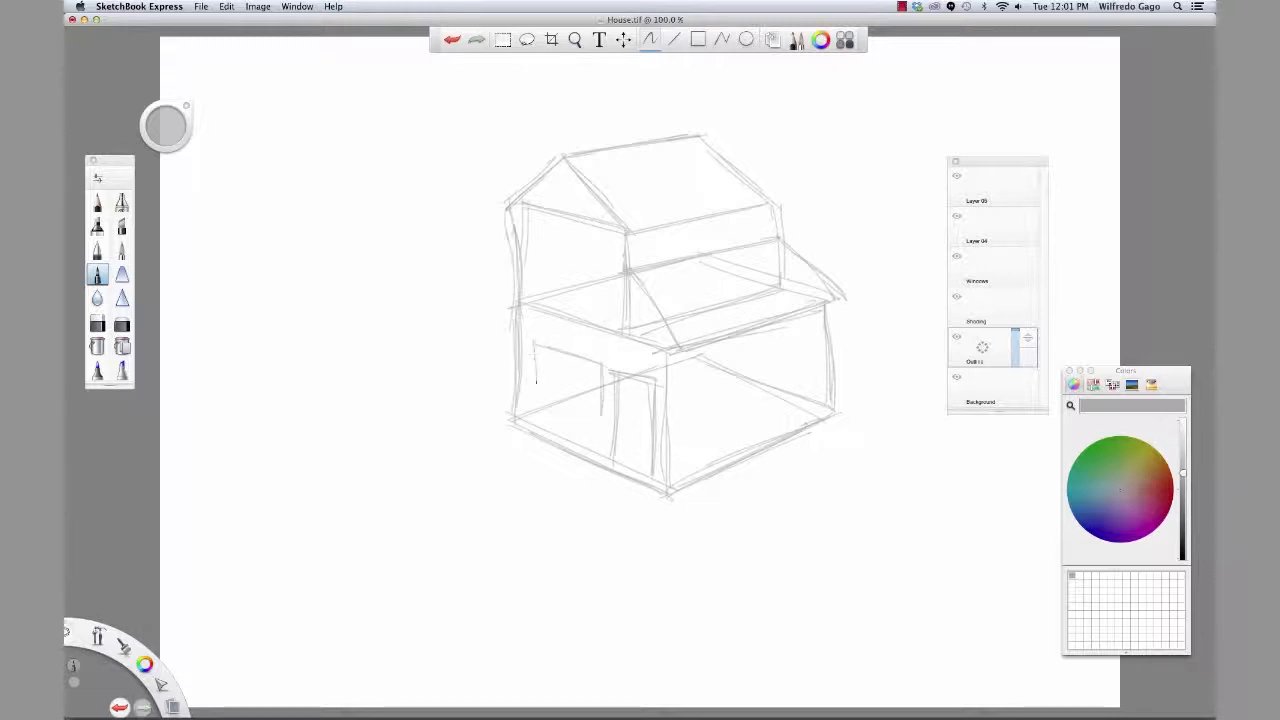
drag(535, 398, 603, 414)
Sketch a wide window with a central divider on the lower storey's right wall
drag(688, 410, 688, 428)
drag(684, 380, 766, 362)
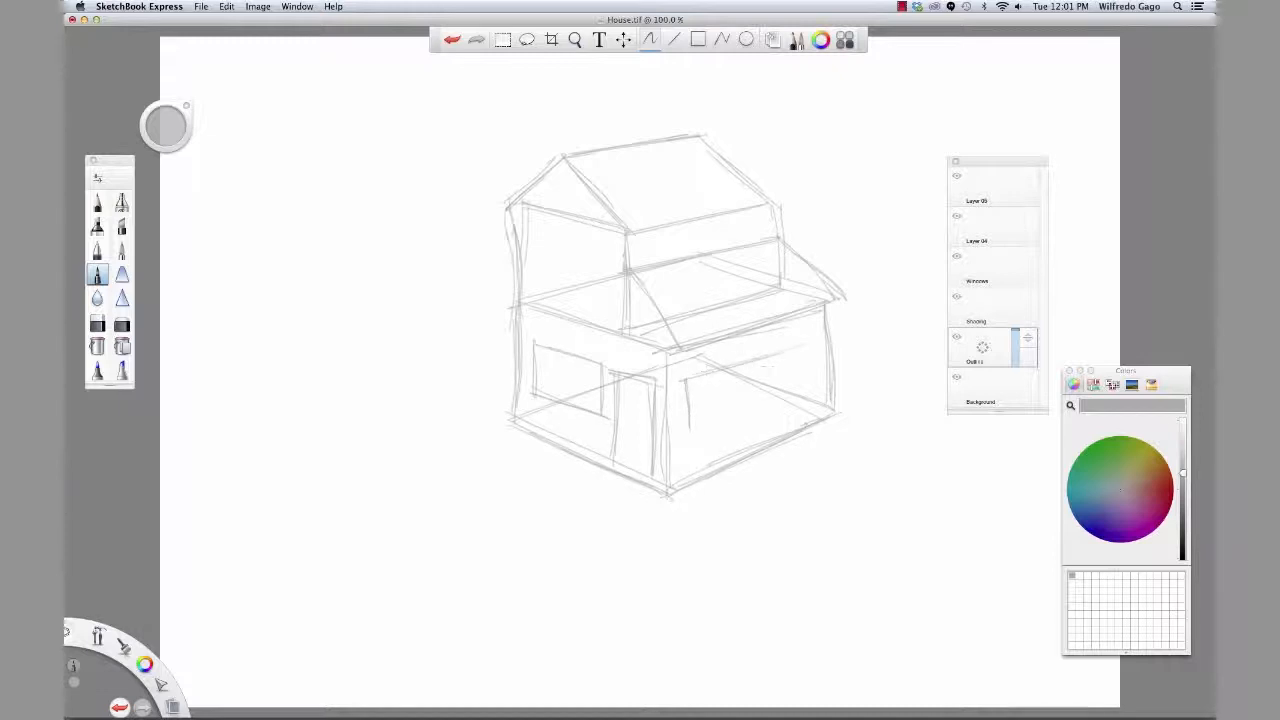
drag(690, 428, 812, 389)
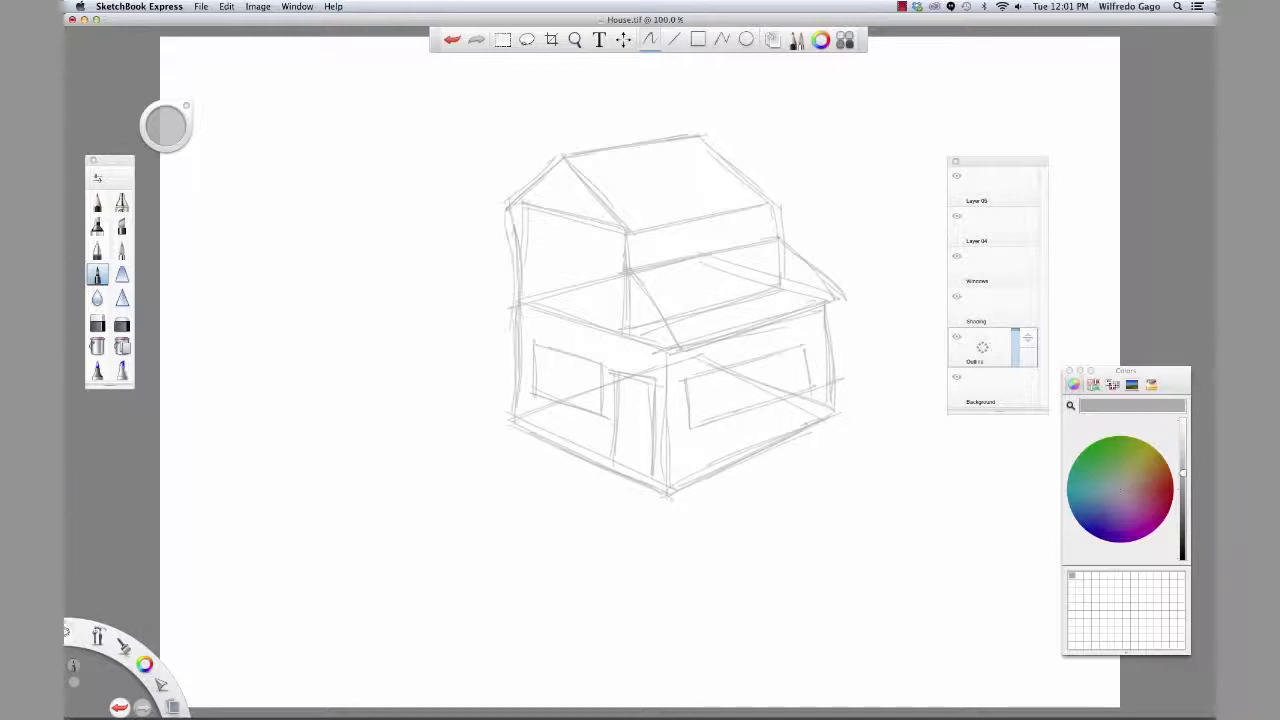
drag(806, 356, 804, 392)
drag(756, 357, 748, 410)
key(super+z)
Sketch a two-pane window on the upper storey's left wall and retrace the lower window's upper edge
mouse_move(544, 224)
mouse_down()
mouse_move(598, 238)
mouse_move(532, 286)
mouse_move(600, 291)
mouse_move(604, 242)
mouse_up()
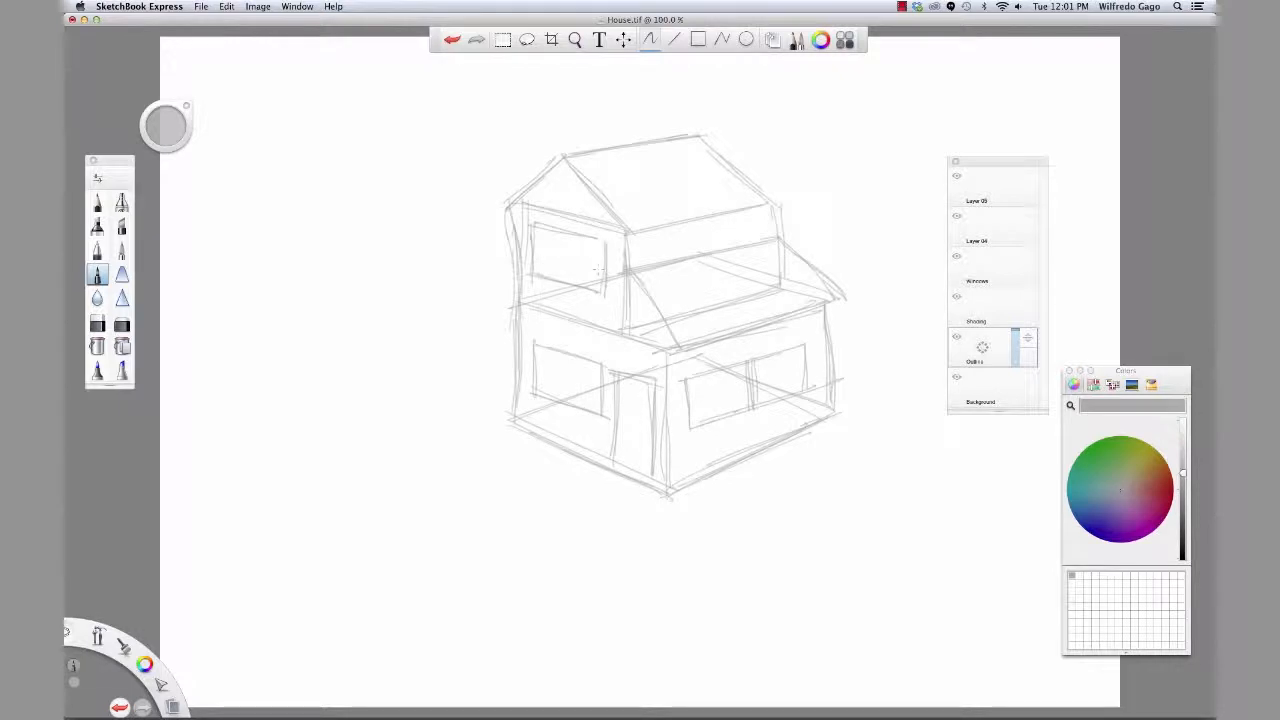
drag(524, 266, 584, 289)
mouse_move(566, 242)
mouse_down()
mouse_move(567, 278)
mouse_move(574, 242)
mouse_up()
drag(536, 344, 598, 363)
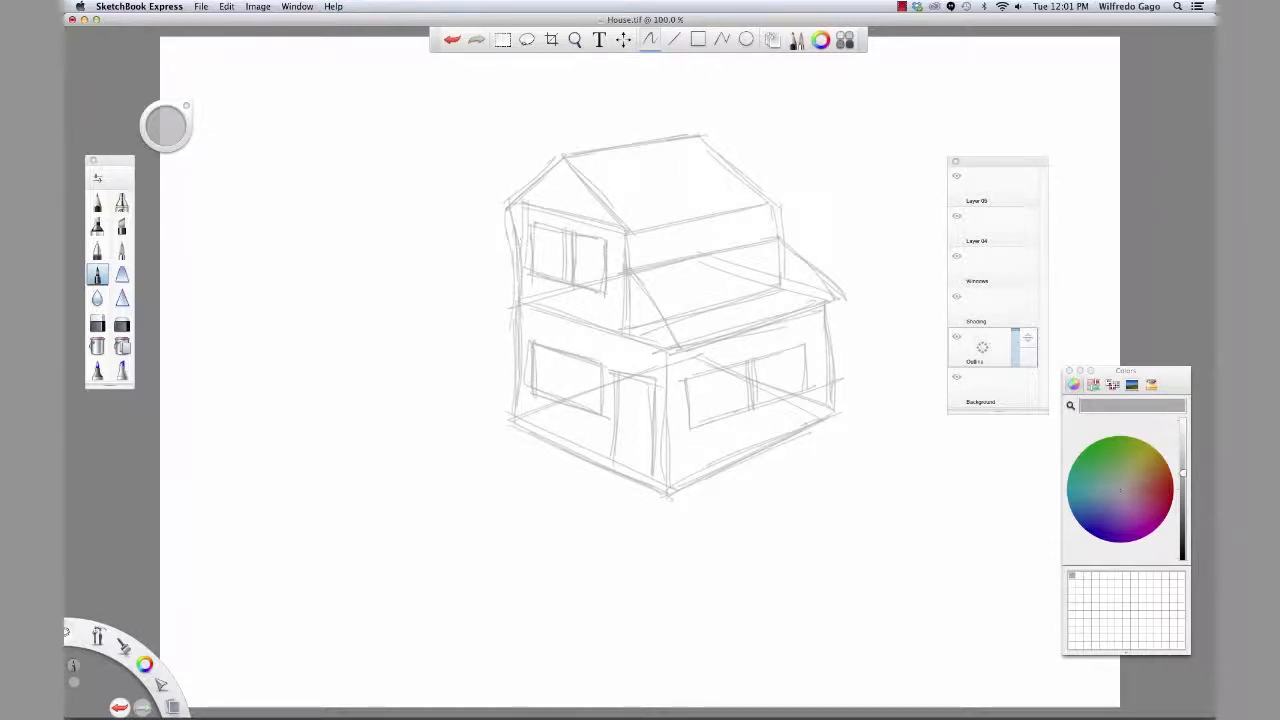
Retrace the vertical edges of the lower storey's right wall, undoing strokes that miss
drag(669, 354, 670, 434)
key(super+z)
drag(826, 312, 823, 428)
key(super+z)
drag(825, 306, 823, 421)
Rotate the house sketch clockwise and erase stray strokes along the outer edges of the left and right walls
click(623, 39)
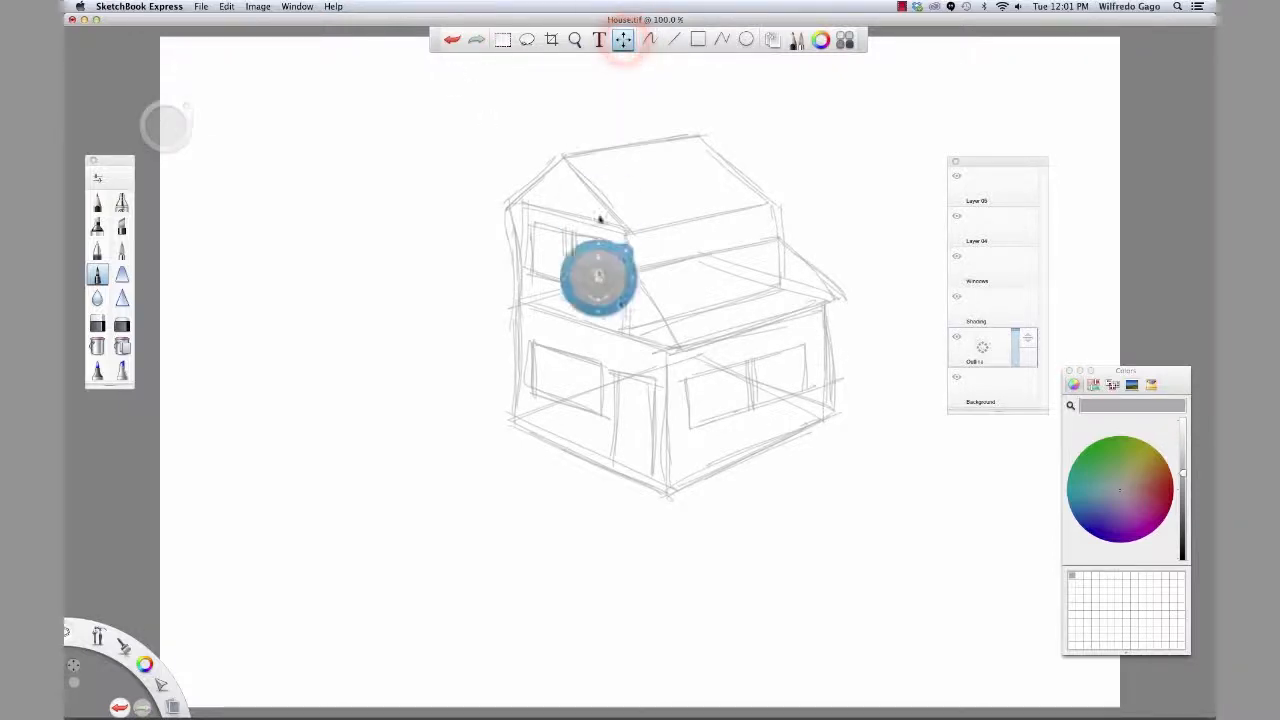
drag(628, 283, 685, 262)
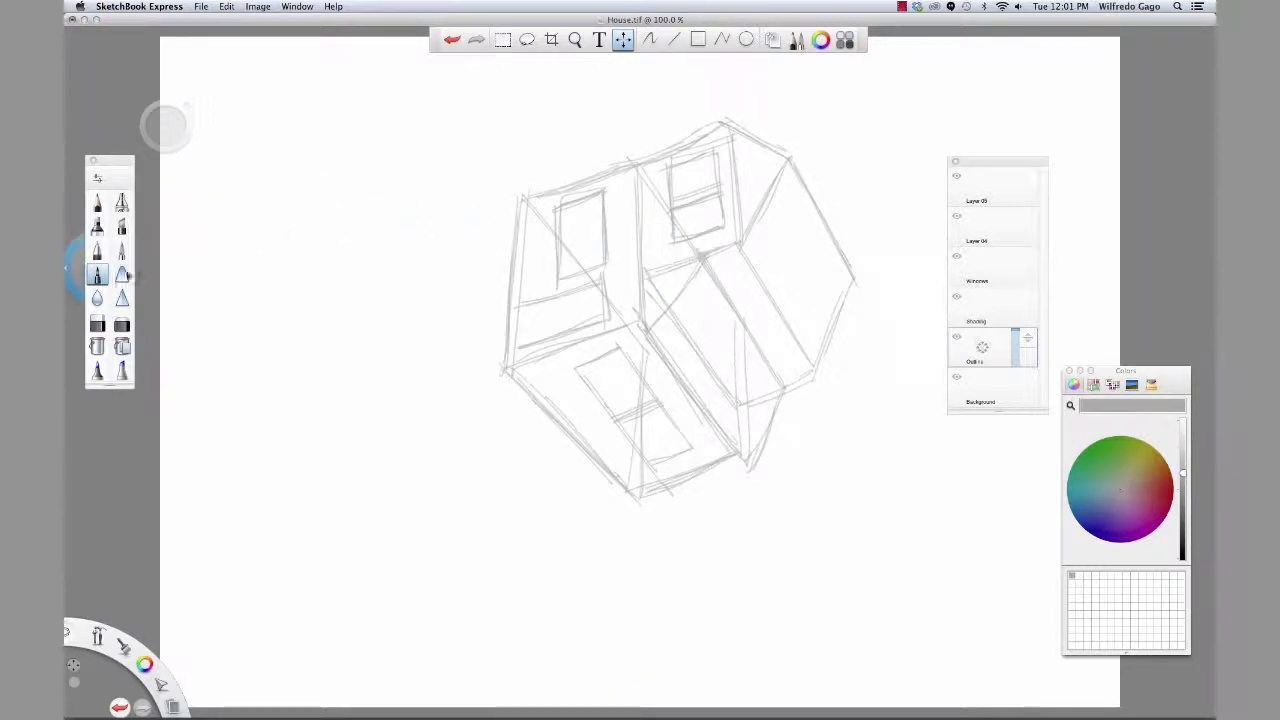
click(97, 323)
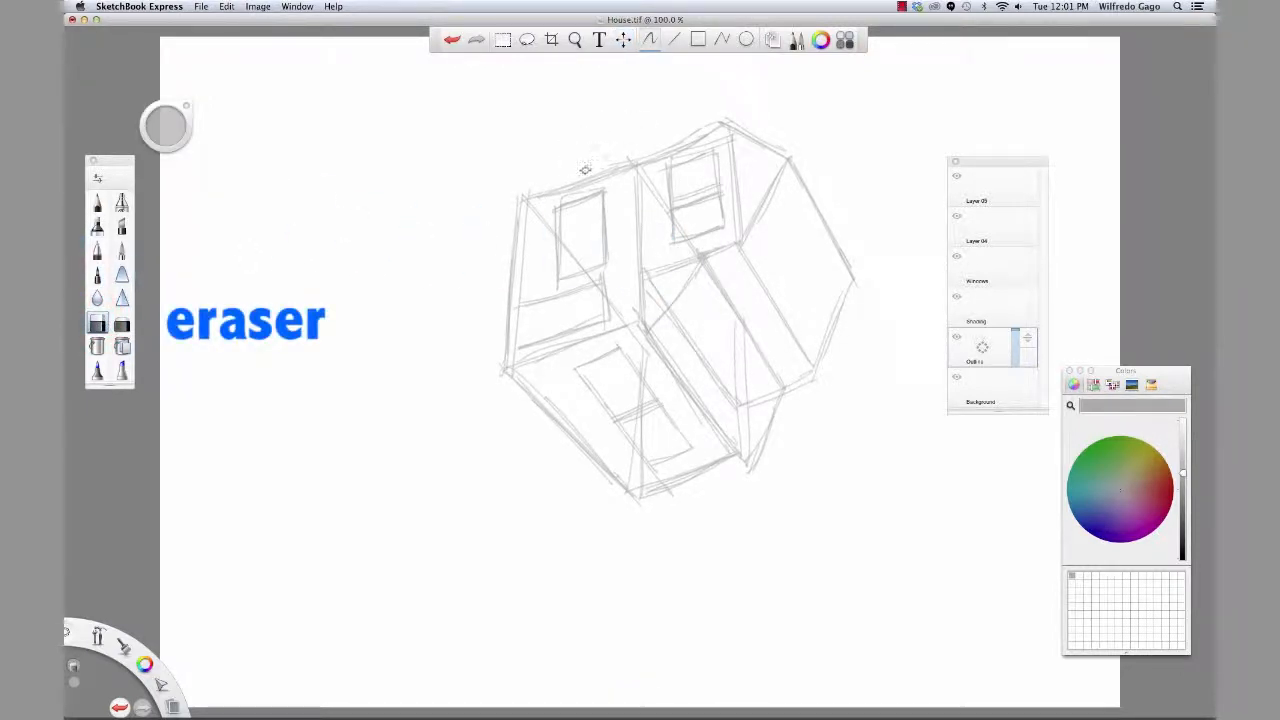
mouse_move(565, 180)
mouse_down()
mouse_move(668, 150)
mouse_move(620, 162)
mouse_up()
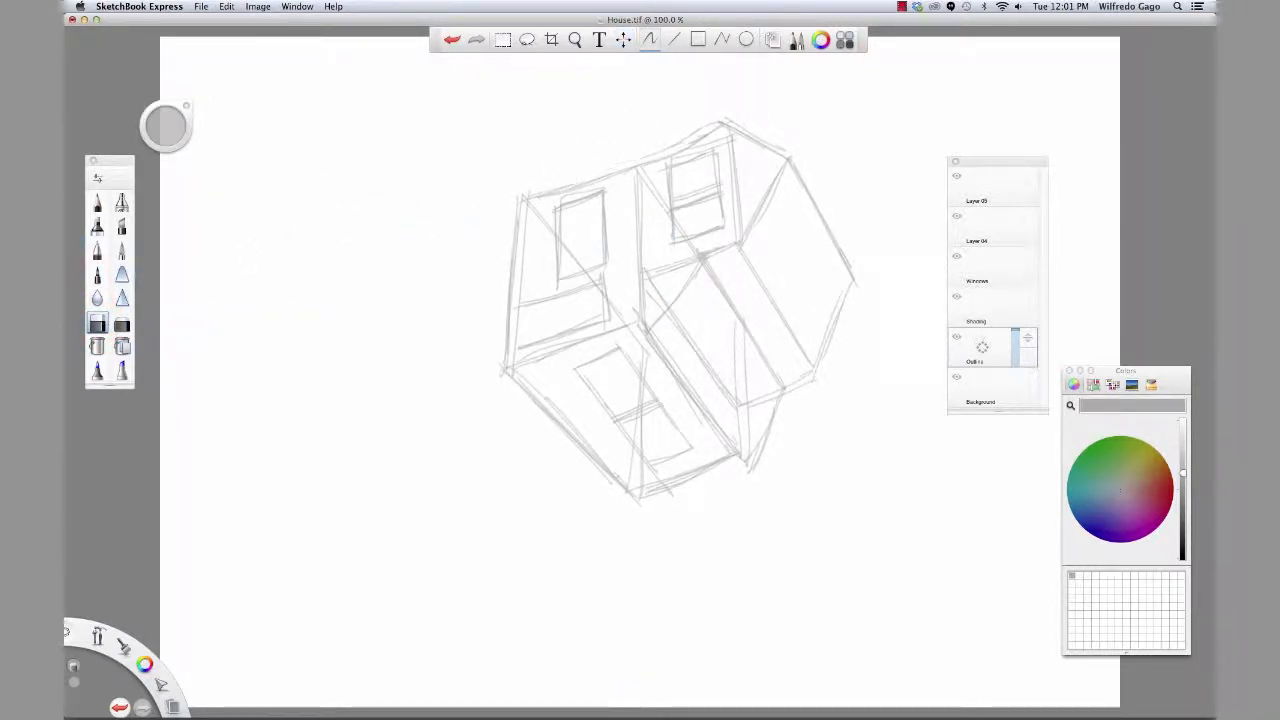
drag(697, 133, 714, 126)
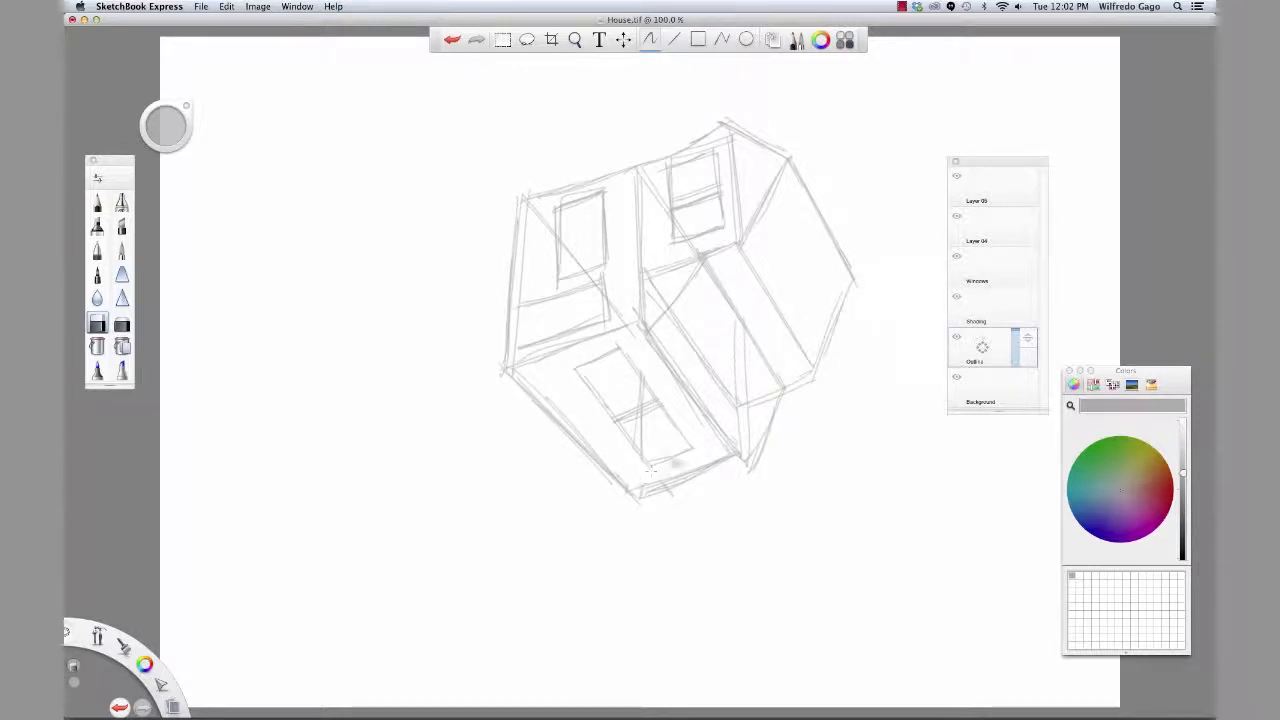
mouse_move(660, 488)
mouse_down()
mouse_move(705, 466)
mouse_move(668, 476)
mouse_up()
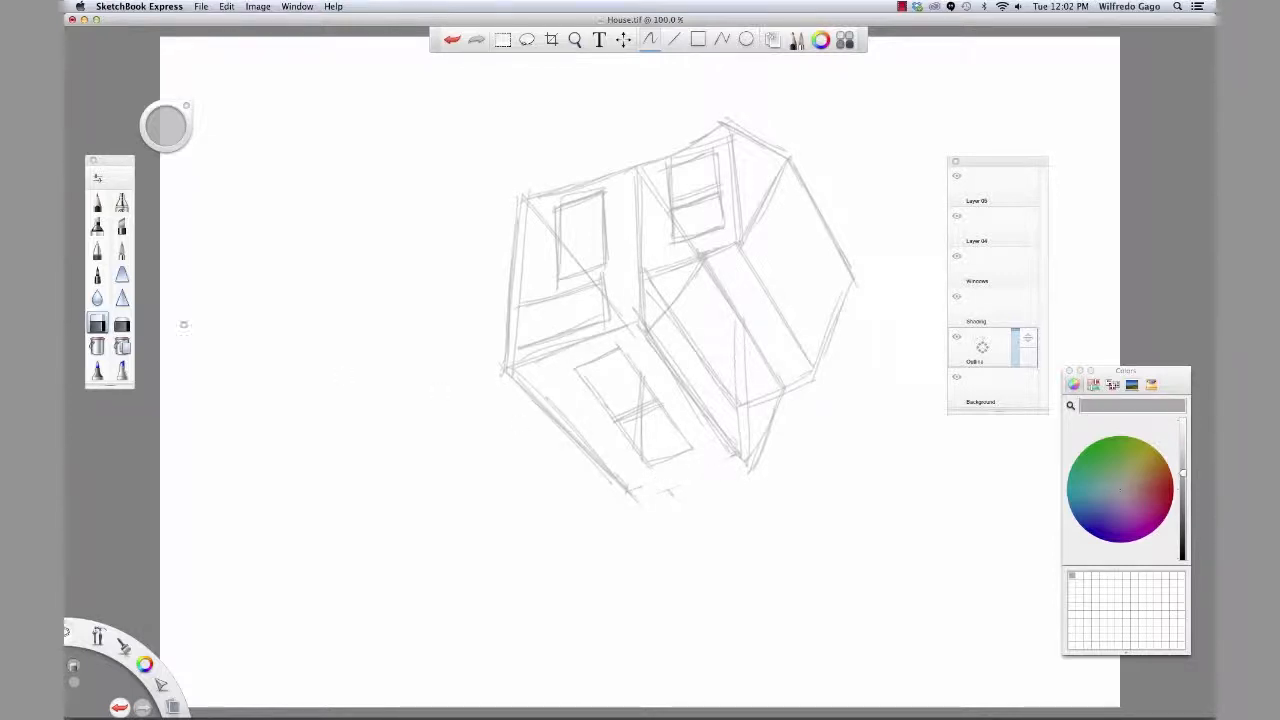
Redraw the outer edges and front corner of the walls with the fine-tipped brush on the rotated sketch
click(97, 275)
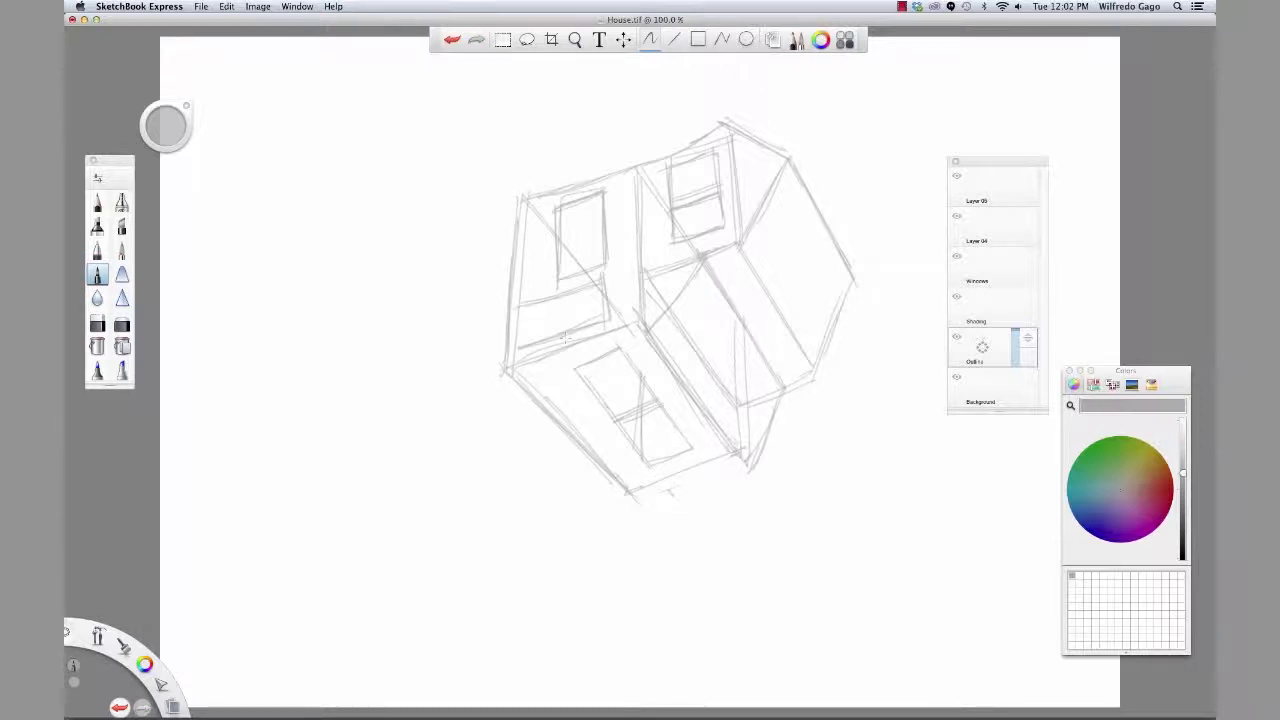
drag(519, 364, 640, 320)
drag(522, 198, 716, 132)
key(super+z)
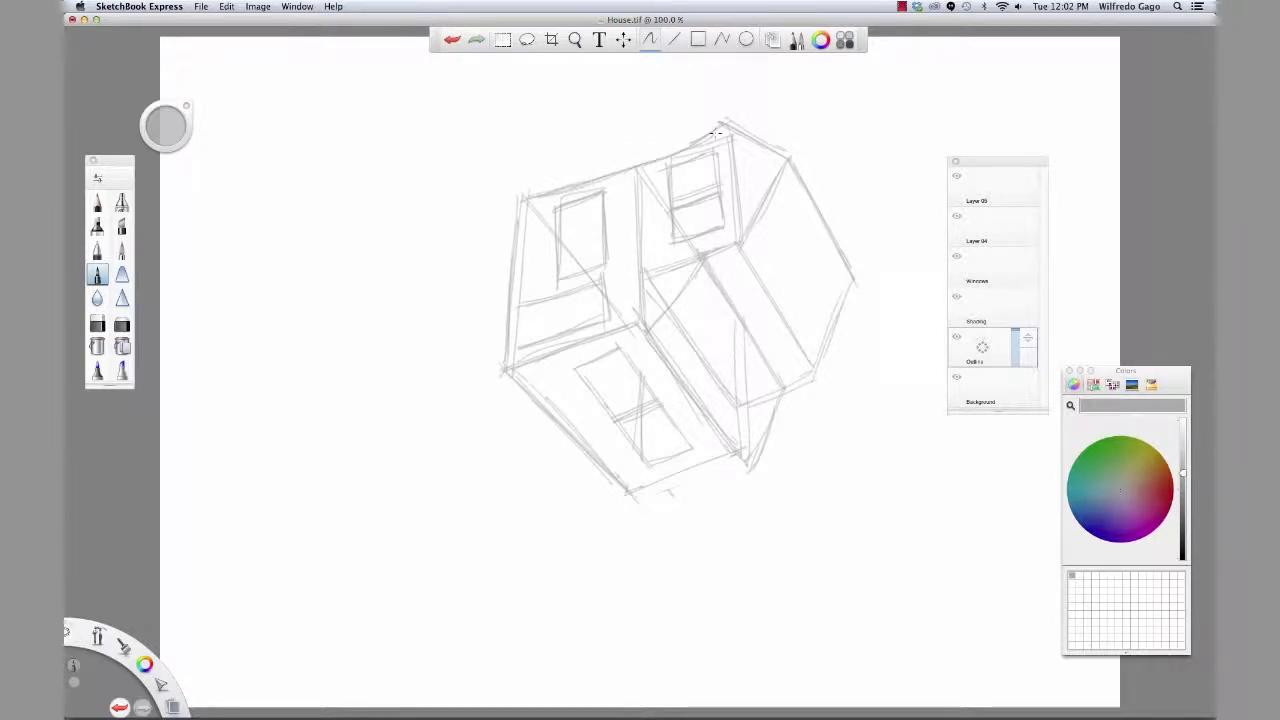
Rotate the house sketch back to its upright position
click(623, 39)
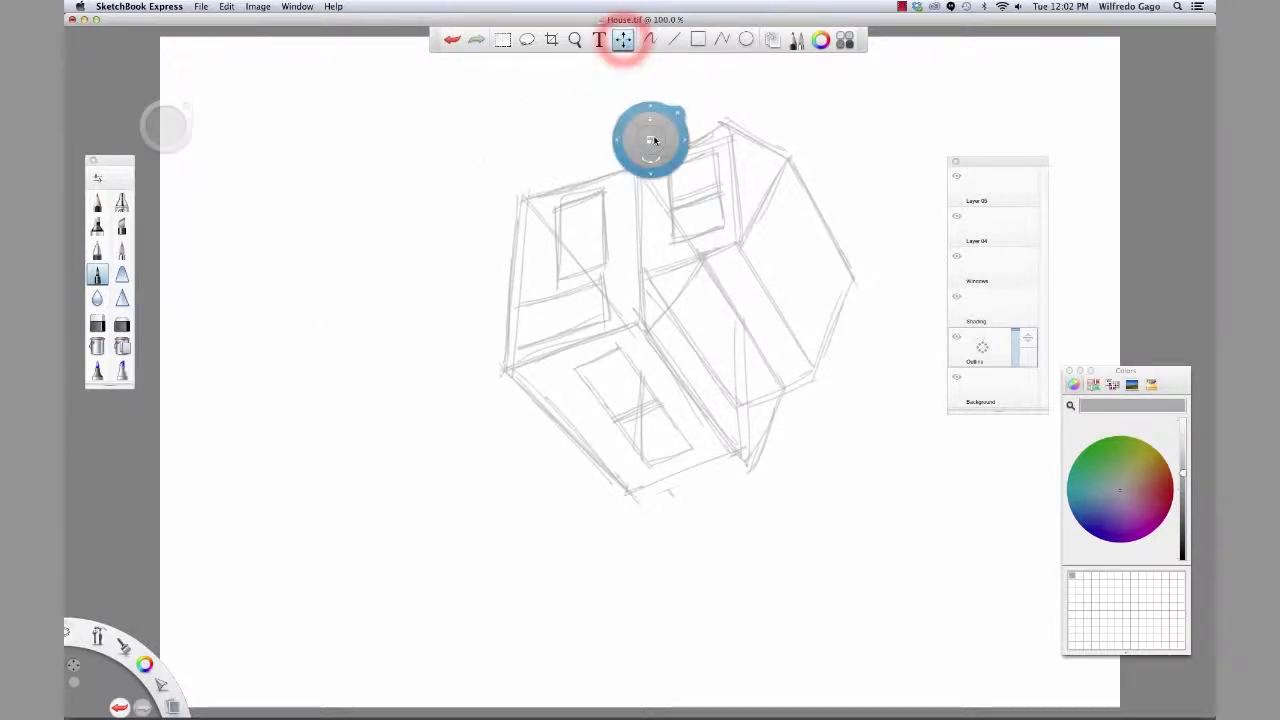
mouse_move(643, 202)
mouse_down()
mouse_move(726, 189)
mouse_move(611, 320)
mouse_move(634, 343)
mouse_move(608, 318)
mouse_up()
drag(607, 317, 603, 312)
Retrace the upper gable roof's eave and sloping edges with the fine-tipped brush
mouse_move(736, 207)
mouse_down()
mouse_move(871, 271)
mouse_move(888, 308)
mouse_move(814, 308)
mouse_move(205, 165)
mouse_move(100, 275)
mouse_move(97, 255)
mouse_move(97, 273)
mouse_up()
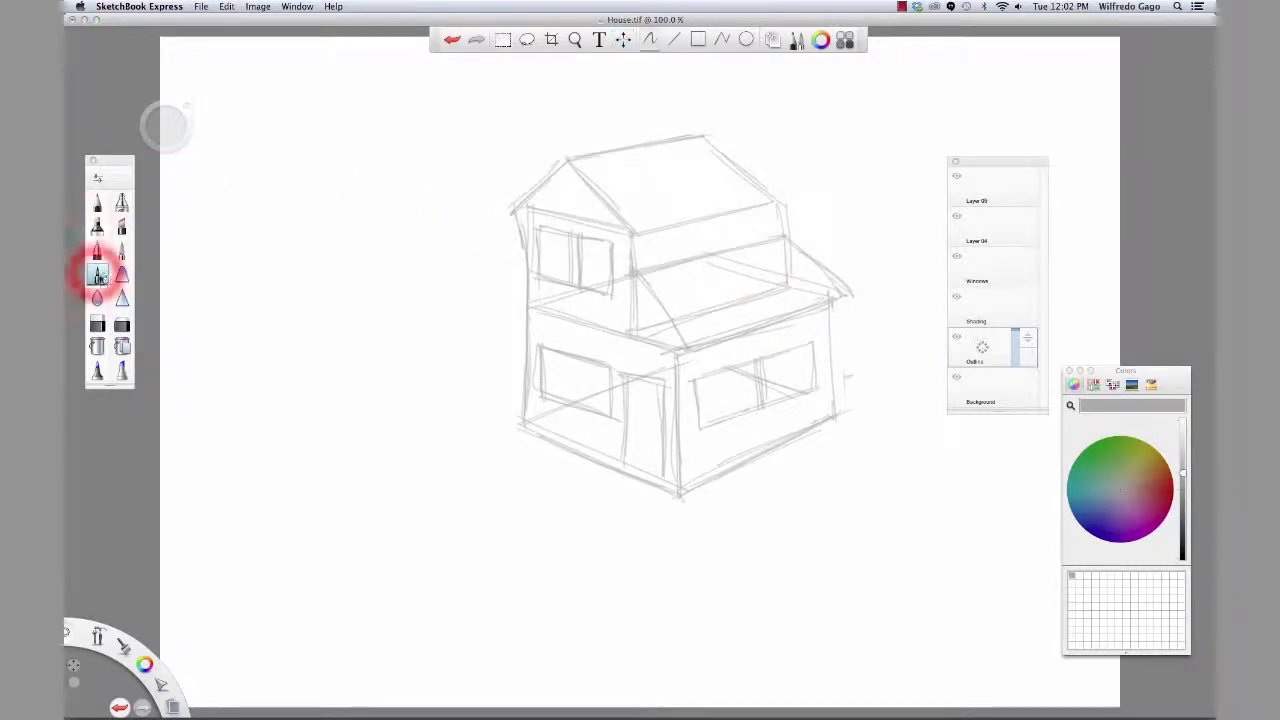
drag(634, 237, 783, 201)
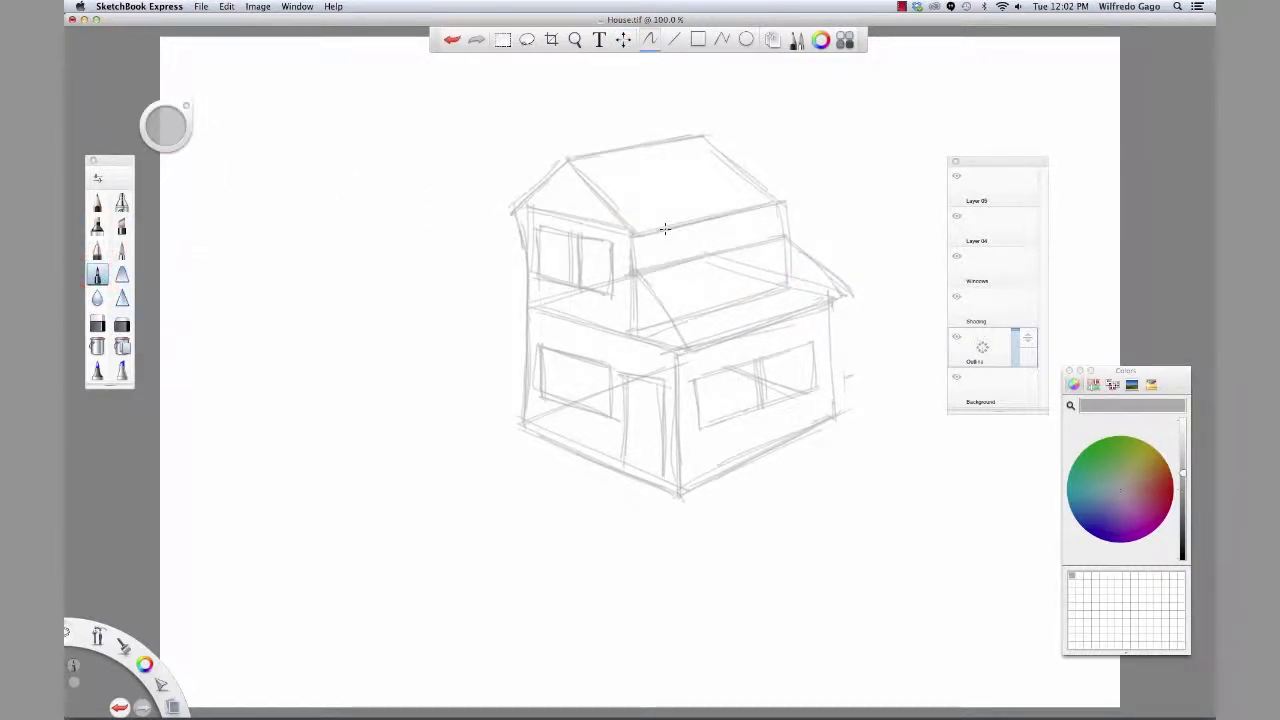
drag(708, 136, 786, 201)
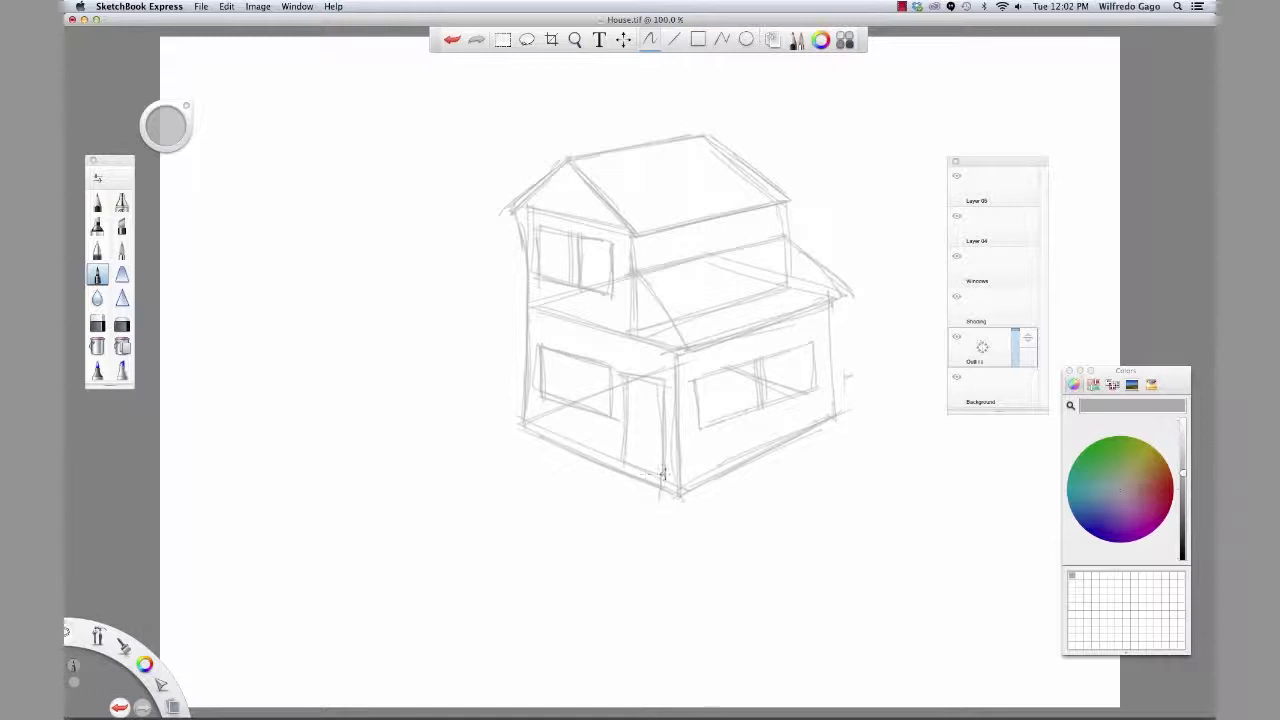
Sketch a foundation line along the base of both ground-floor walls and small entrance steps below the door
mouse_move(628, 467)
mouse_down()
mouse_move(625, 491)
mouse_move(661, 501)
mouse_up()
mouse_move(520, 432)
mouse_down()
mouse_move(622, 490)
mouse_move(682, 506)
mouse_move(827, 441)
mouse_up()
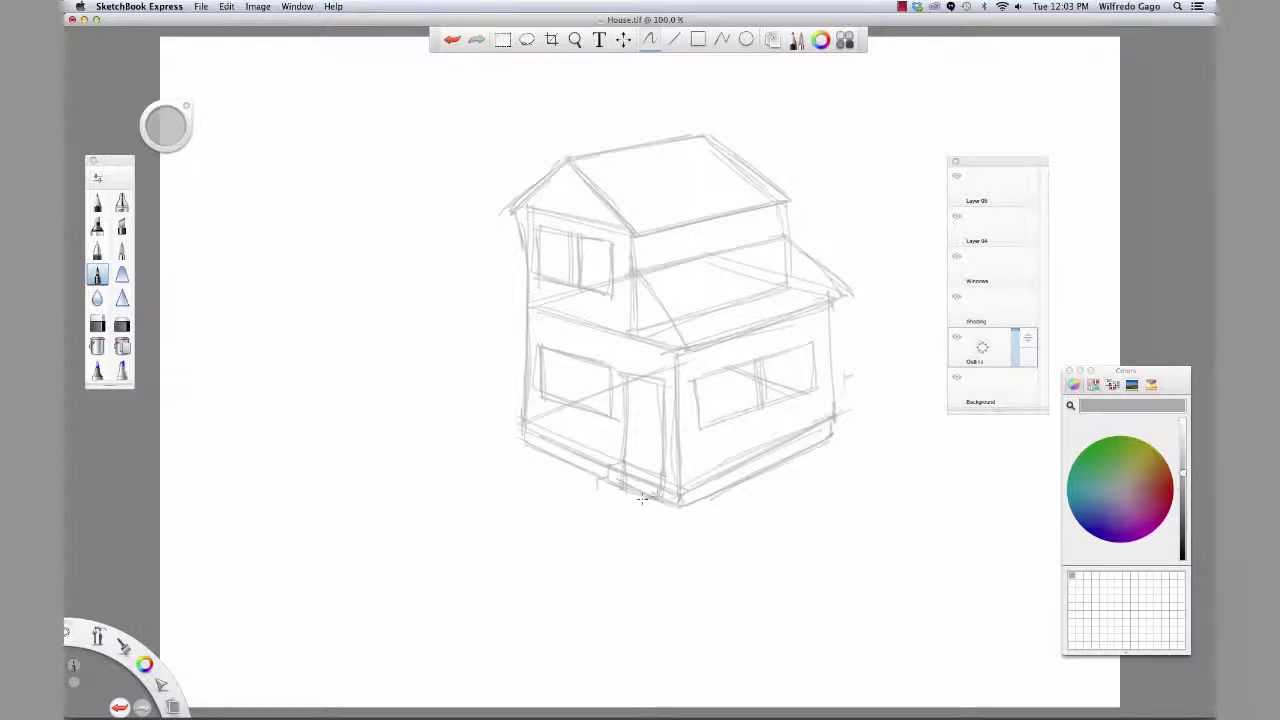
mouse_move(620, 494)
mouse_down()
mouse_move(598, 500)
mouse_move(642, 508)
mouse_move(620, 486)
mouse_up()
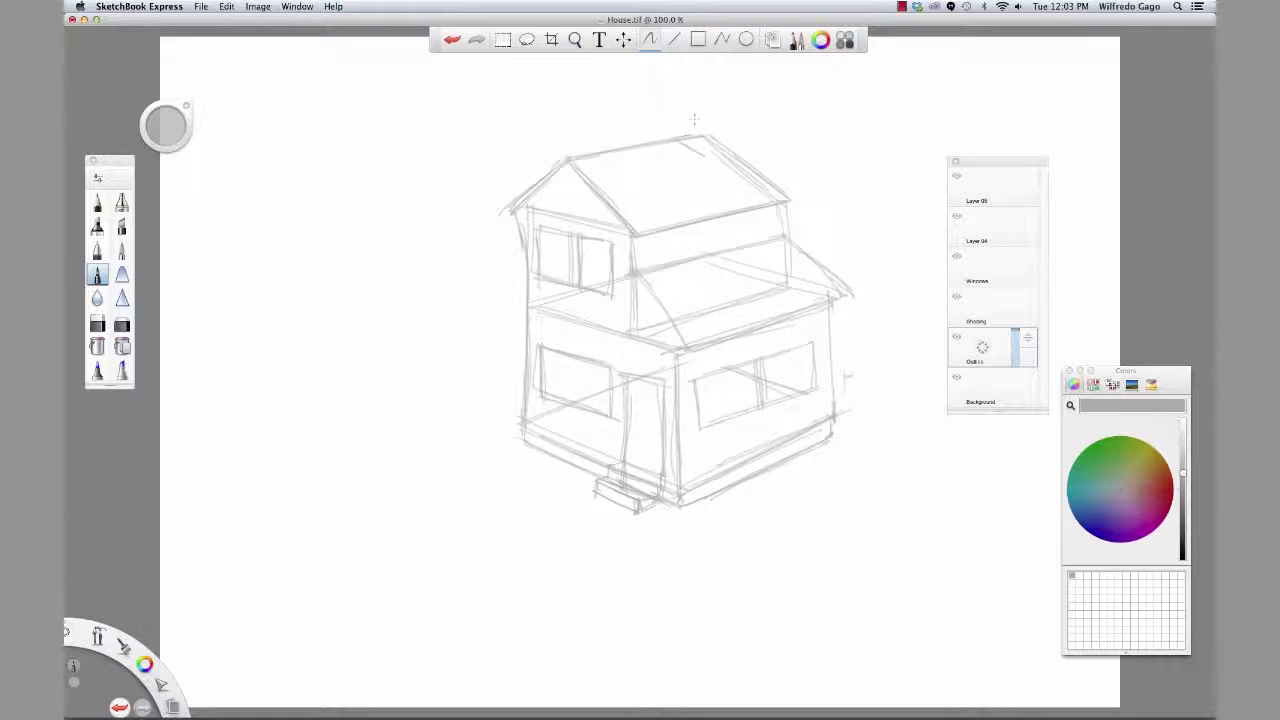
Sketch a box-shaped chimney at the rear end of the upper roof's ridge, undoing stray strokes
key(super+z)
mouse_move(668, 106)
mouse_down()
mouse_move(666, 132)
mouse_move(700, 128)
mouse_move(702, 110)
mouse_up()
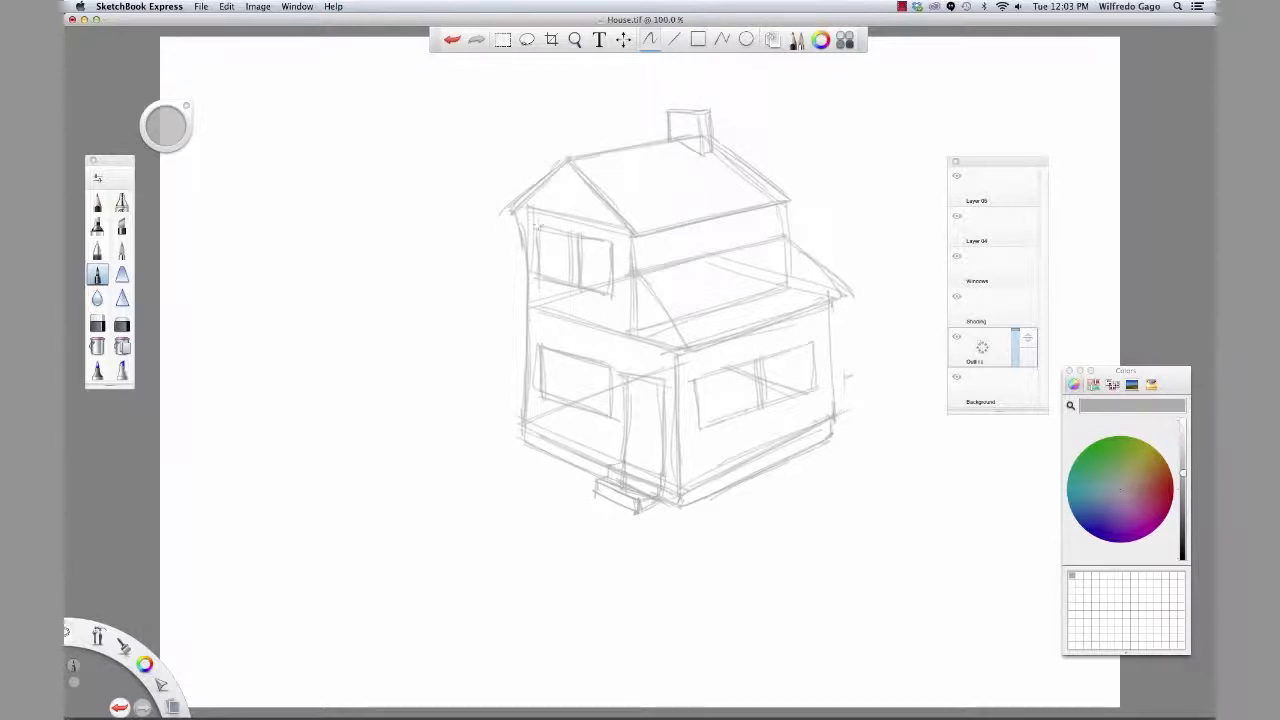
drag(531, 245, 514, 210)
key(super+z)
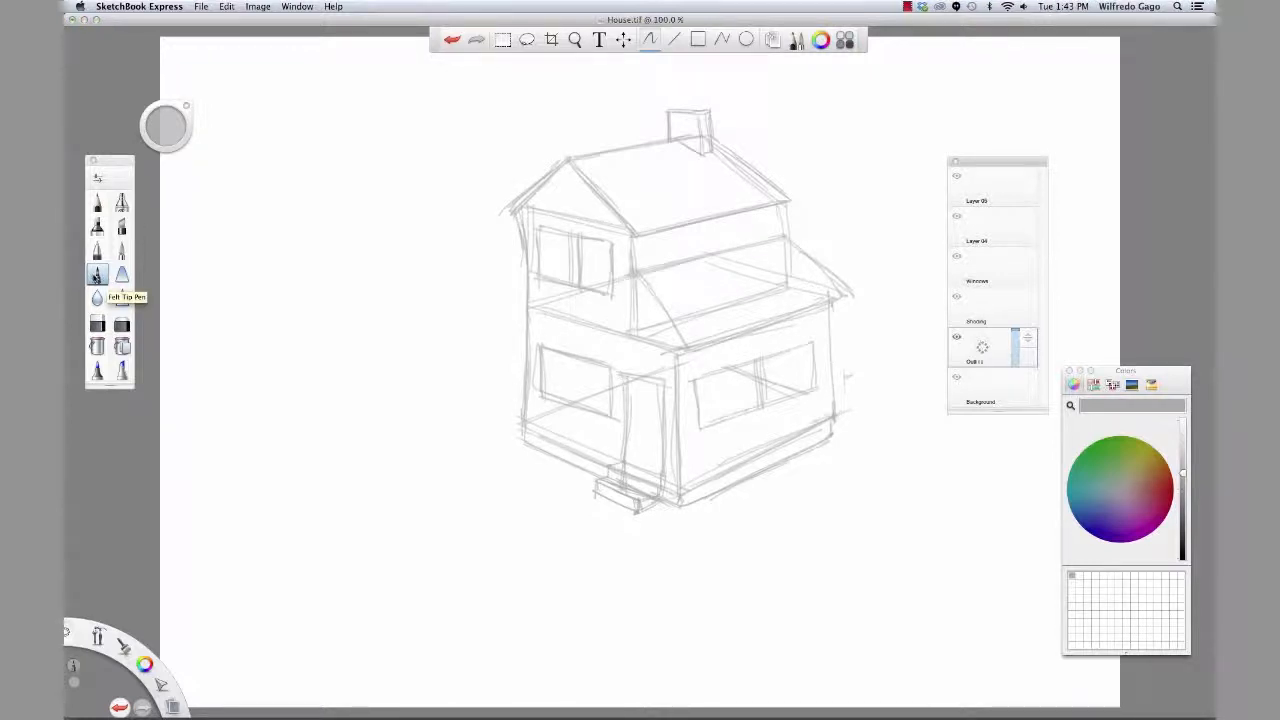
Set up the Airbrush with a size of 128 and a flow of 50%
click(121, 203)
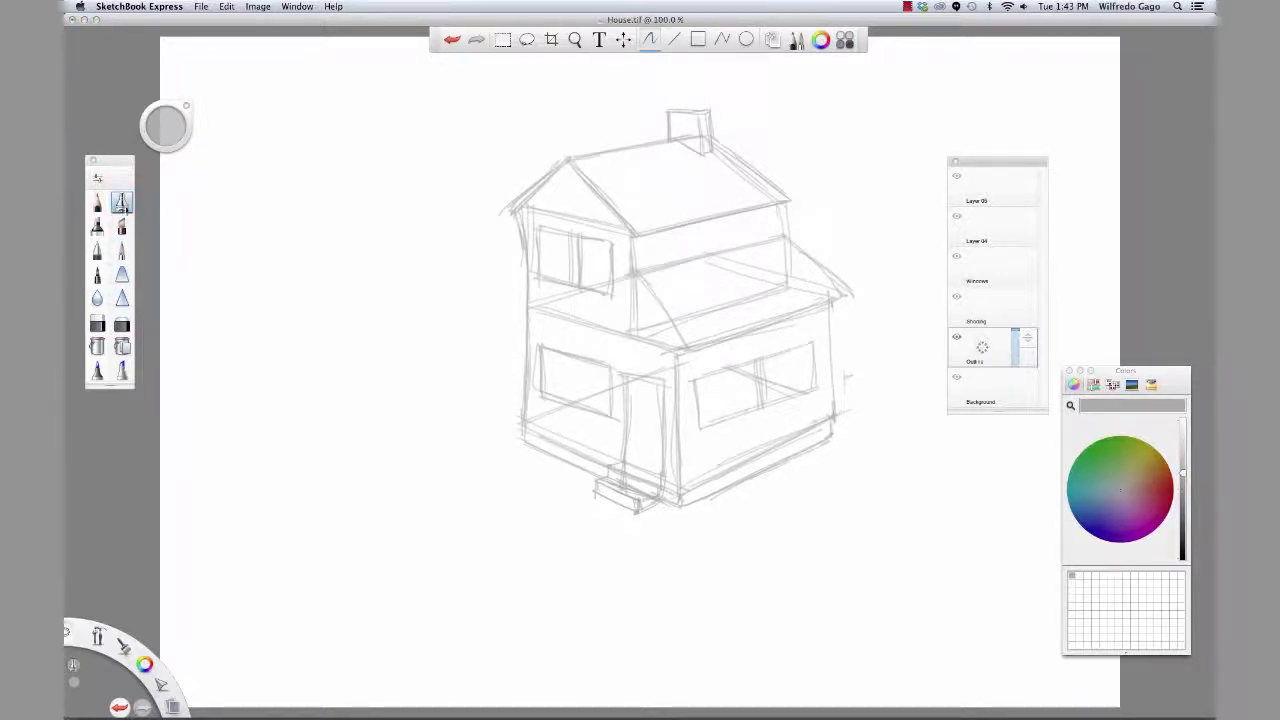
double_click(121, 203)
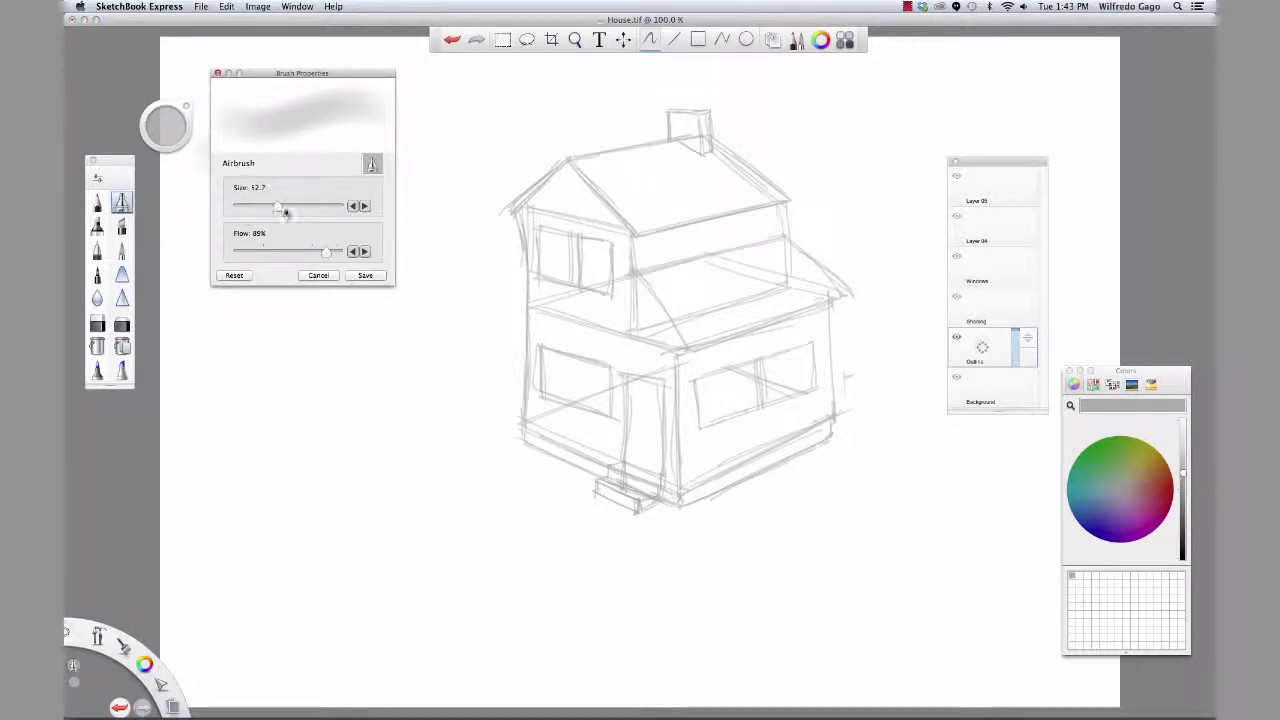
mouse_move(284, 211)
mouse_down()
mouse_move(340, 210)
mouse_move(315, 252)
mouse_move(287, 255)
mouse_up()
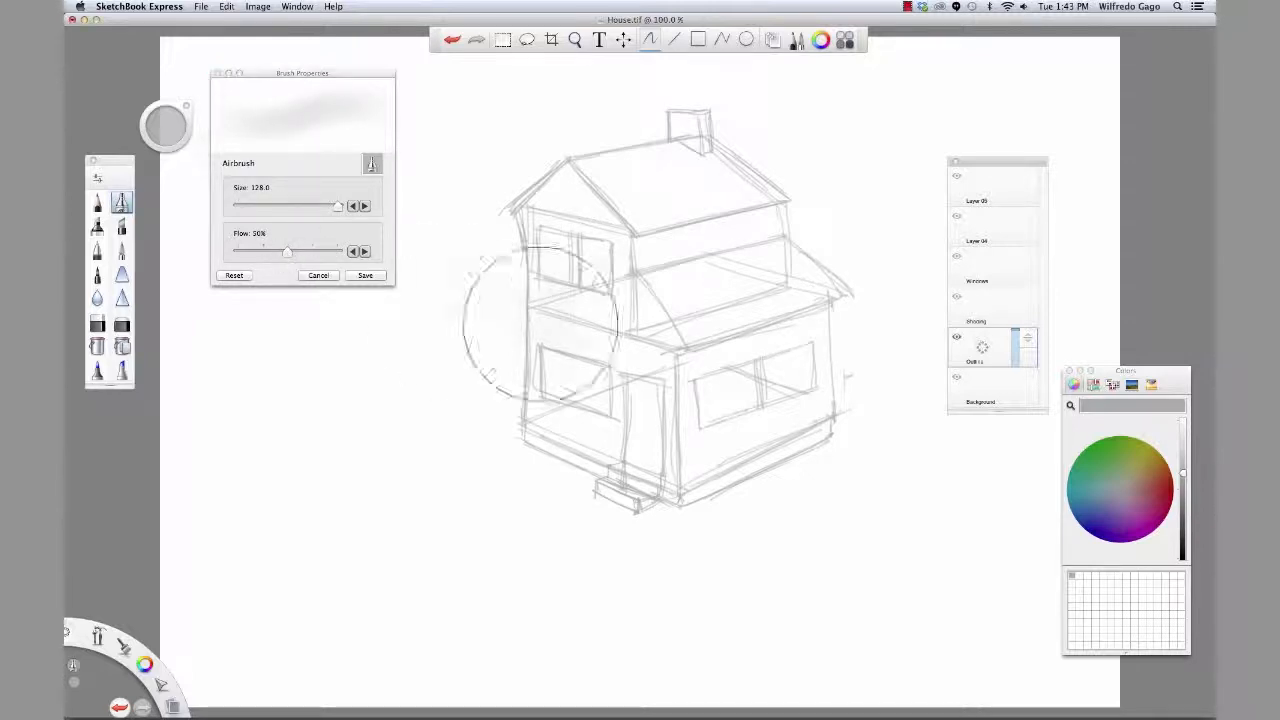
Cover the whole house with soft medium blue on the Shading layer, saving the blue as a colour swatch
click(1118, 490)
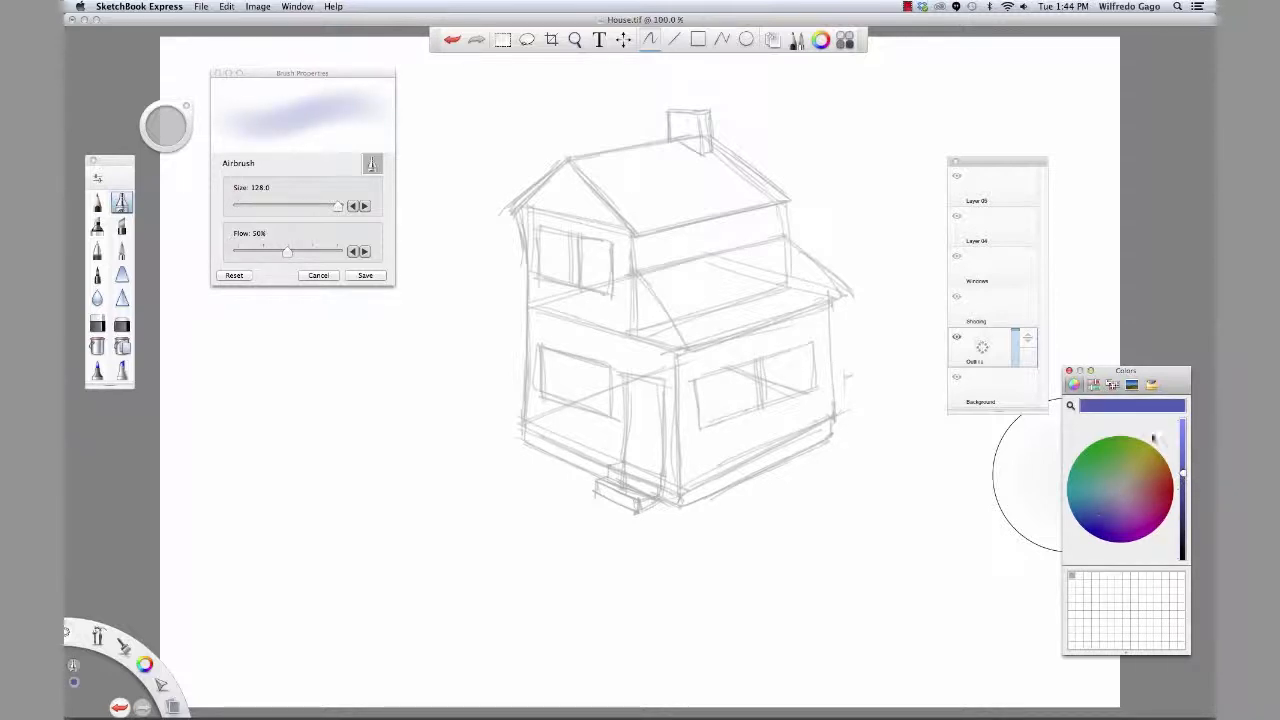
drag(1093, 407, 1077, 576)
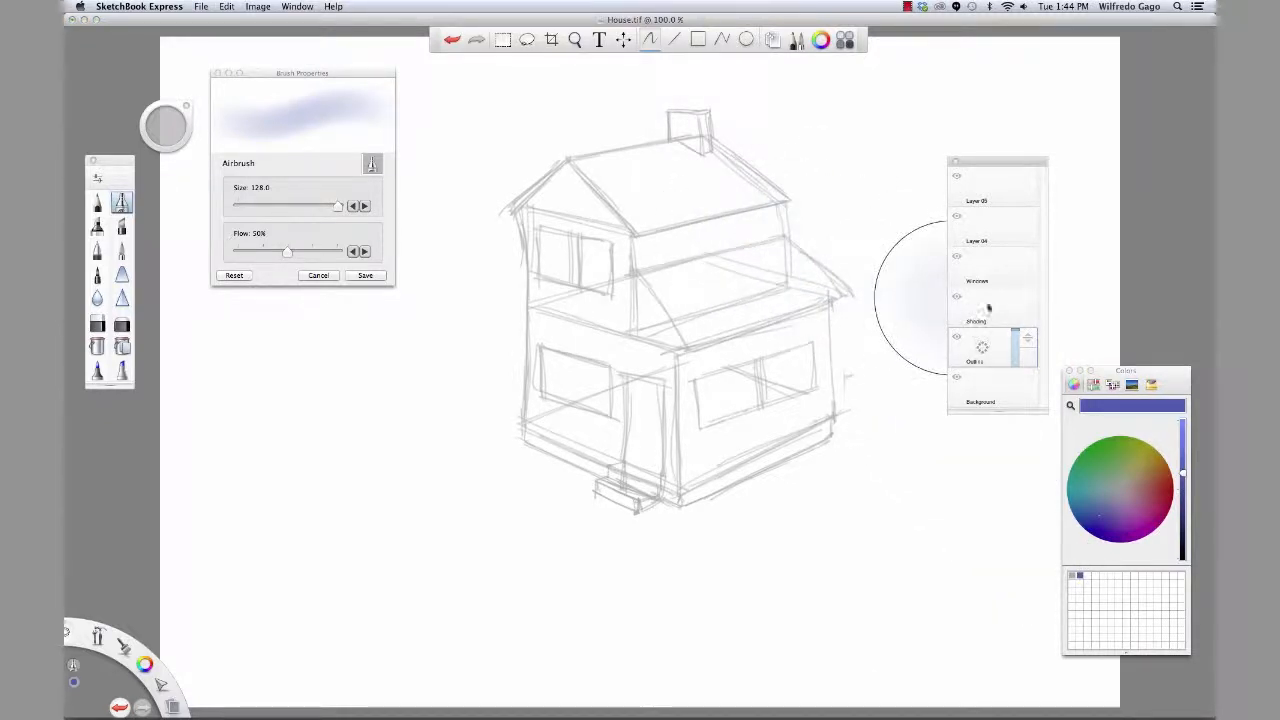
drag(1025, 329, 984, 320)
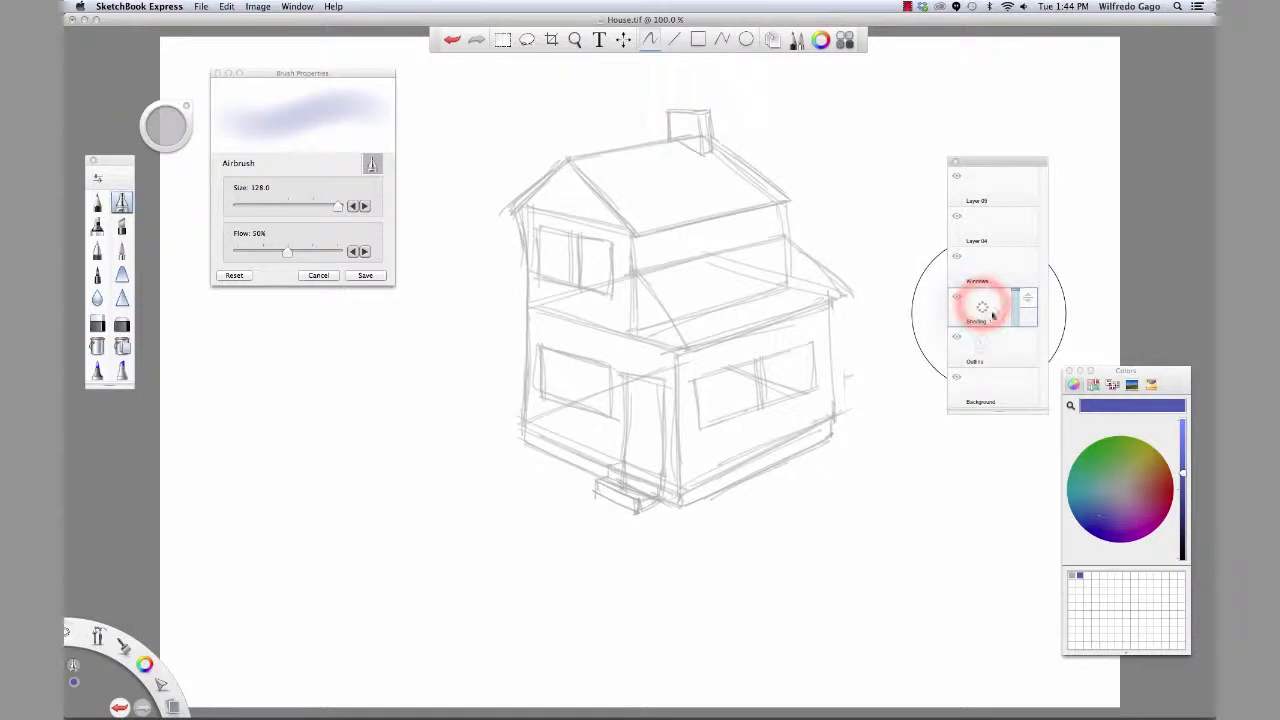
click(685, 143)
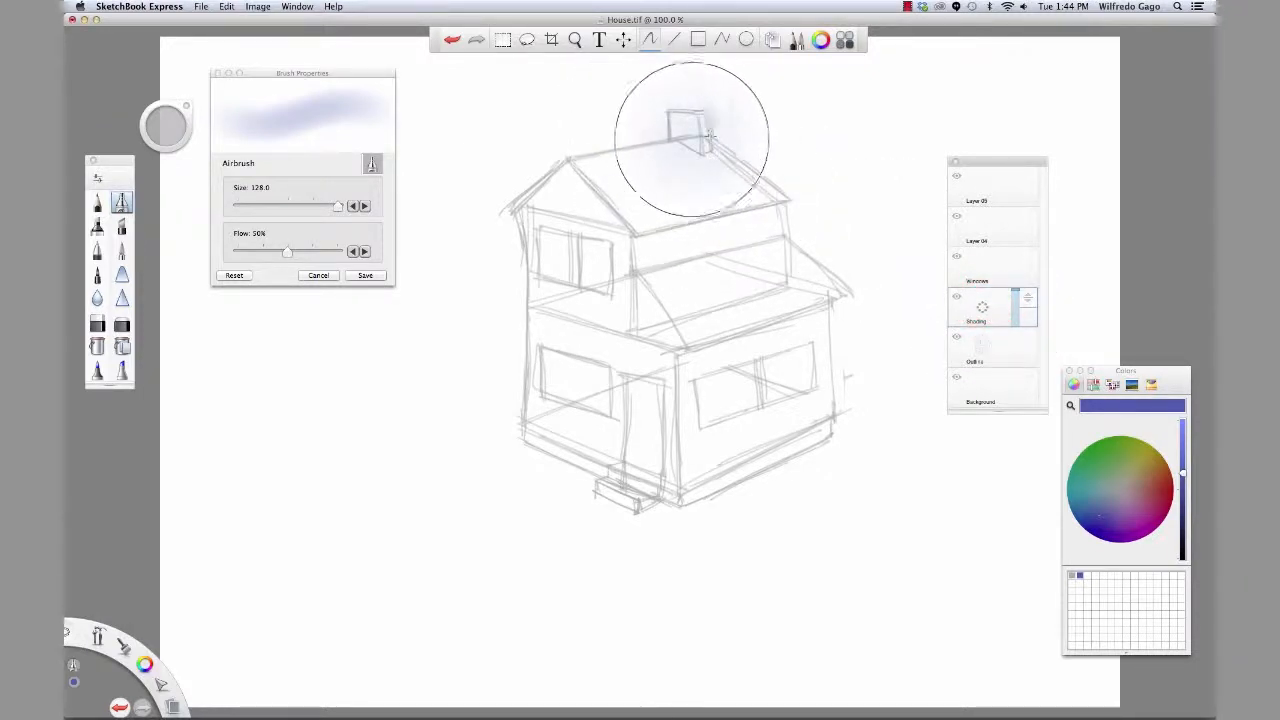
mouse_move(700, 150)
mouse_down()
mouse_move(440, 230)
mouse_move(760, 180)
mouse_move(860, 250)
mouse_move(665, 262)
mouse_move(500, 454)
mouse_move(812, 326)
mouse_move(730, 430)
mouse_move(720, 480)
mouse_move(570, 510)
mouse_move(810, 290)
mouse_move(544, 272)
mouse_move(652, 152)
mouse_move(642, 120)
mouse_move(573, 151)
mouse_move(526, 239)
mouse_move(560, 315)
mouse_move(770, 294)
mouse_up()
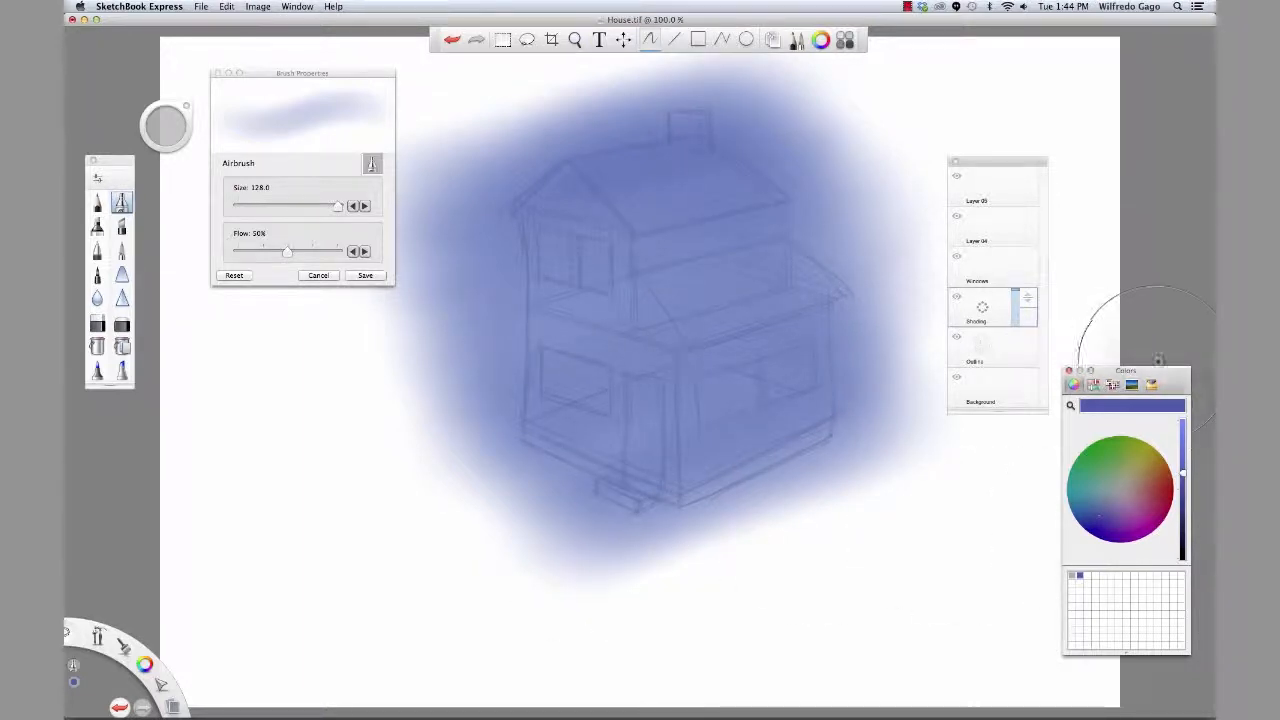
Shade the right-facing walls of both storeys in a darker blue saved as a swatch, with the airbrush at size 58
drag(1182, 473, 1182, 490)
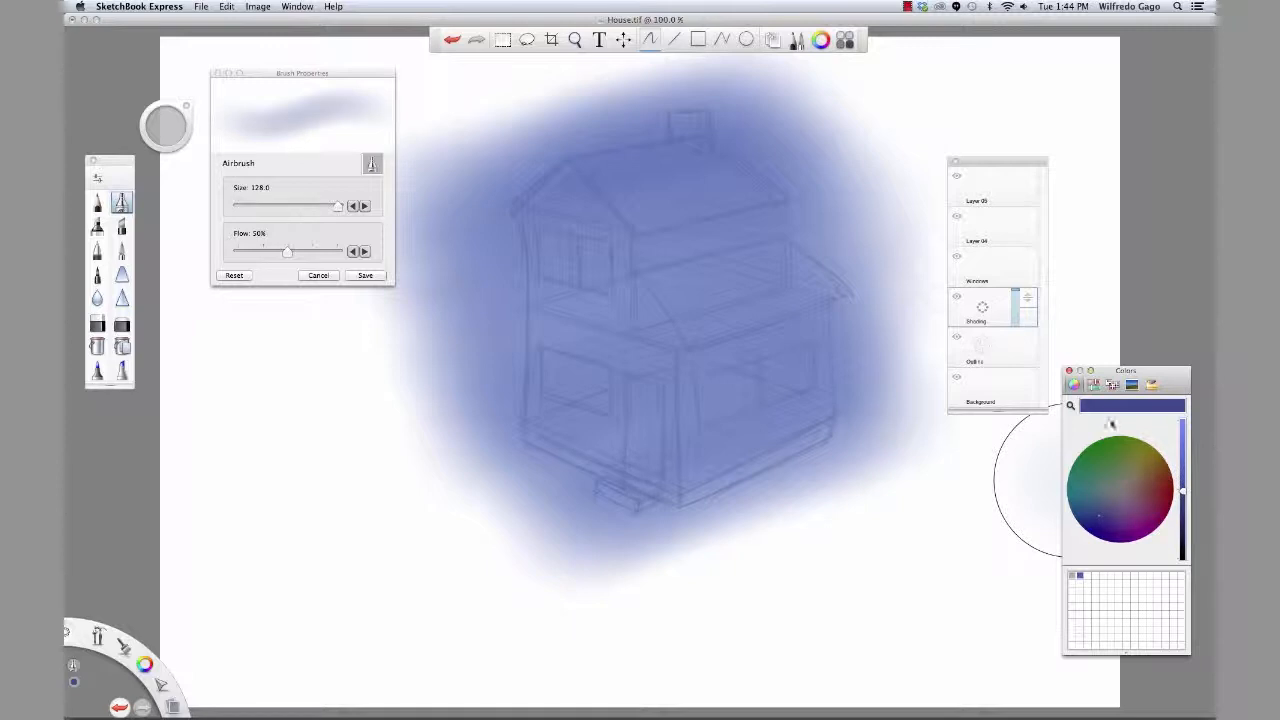
drag(1110, 410, 1089, 578)
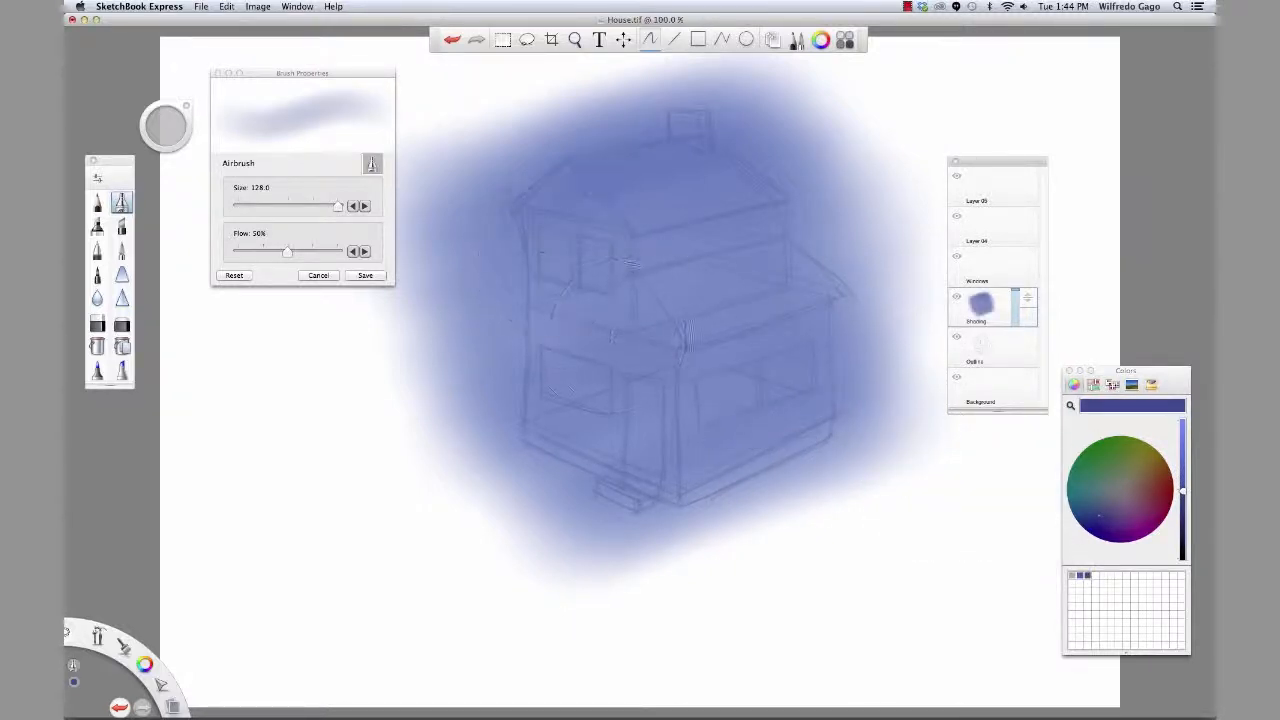
key(bracketleft)
key(bracketleft)
key(bracketleft)
key(bracketleft)
key(bracketleft)
key(bracketleft)
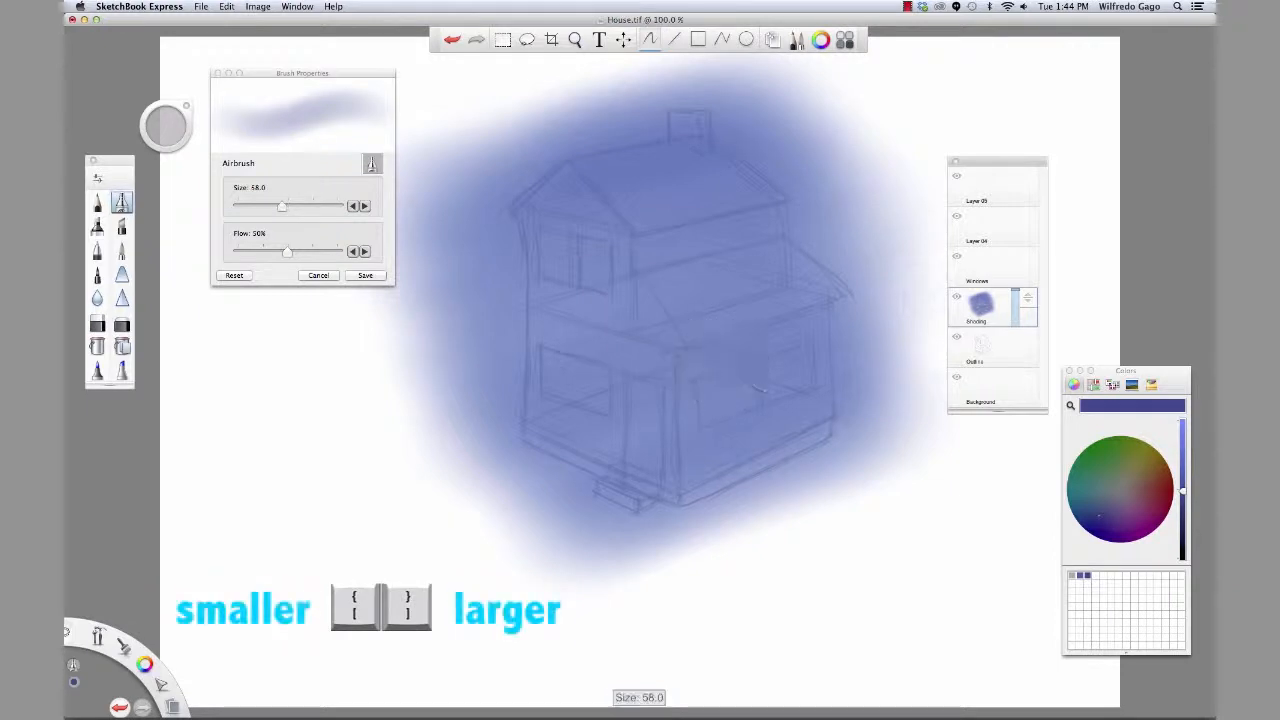
key(bracketleft)
mouse_move(814, 334)
mouse_down()
mouse_move(690, 365)
mouse_move(835, 410)
mouse_move(712, 425)
mouse_move(686, 450)
mouse_move(760, 480)
mouse_move(815, 430)
mouse_up()
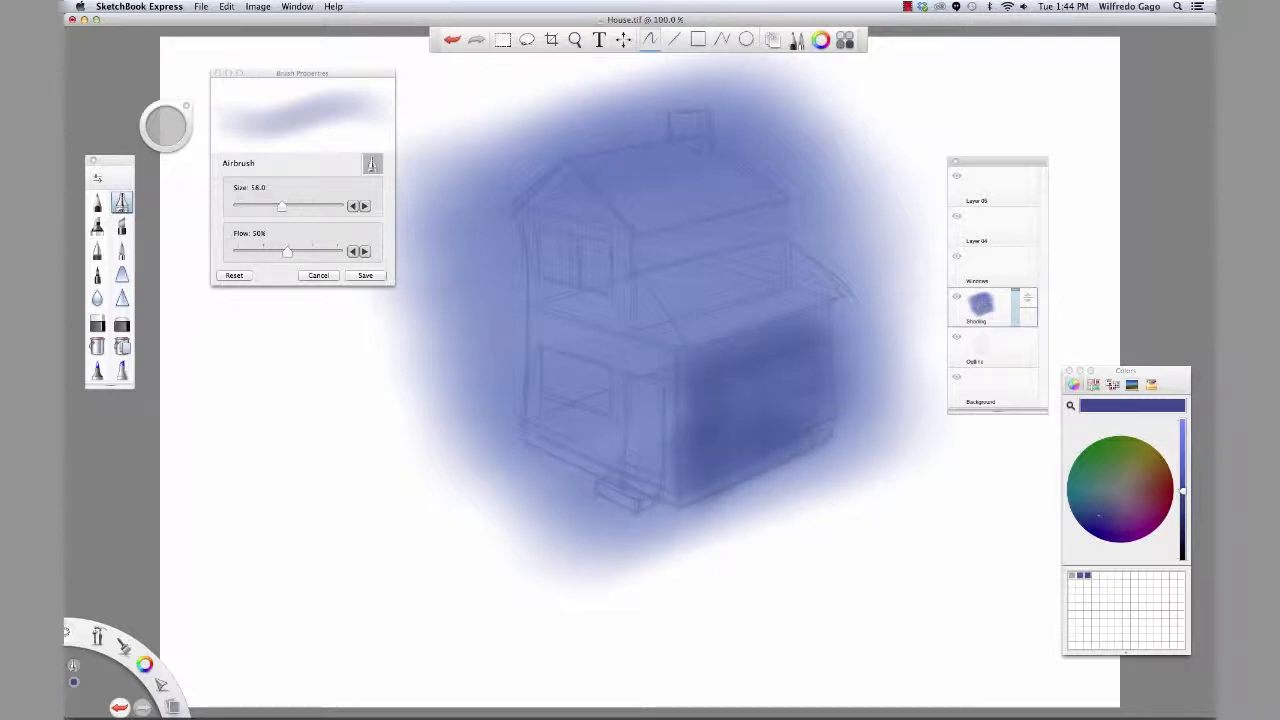
mouse_move(667, 221)
mouse_down()
mouse_move(690, 240)
mouse_move(640, 280)
mouse_move(740, 215)
mouse_move(775, 222)
mouse_up()
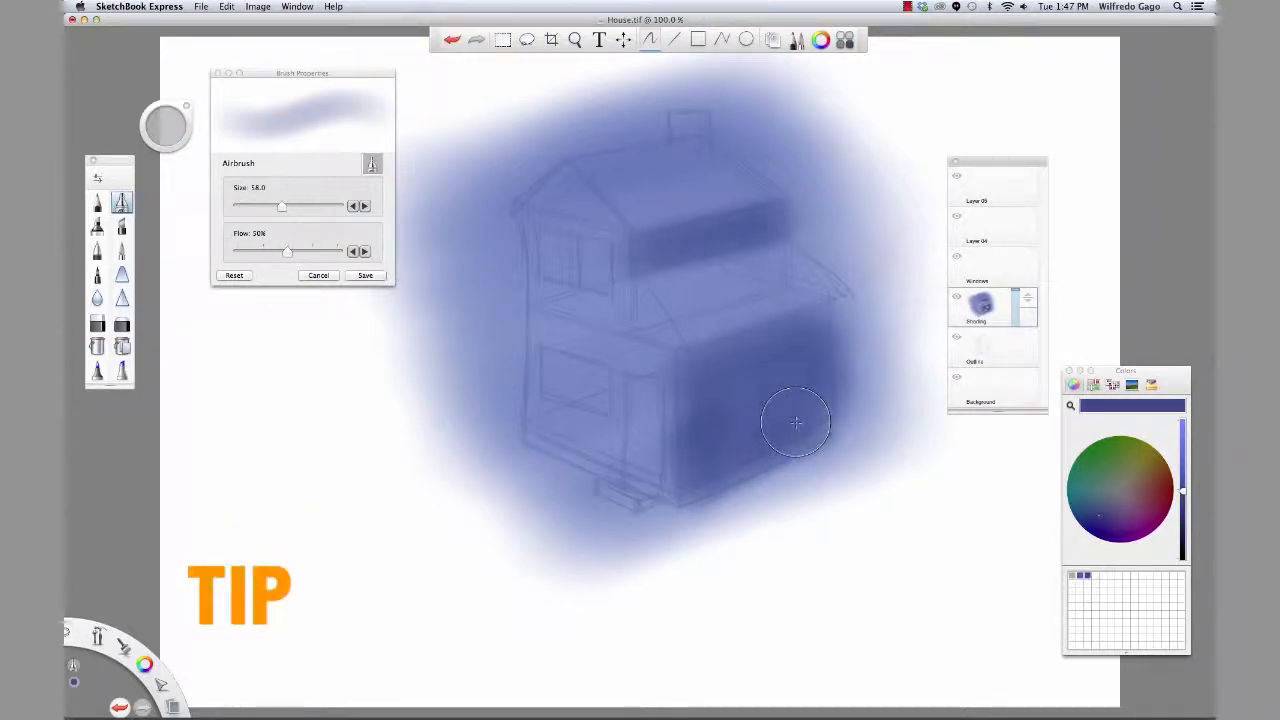
Paint dark shadows beneath the upper and lower eaves on the right-facing walls with the airbrush at size 17.8
key(bracketleft)
key(bracketleft)
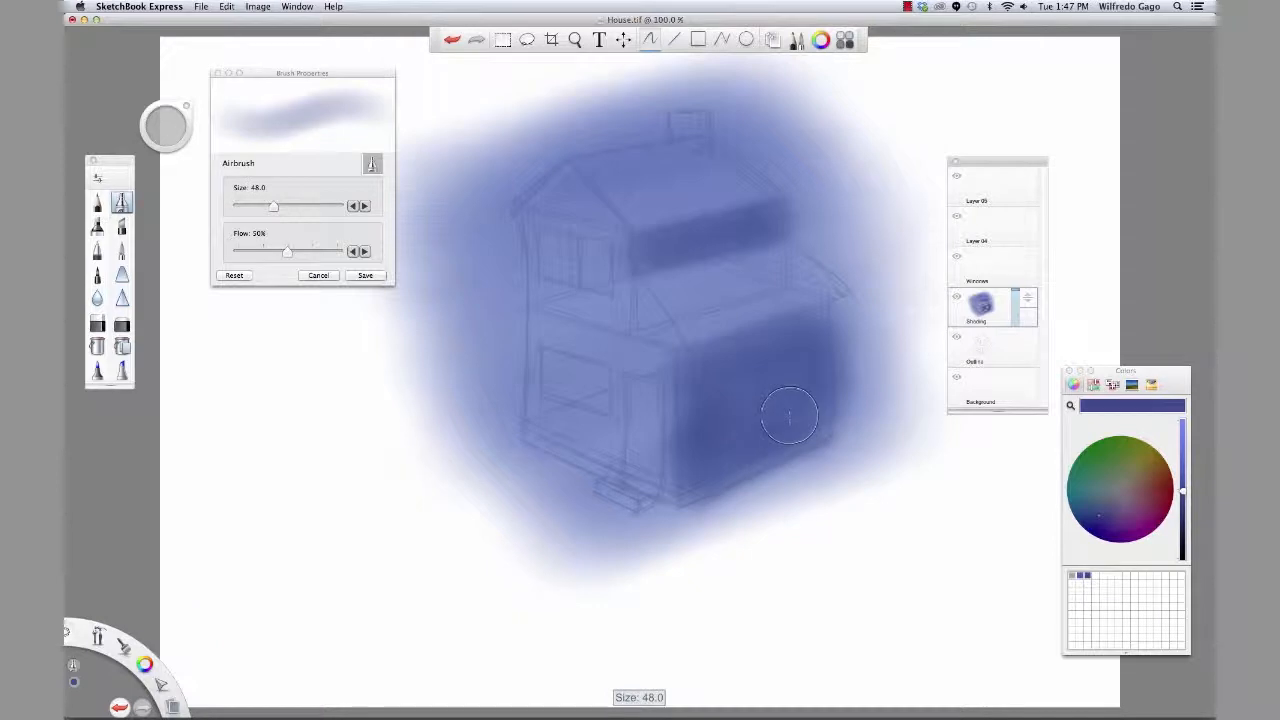
key(bracketleft)
key(bracketleft)
key(bracketleft)
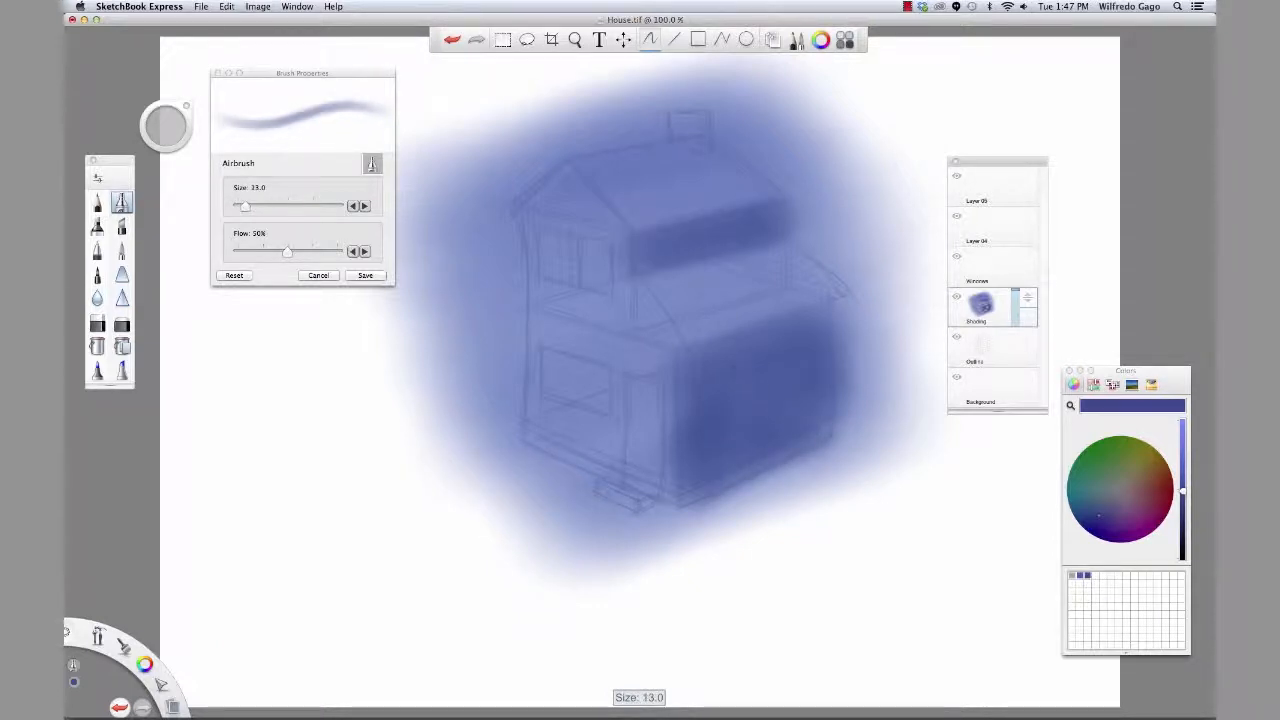
mouse_move(252, 208)
mouse_down()
mouse_move(286, 208)
mouse_move(250, 208)
mouse_up()
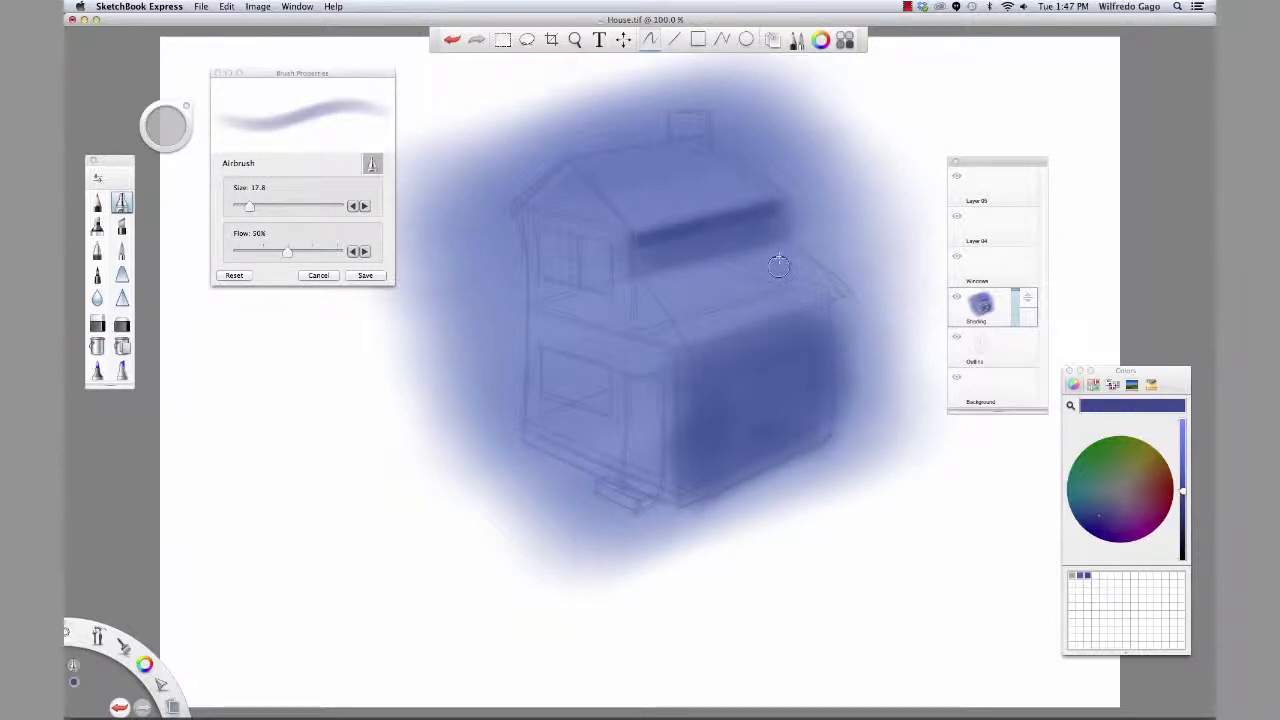
drag(798, 324, 843, 310)
drag(706, 346, 830, 306)
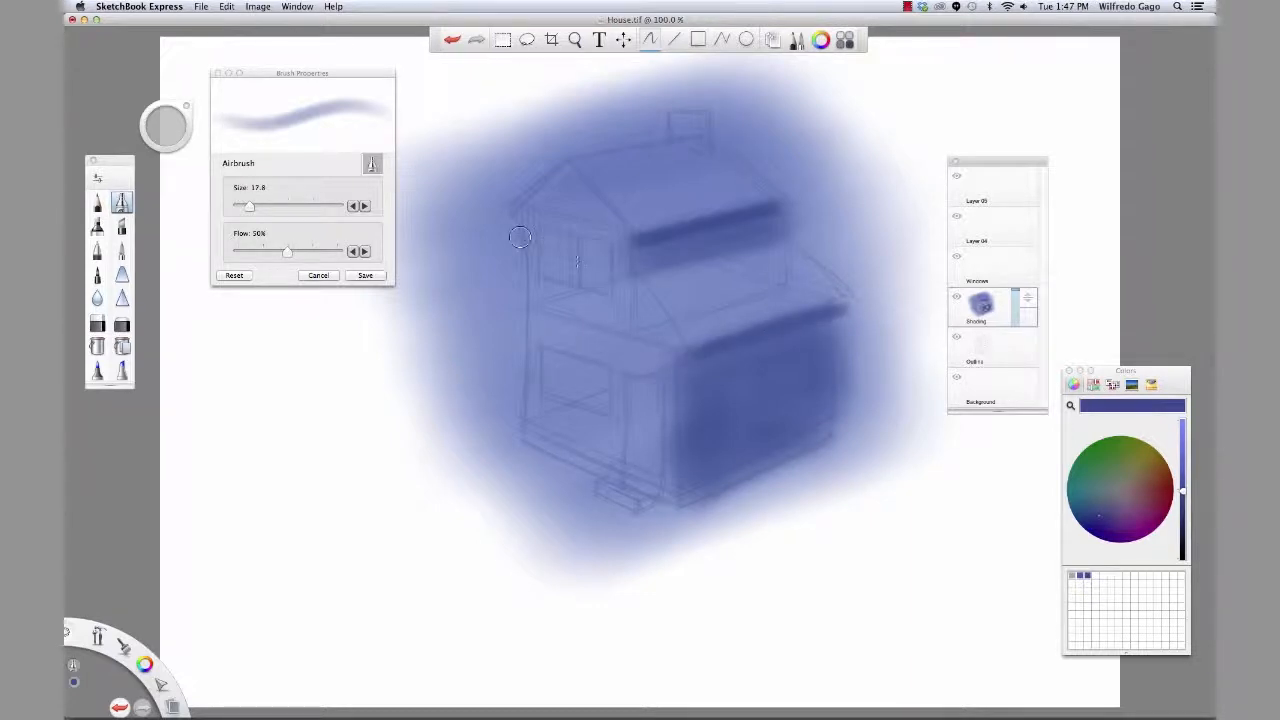
Shade the left gable slope and the left and lower edges of the left wall's windows with the airbrush at size 8.8
key(bracketleft)
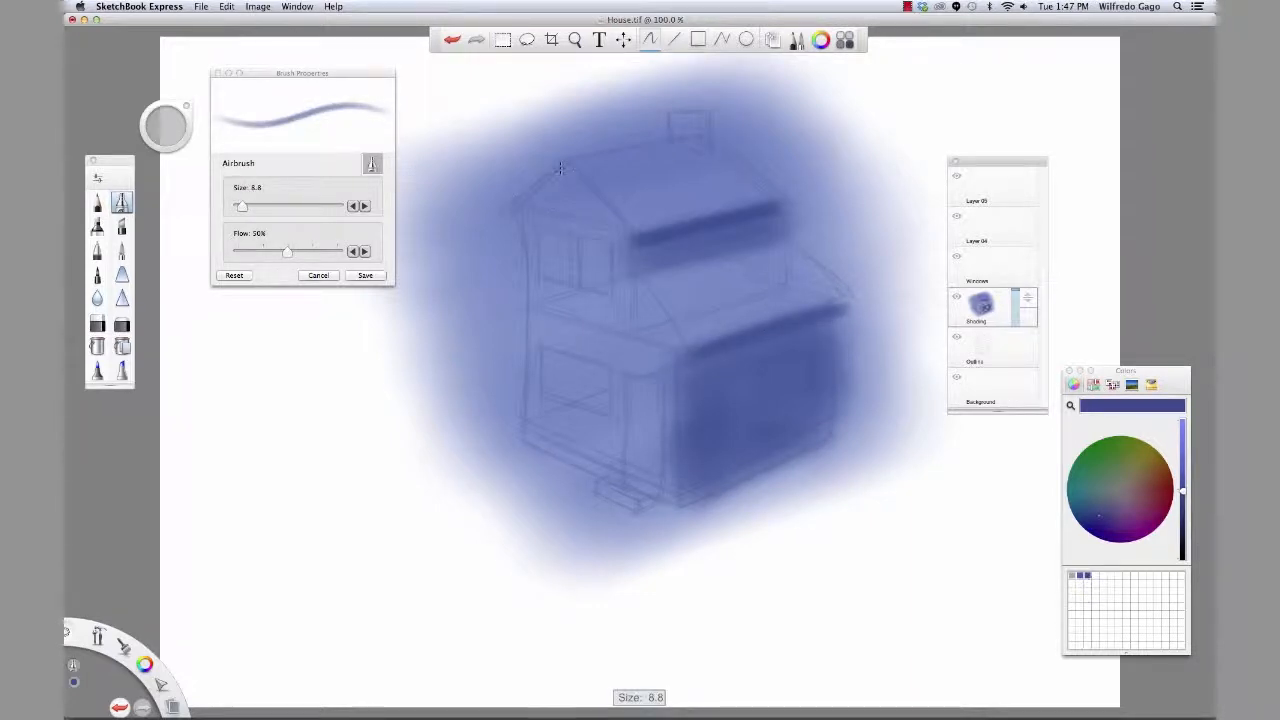
drag(560, 168, 516, 208)
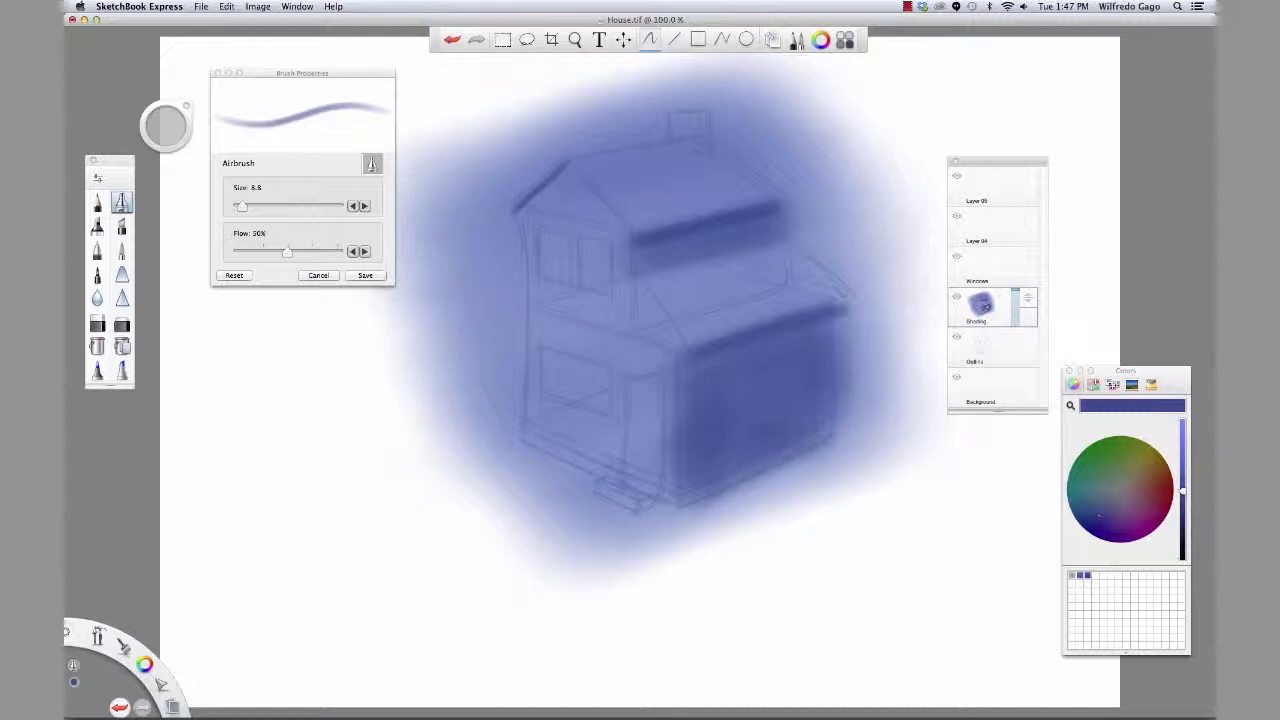
drag(540, 282, 571, 281)
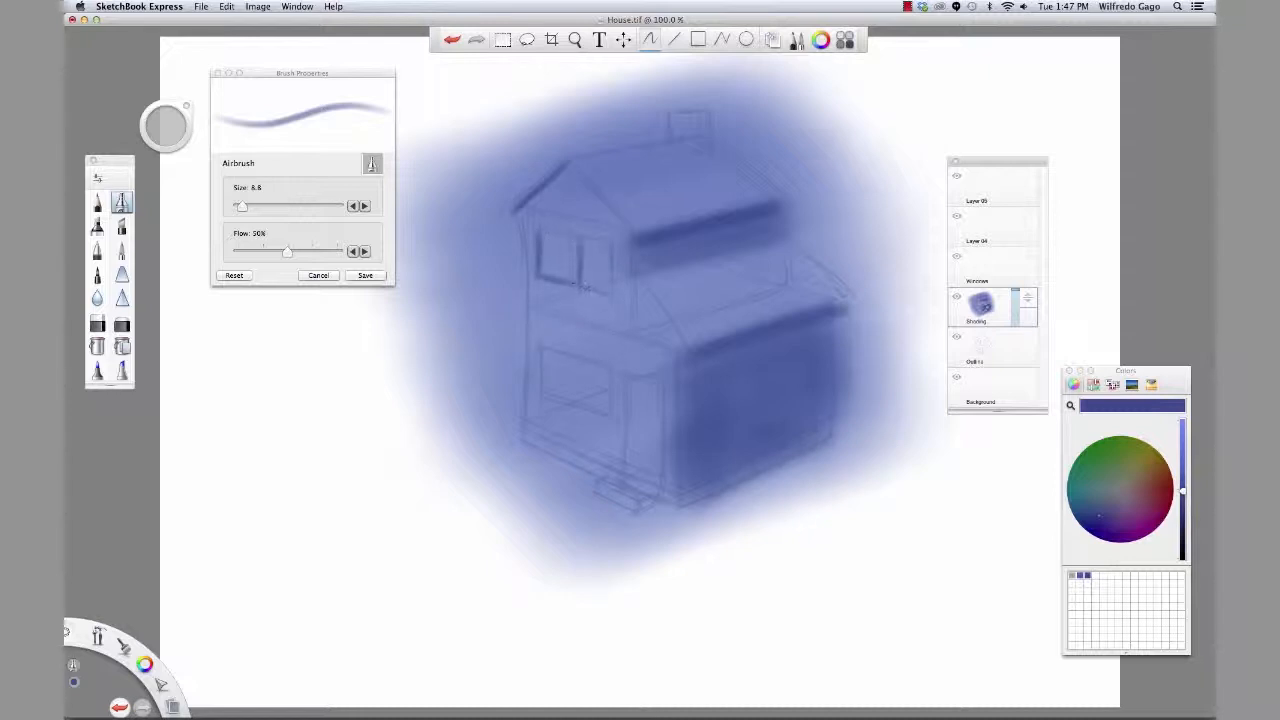
mouse_move(540, 352)
mouse_down()
mouse_move(540, 390)
mouse_move(591, 406)
mouse_up()
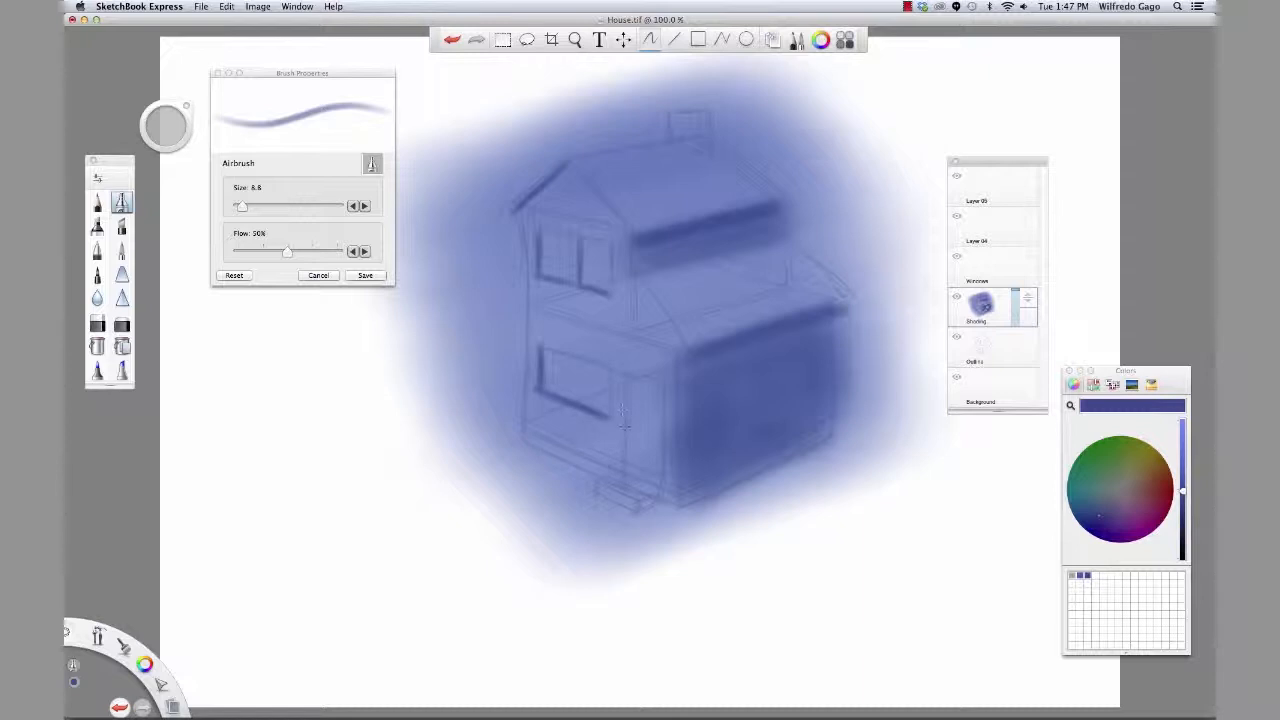
Shade the door's left and top edges, the right side of the entrance steps and the chimney's right face with a finer airbrush
drag(624, 396, 621, 461)
key(ctrl+z)
key(bracketleft)
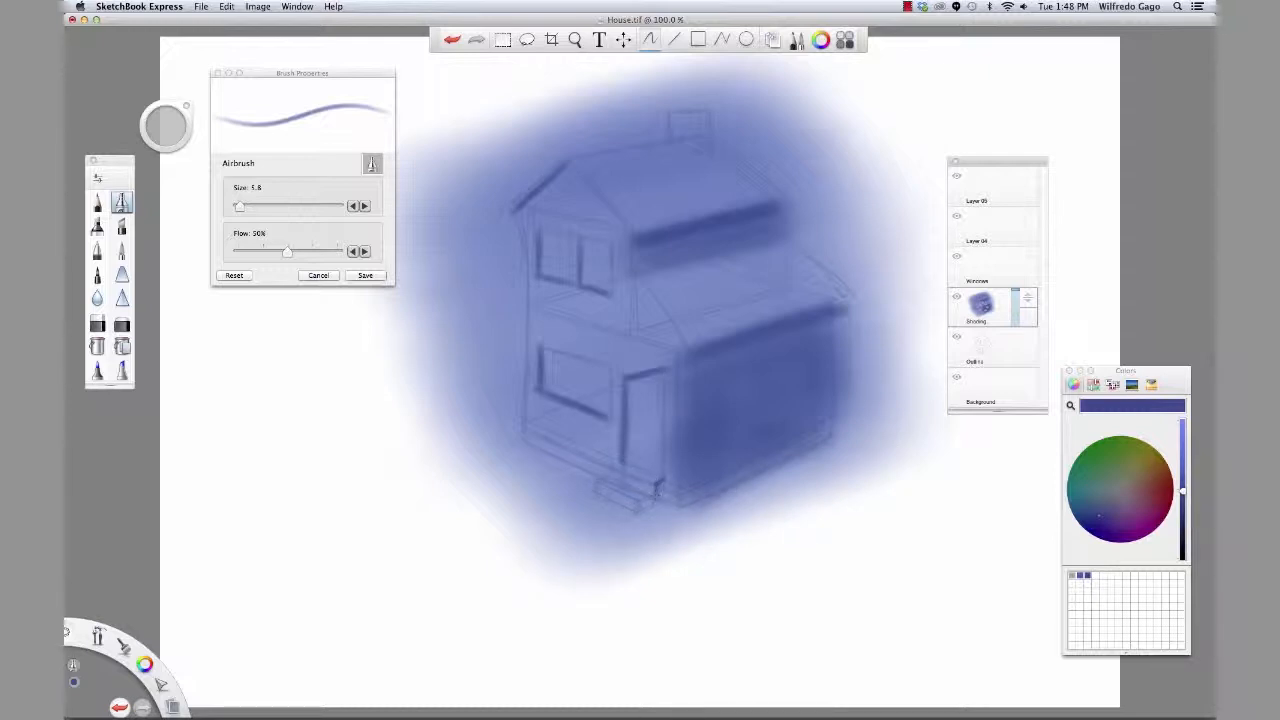
drag(643, 506, 661, 494)
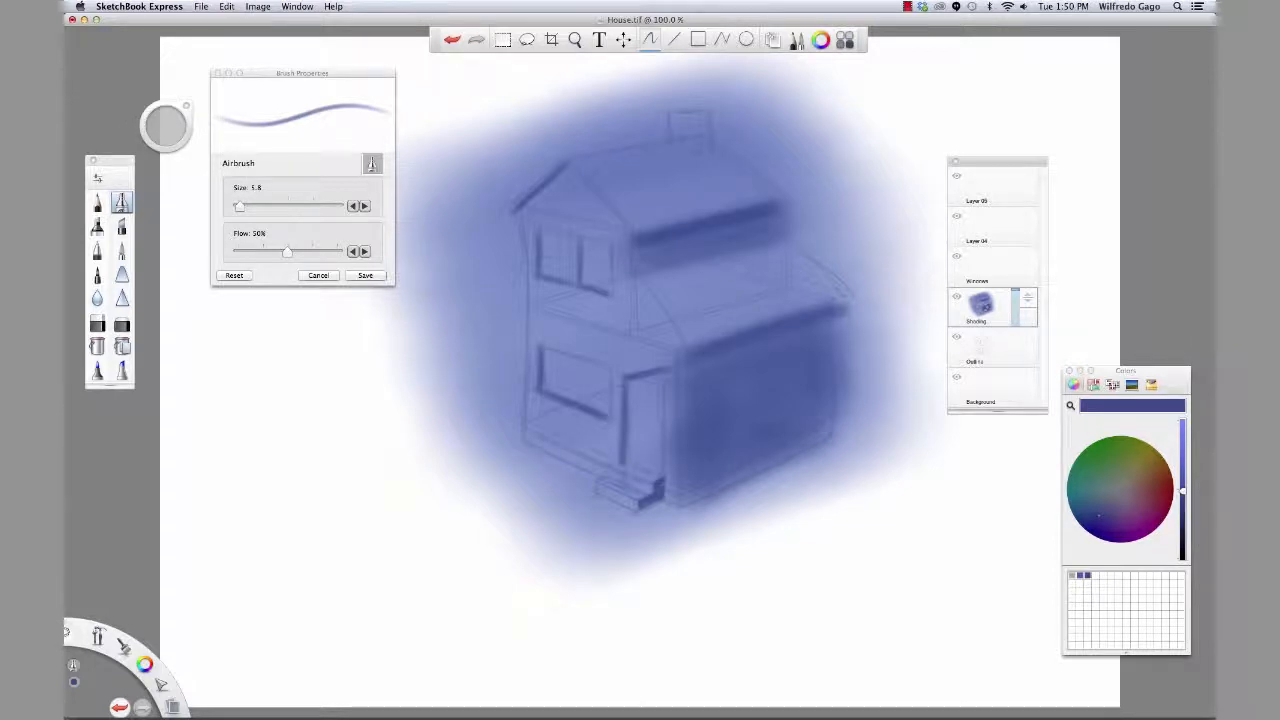
mouse_move(703, 118)
mouse_down()
mouse_move(704, 136)
mouse_move(705, 118)
mouse_up()
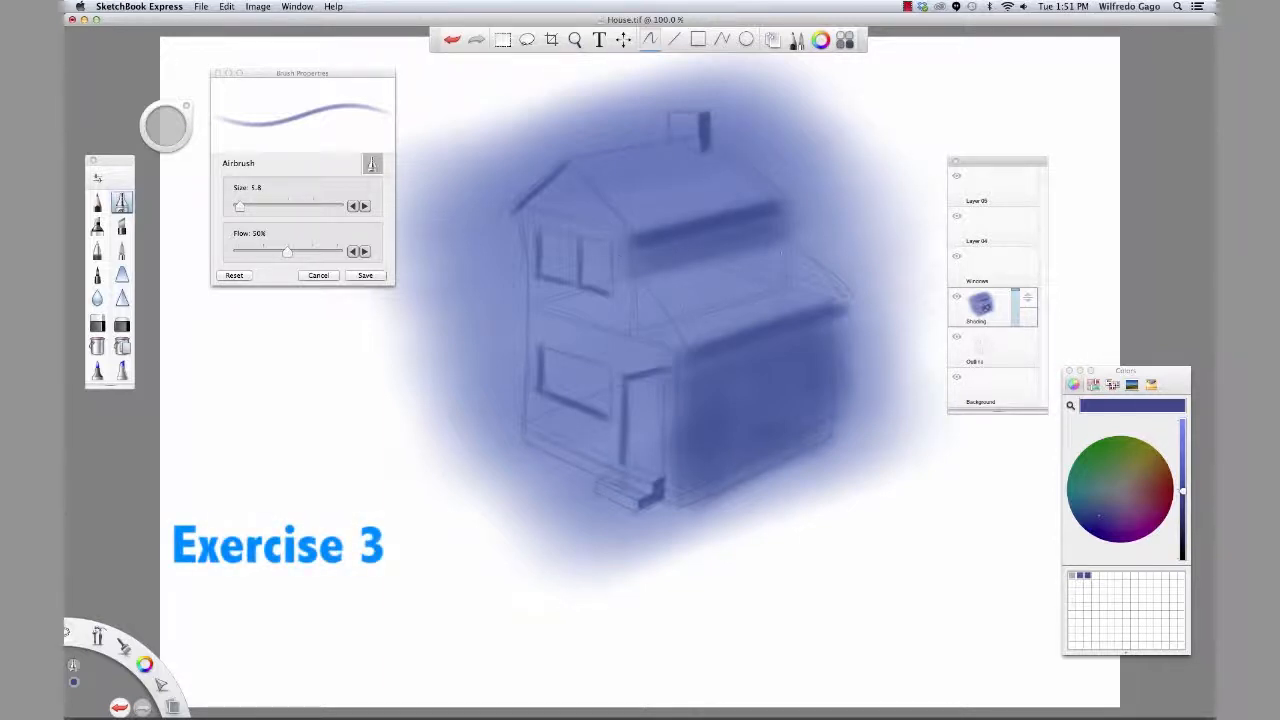
Make the Windows layer active and mix a lighter blue, saving it as a colour swatch
click(982, 267)
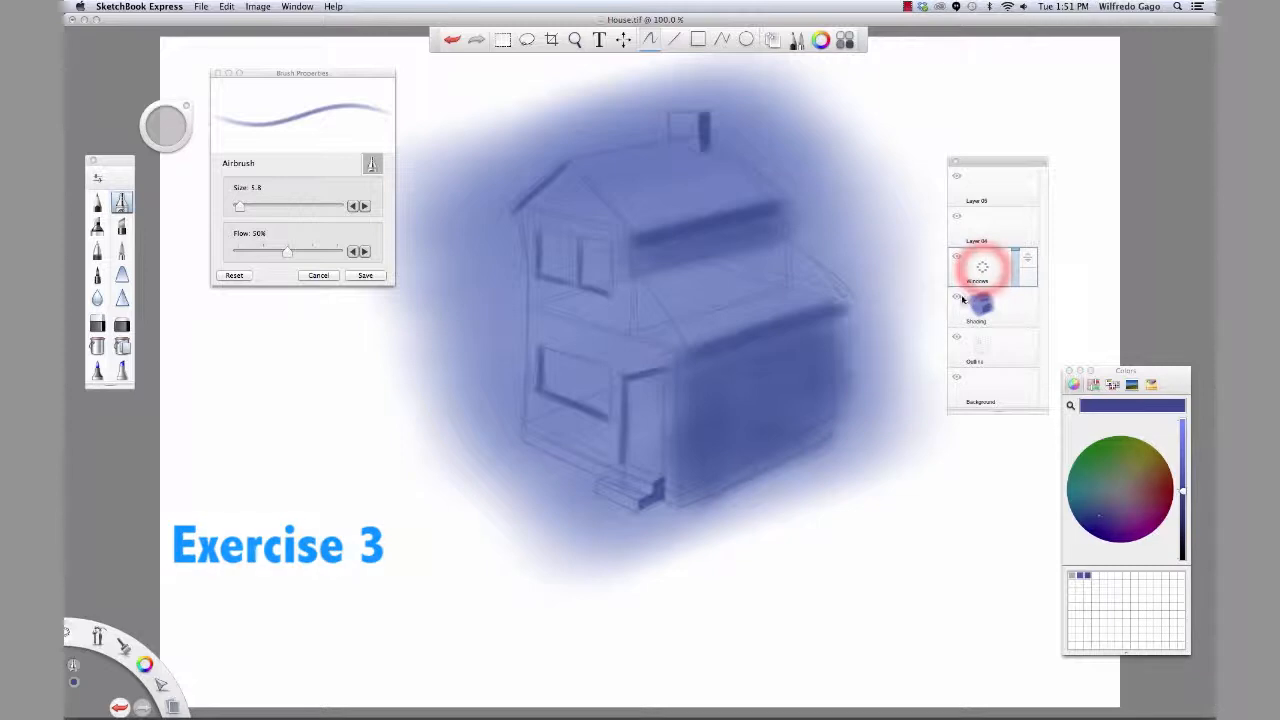
drag(1183, 490, 1184, 430)
click(1098, 512)
click(1098, 511)
drag(1136, 405, 1095, 577)
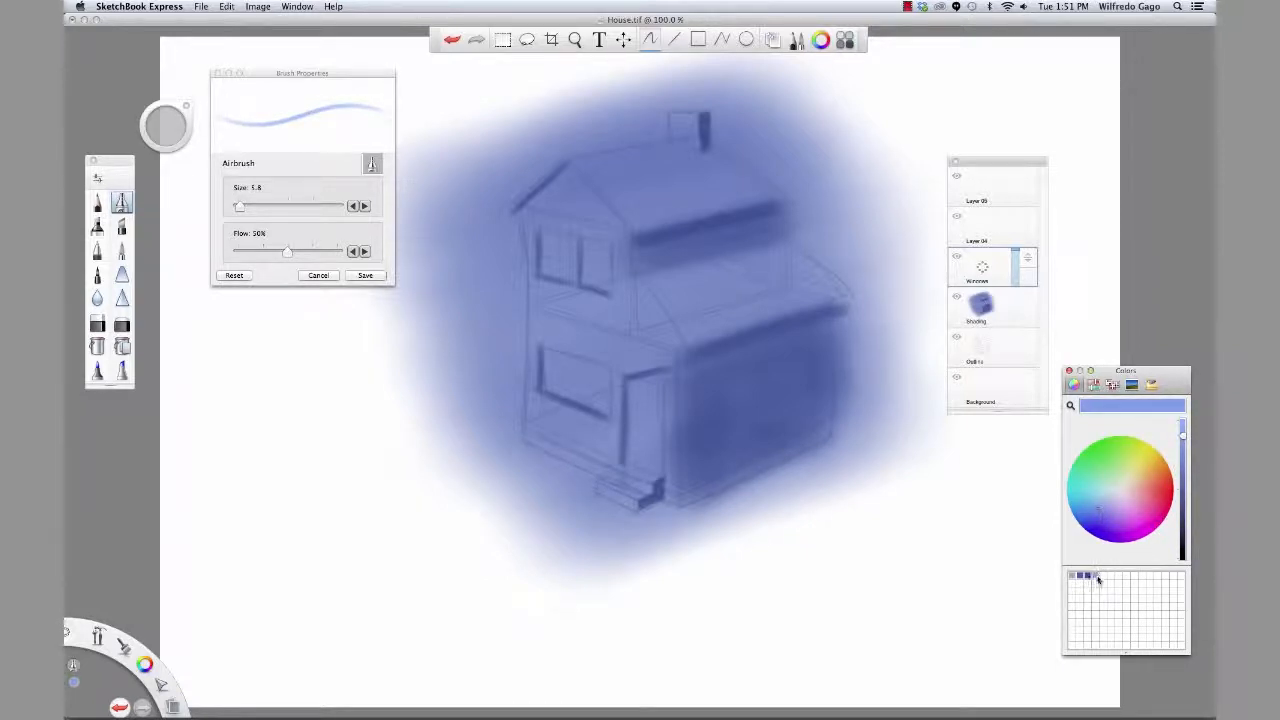
Fill the upper and lower windows on both walls with light blue using the airbrush at size 29.1
click(247, 207)
mouse_move(247, 207)
mouse_down()
mouse_move(270, 207)
mouse_move(258, 207)
mouse_up()
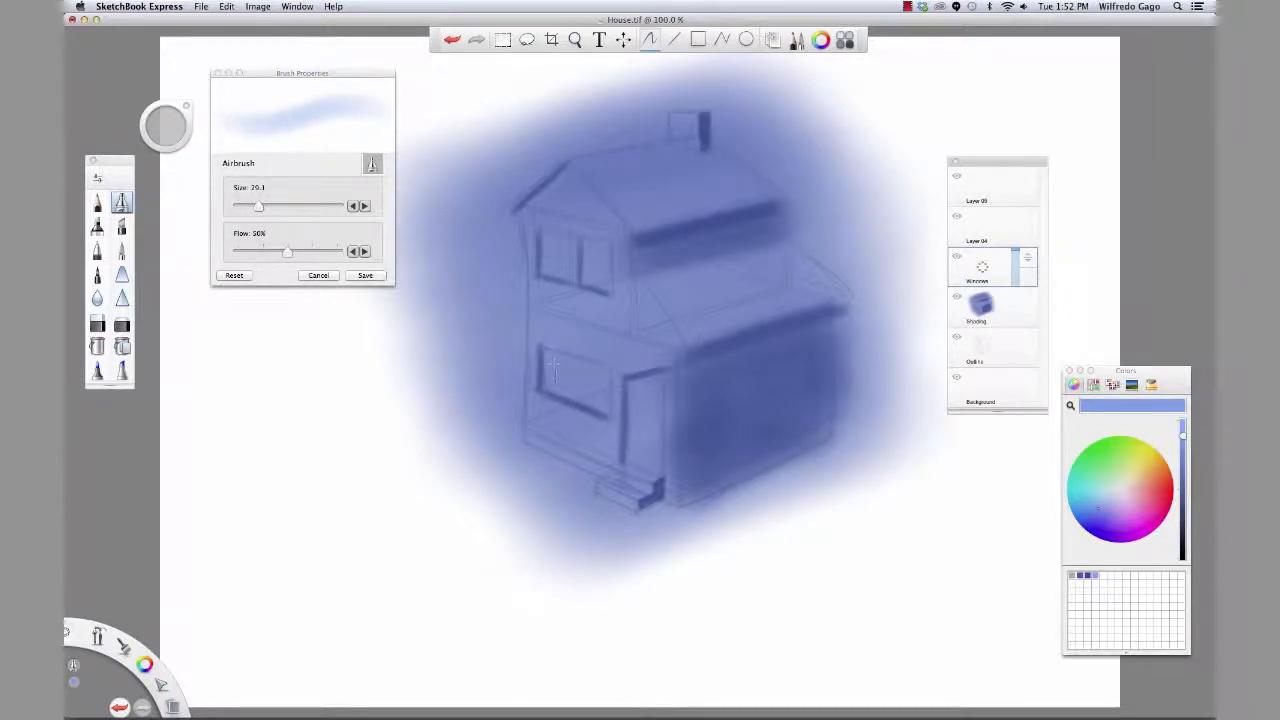
mouse_move(600, 394)
mouse_down()
mouse_move(542, 376)
mouse_move(594, 400)
mouse_up()
mouse_move(552, 241)
mouse_down()
mouse_move(563, 268)
mouse_move(595, 283)
mouse_up()
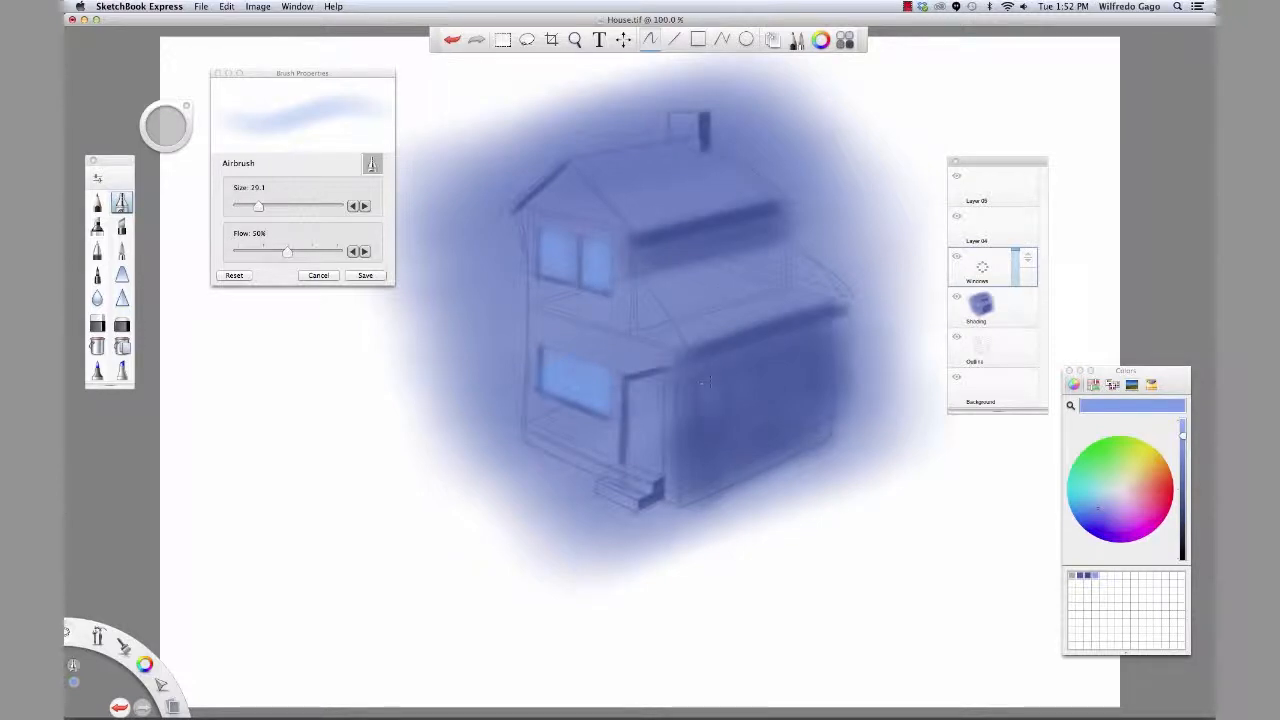
drag(716, 380, 712, 418)
mouse_move(800, 360)
mouse_down()
mouse_move(709, 380)
mouse_move(800, 368)
mouse_move(724, 398)
mouse_move(766, 408)
mouse_up()
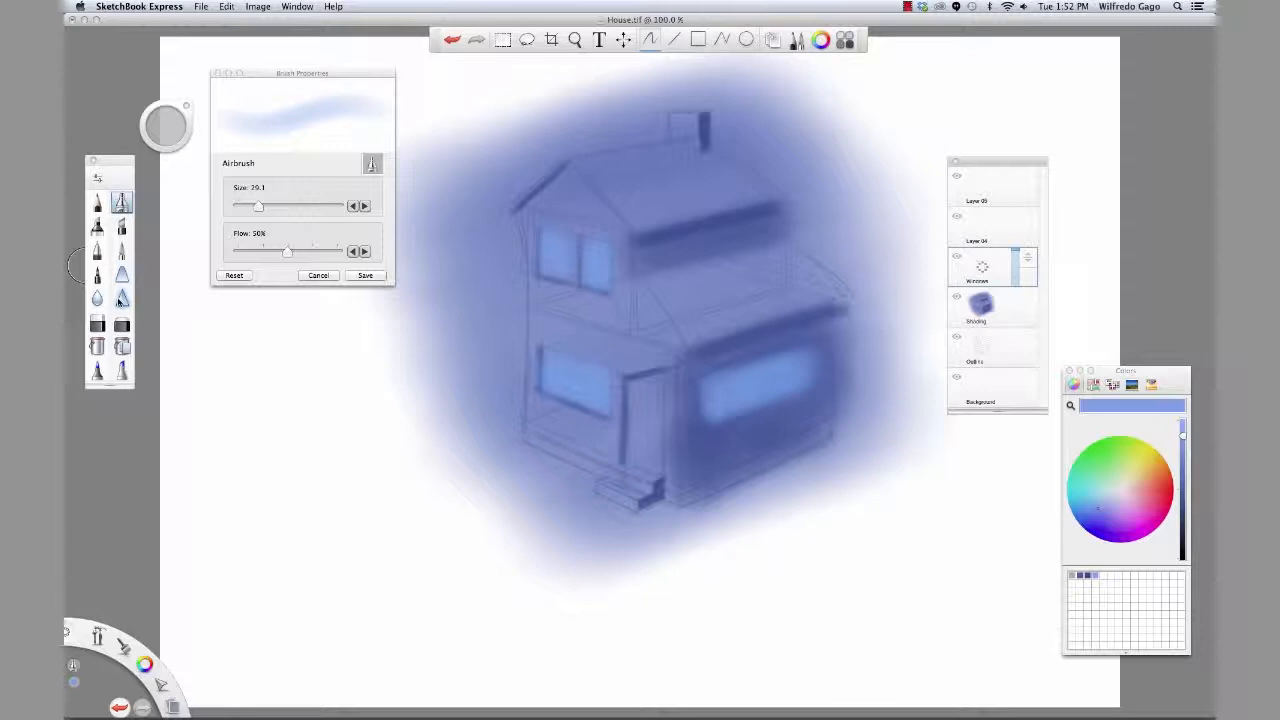
Set up the Soft Eraser with size 10.1 and 91% amount erased
click(121, 323)
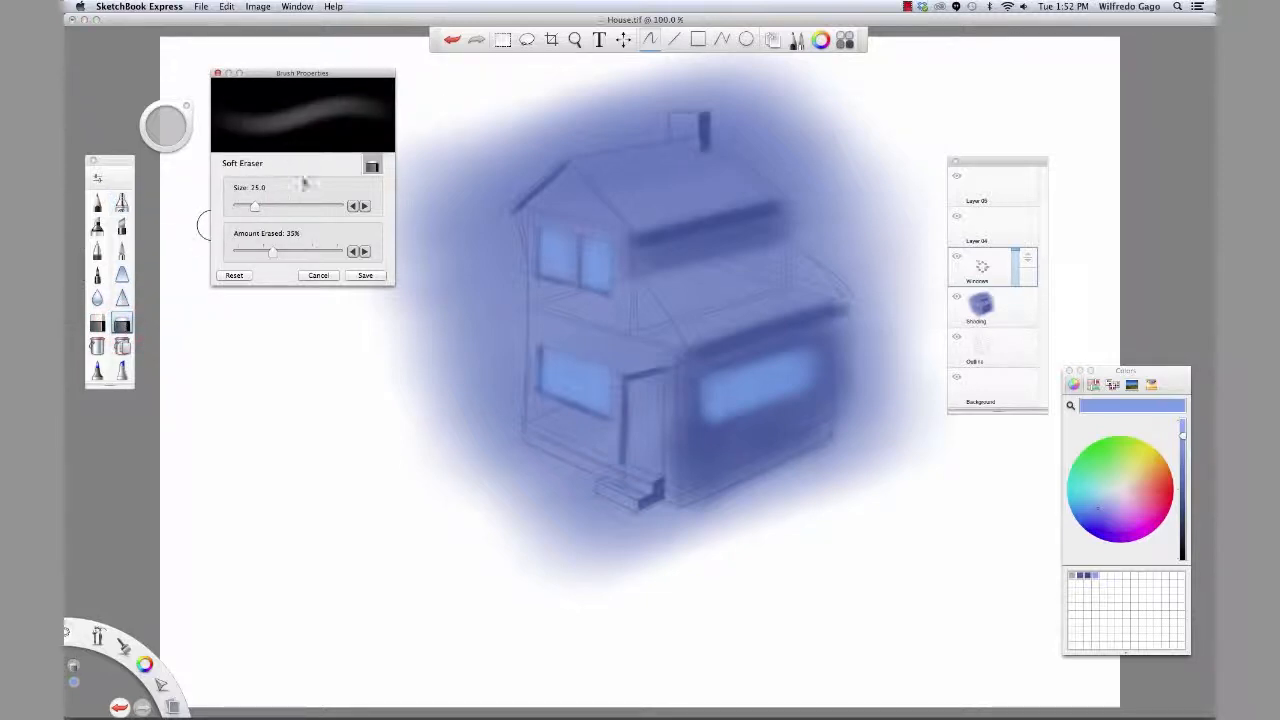
drag(255, 205, 241, 205)
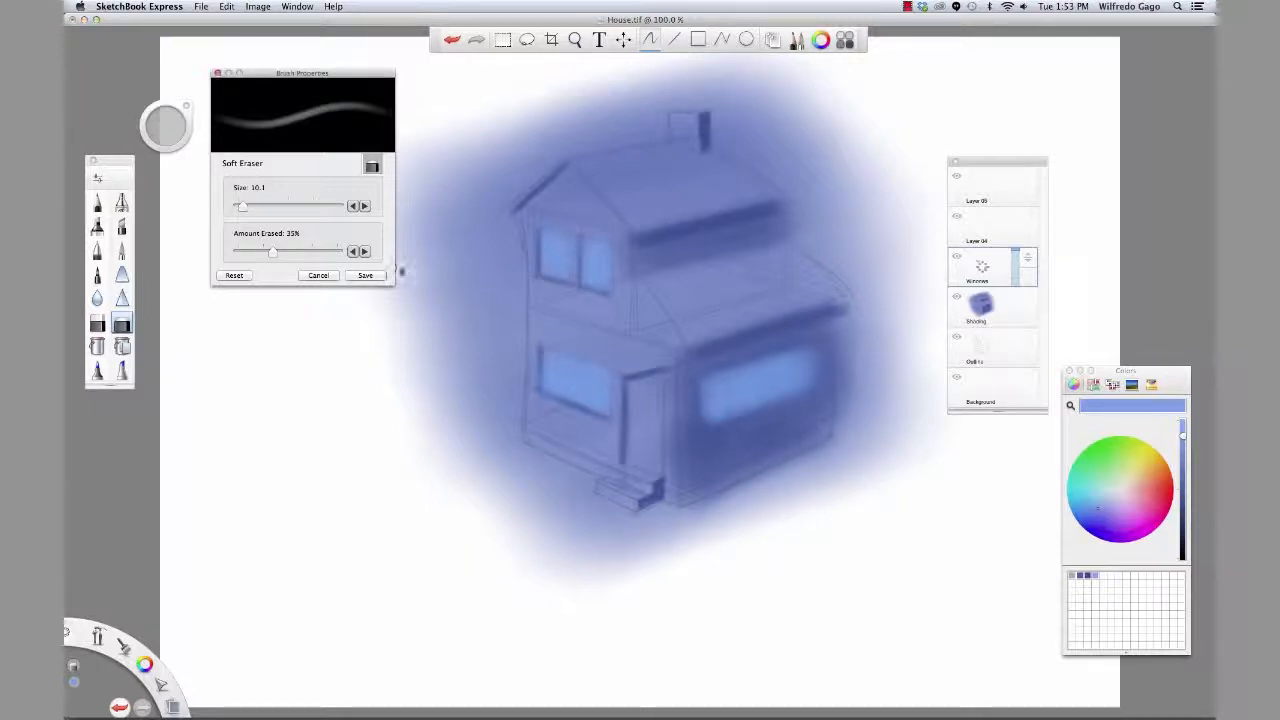
drag(276, 251, 332, 253)
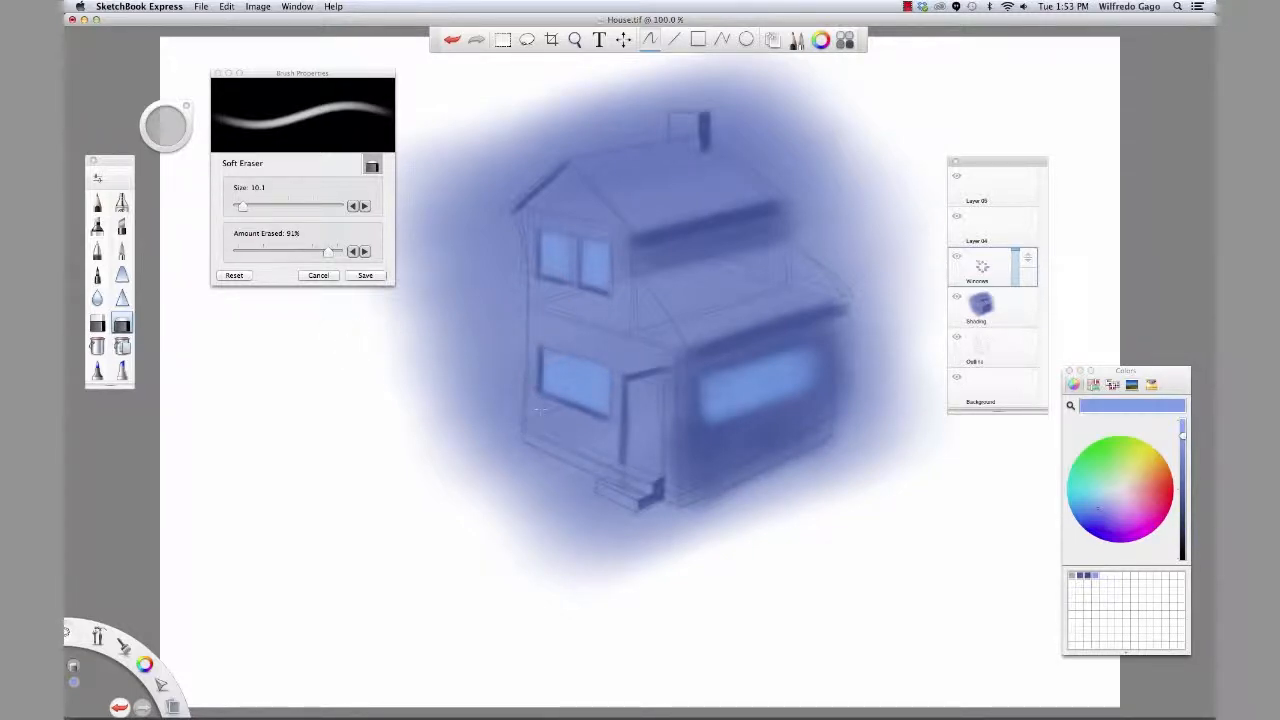
Erase a vertical divider through the right wall's window to make two panes, and trim its outer side edges straight
drag(703, 384, 703, 422)
drag(768, 368, 760, 406)
key(super+z)
drag(767, 356, 770, 410)
drag(777, 352, 778, 406)
key(super+z)
key(super+z)
key(super+z)
key(super+z)
drag(764, 358, 762, 406)
drag(762, 364, 762, 384)
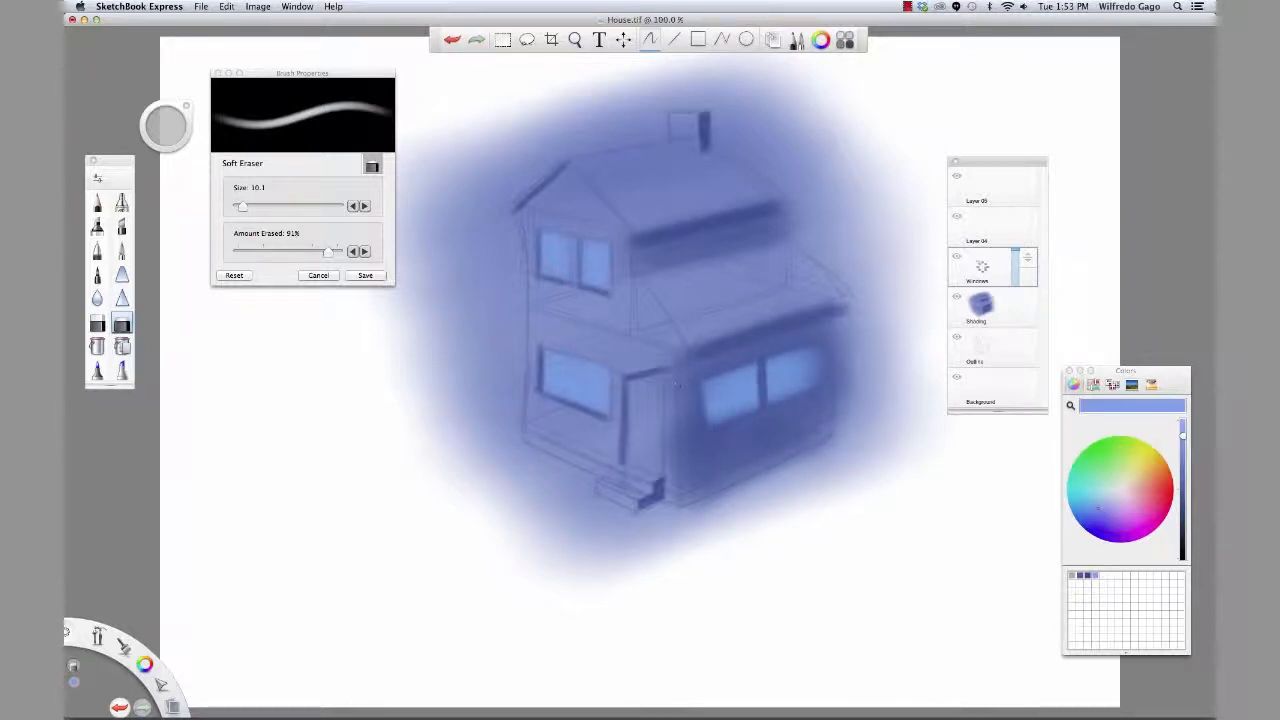
drag(814, 384, 812, 356)
Make the Shading layer active and mix a deep dark blue from the saved blue, storing it as a new colour swatch
click(1005, 315)
click(981, 304)
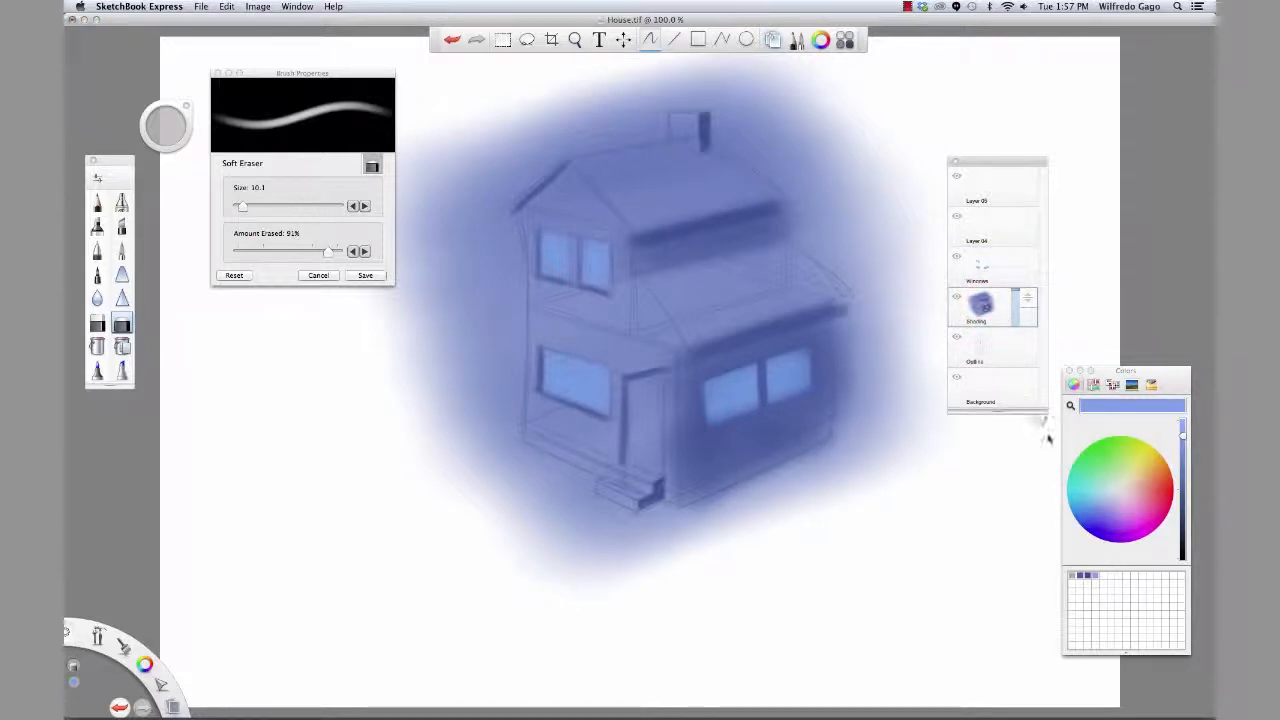
click(1093, 505)
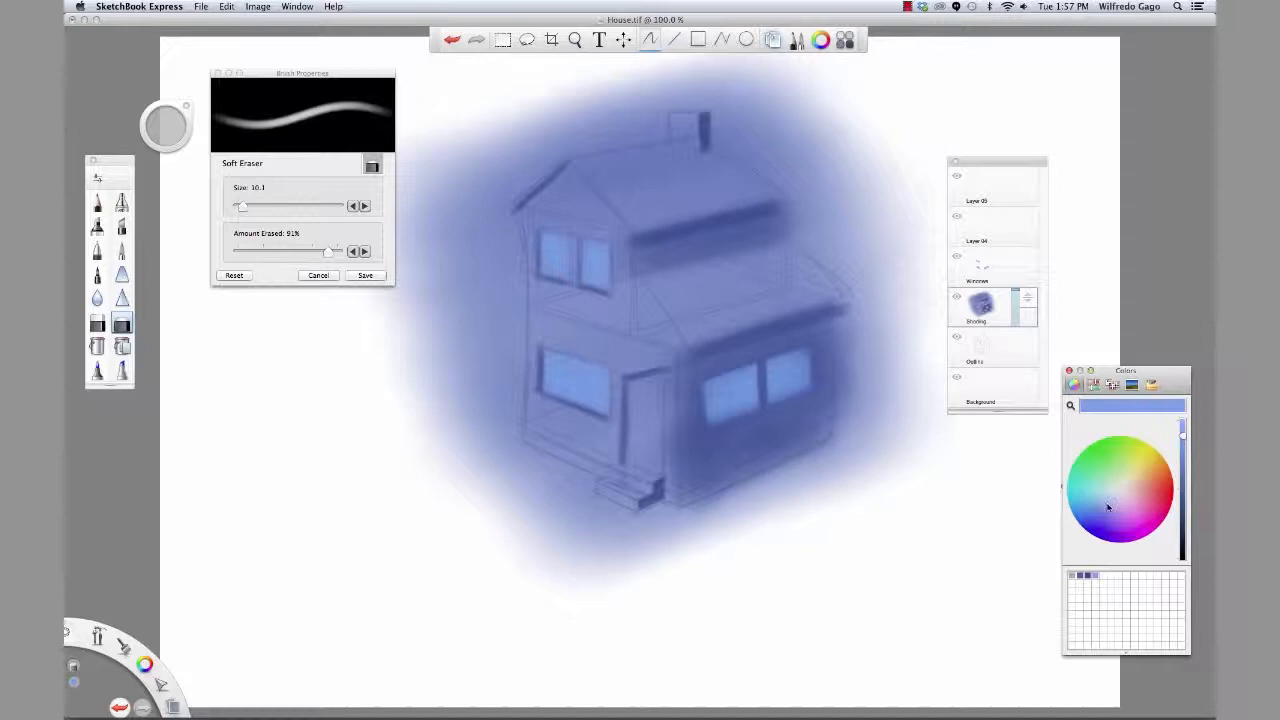
click(1086, 575)
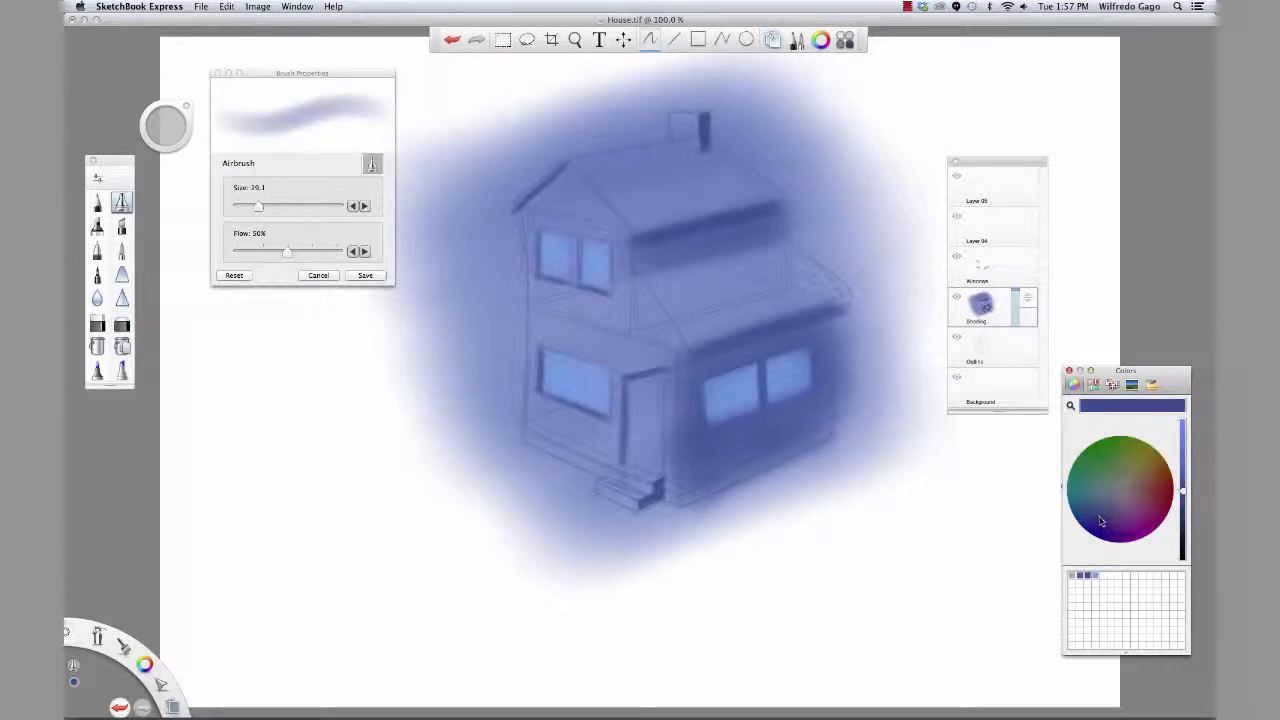
click(1095, 531)
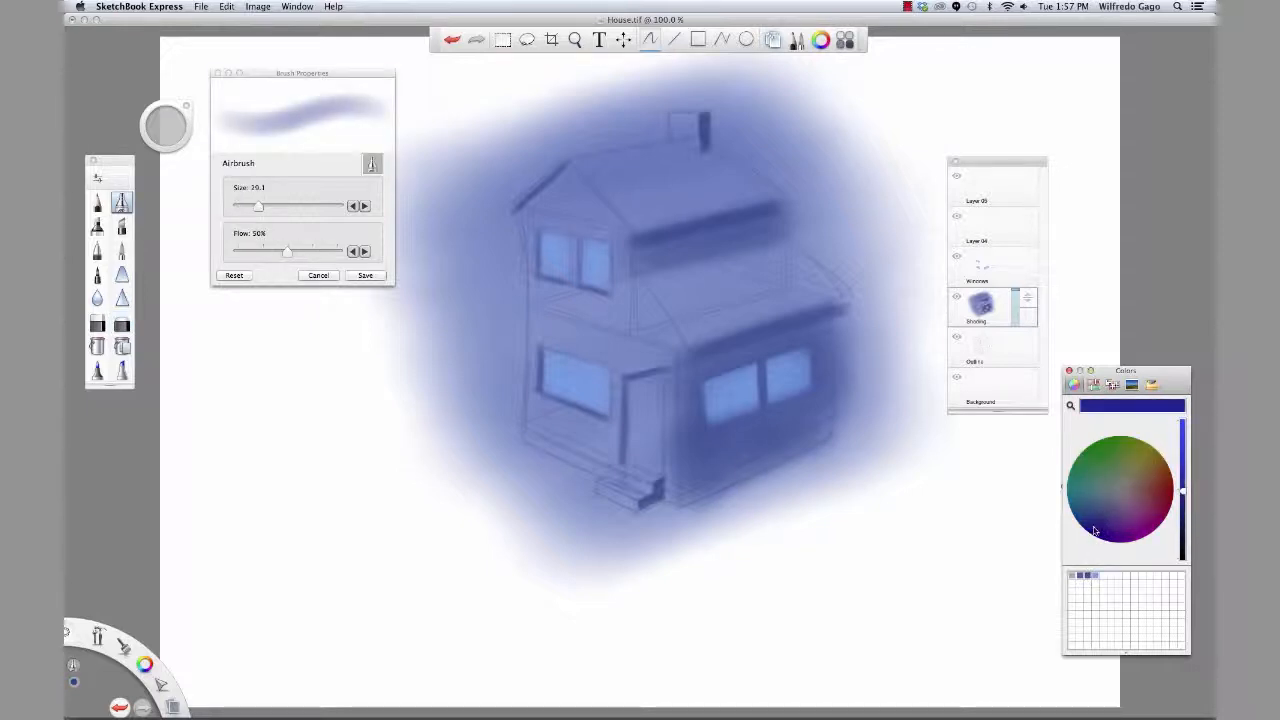
click(1183, 497)
drag(1126, 408, 1101, 575)
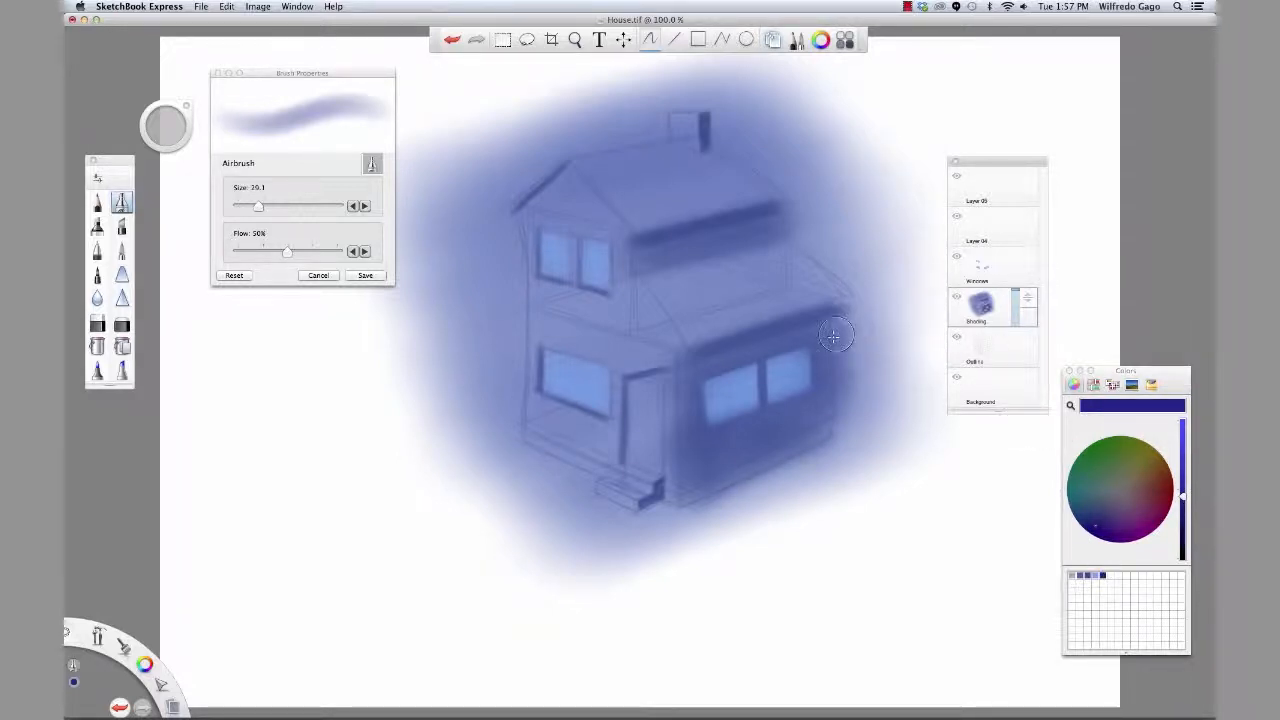
Fill the upper and lower roof slopes with the dark blue using the airbrush at 50% flow
mouse_move(608, 178)
mouse_down()
mouse_move(632, 205)
mouse_move(604, 165)
mouse_move(682, 150)
mouse_move(604, 182)
mouse_move(612, 192)
mouse_move(712, 162)
mouse_move(620, 190)
mouse_move(694, 204)
mouse_move(758, 198)
mouse_move(778, 178)
mouse_move(632, 184)
mouse_move(670, 156)
mouse_move(585, 162)
mouse_move(625, 218)
mouse_up()
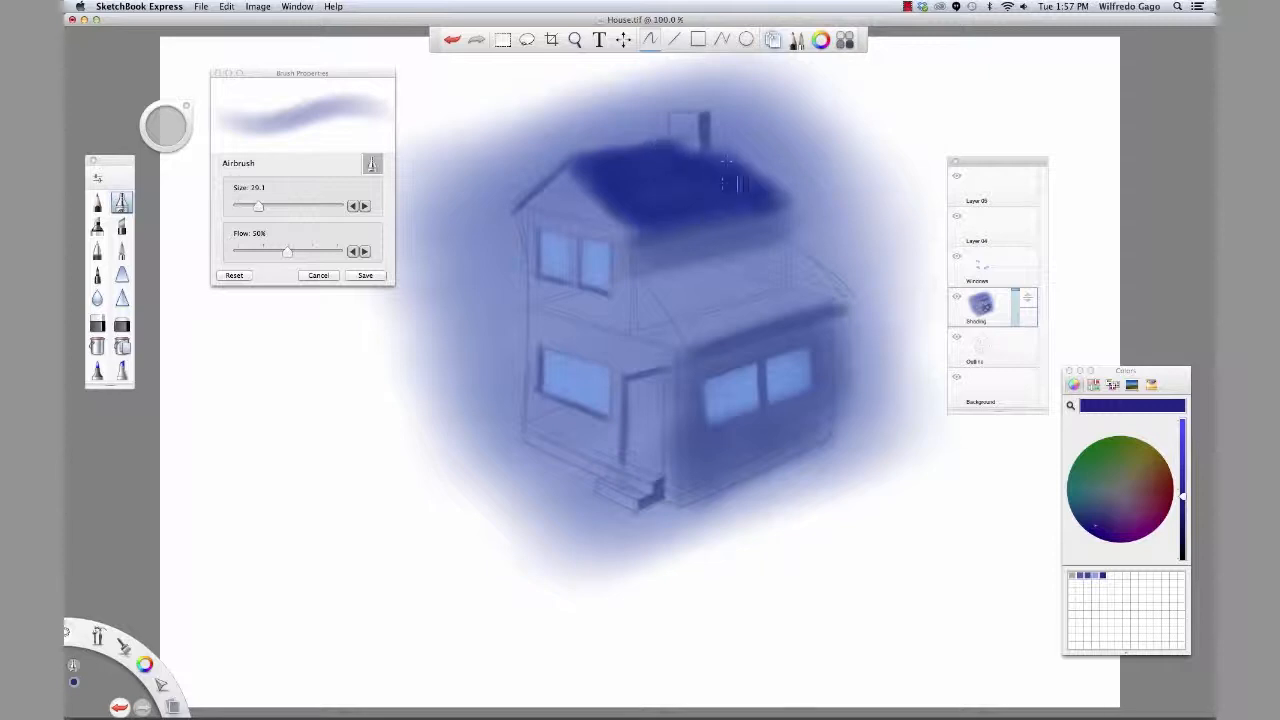
mouse_move(686, 240)
mouse_down()
mouse_move(700, 265)
mouse_move(740, 258)
mouse_move(650, 282)
mouse_move(695, 332)
mouse_move(680, 300)
mouse_move(788, 262)
mouse_move(695, 295)
mouse_move(805, 290)
mouse_move(688, 333)
mouse_move(830, 290)
mouse_move(785, 265)
mouse_move(843, 285)
mouse_up()
drag(702, 310, 730, 321)
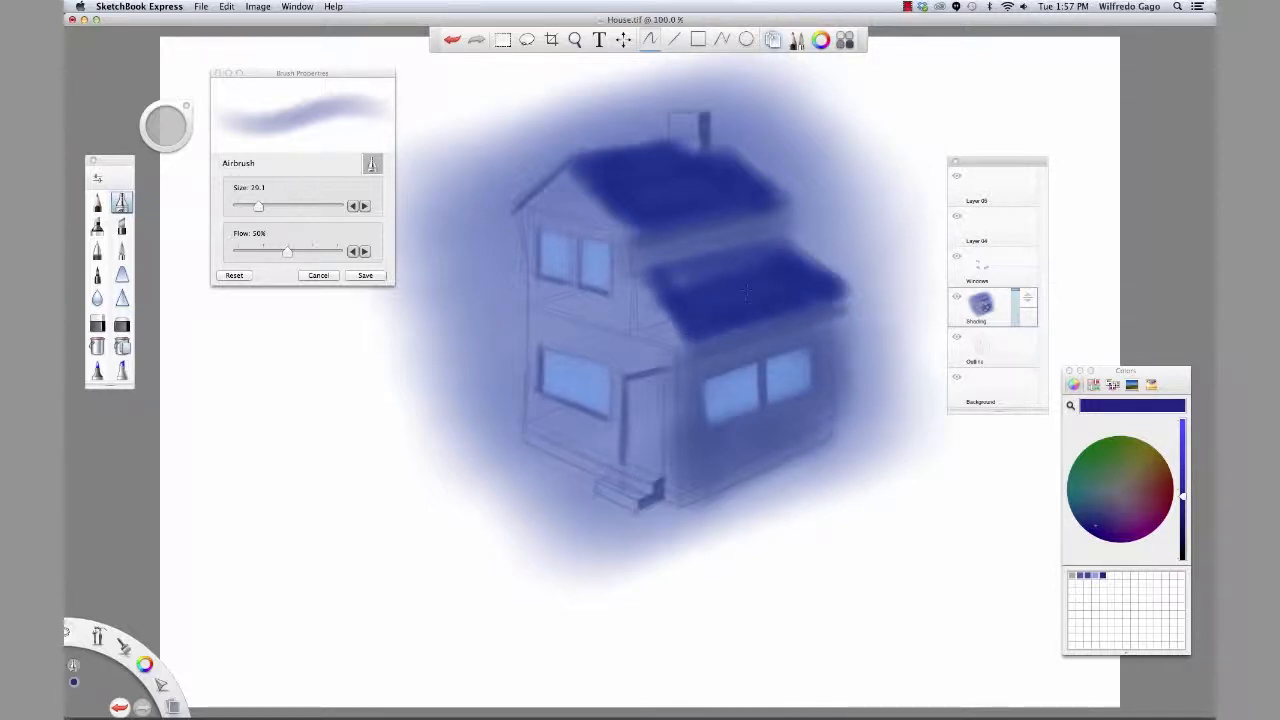
drag(747, 255, 713, 264)
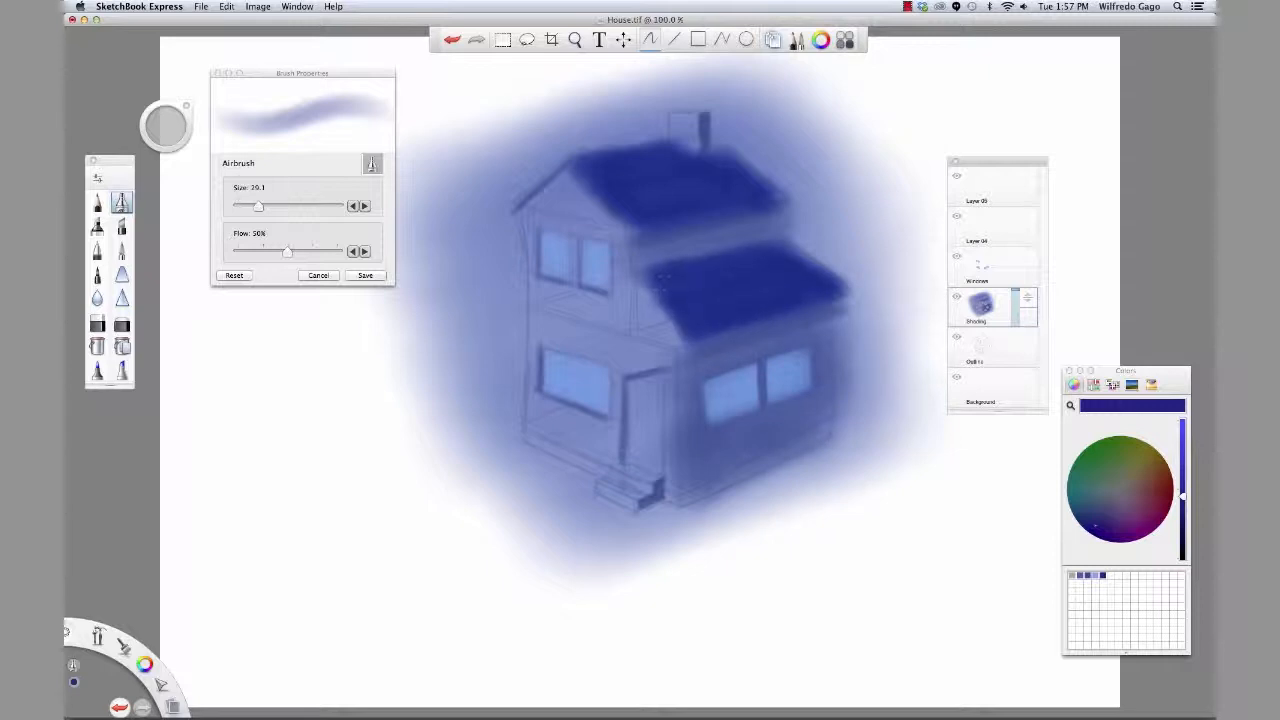
drag(780, 252, 812, 246)
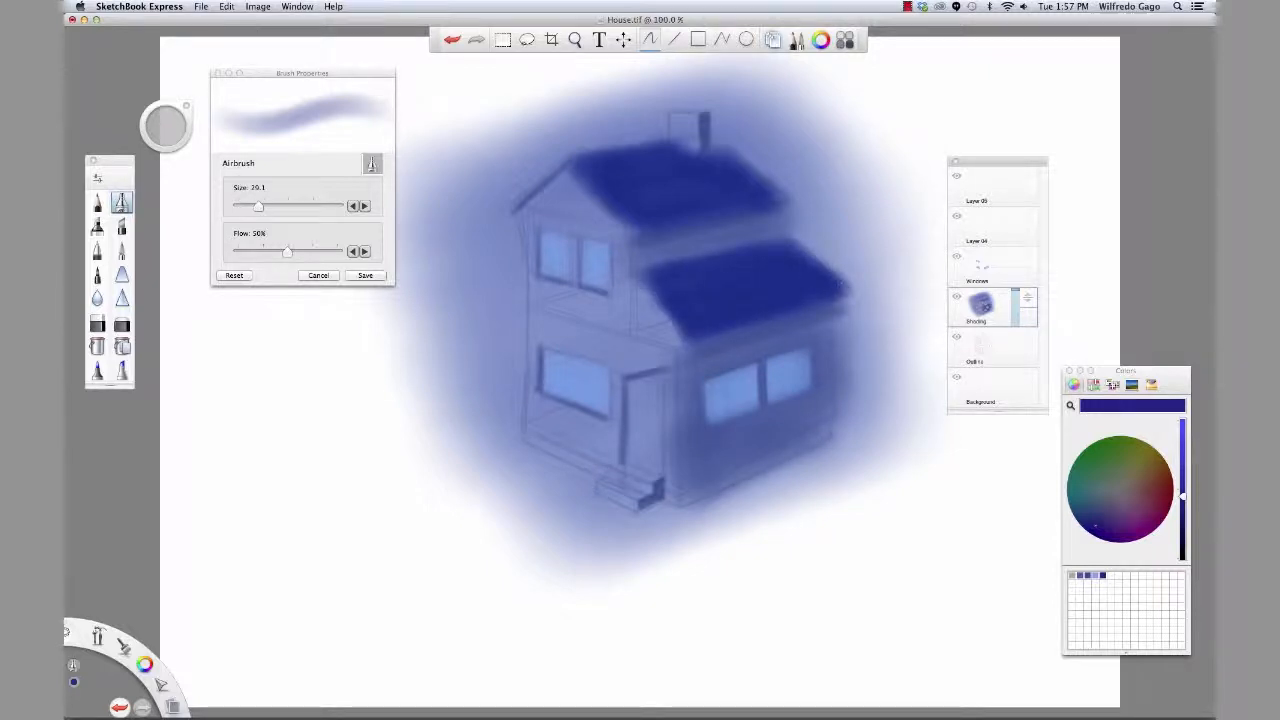
Reduce the airbrush size and touch up the left edge of the upper roof with dark blue
key(bracketleft)
key(bracketleft)
key(bracketleft)
key(bracketleft)
key(bracketleft)
key(bracketleft)
key(bracketleft)
key(bracketleft)
key(bracketleft)
key(bracketleft)
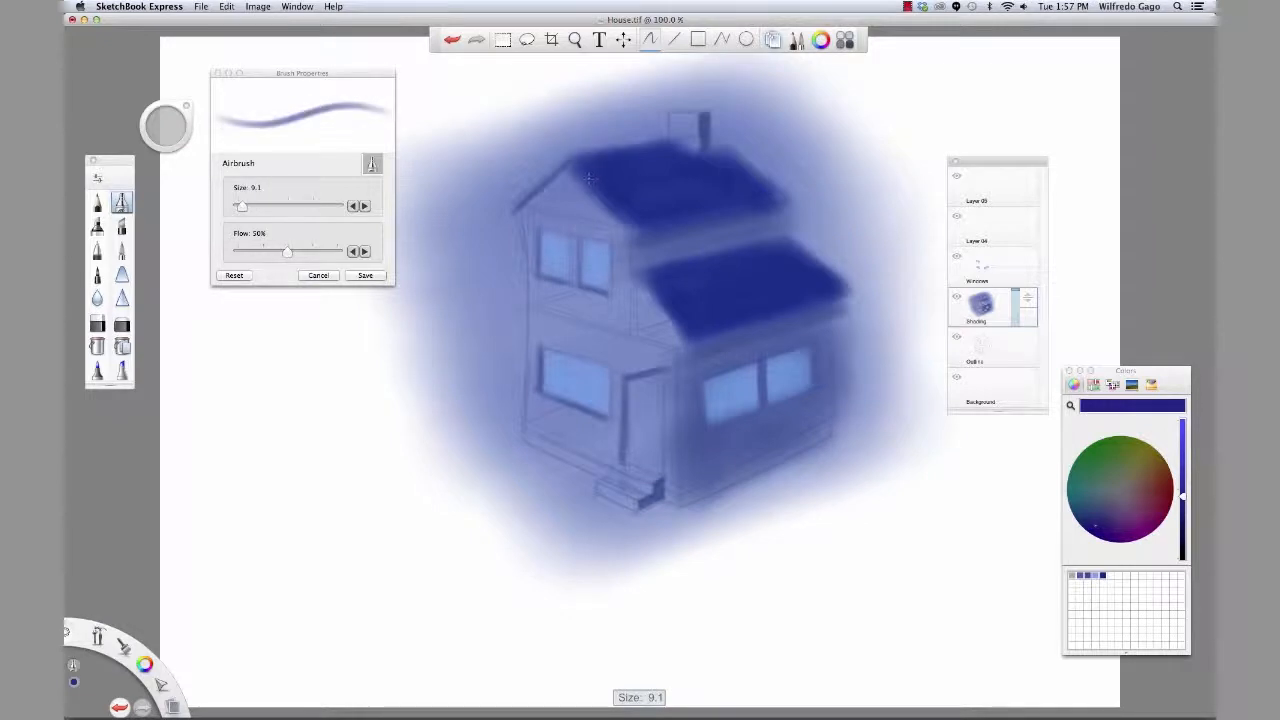
key(bracketright)
key(bracketright)
key(bracketright)
key(bracketright)
key(bracketright)
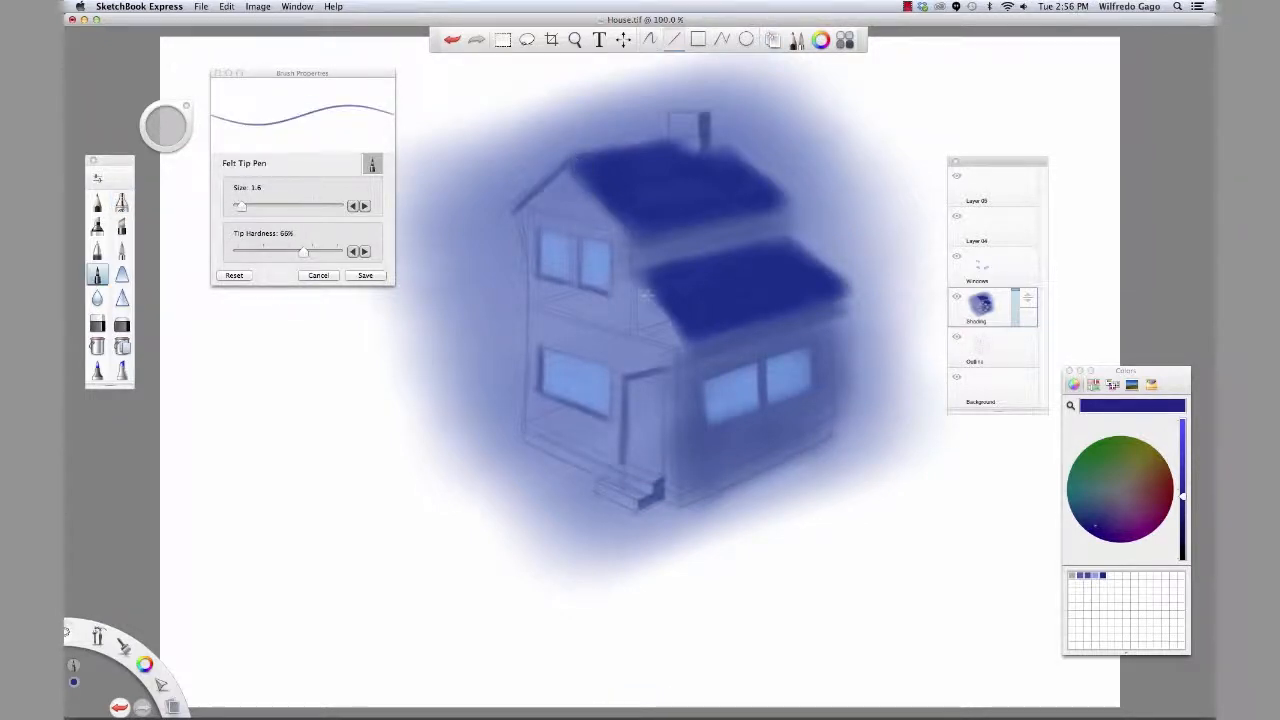
click(1005, 274)
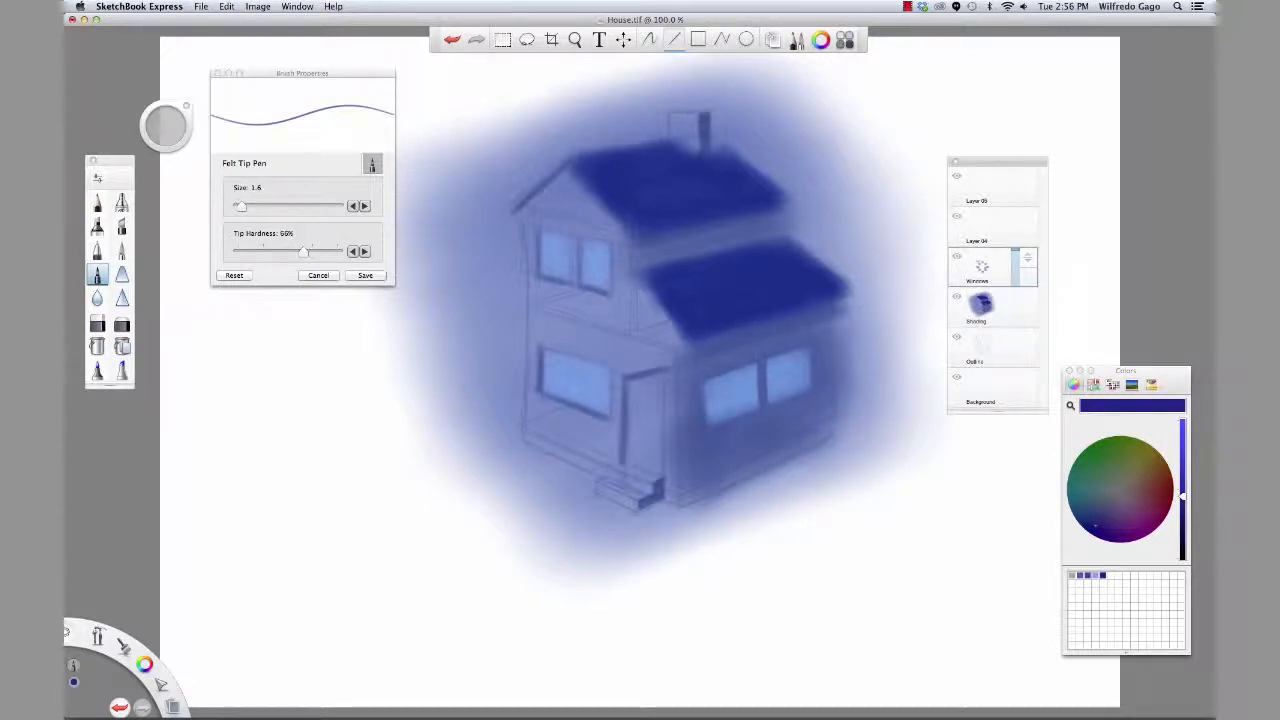
click(1005, 305)
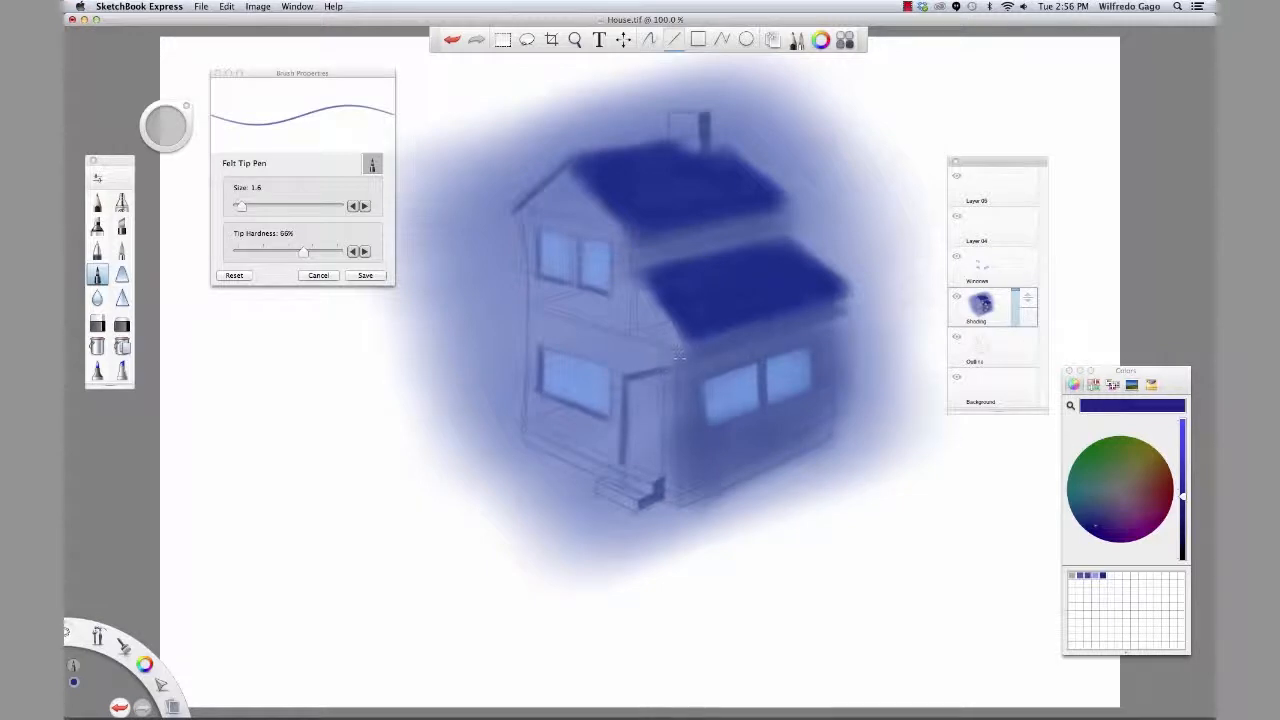
click(982, 268)
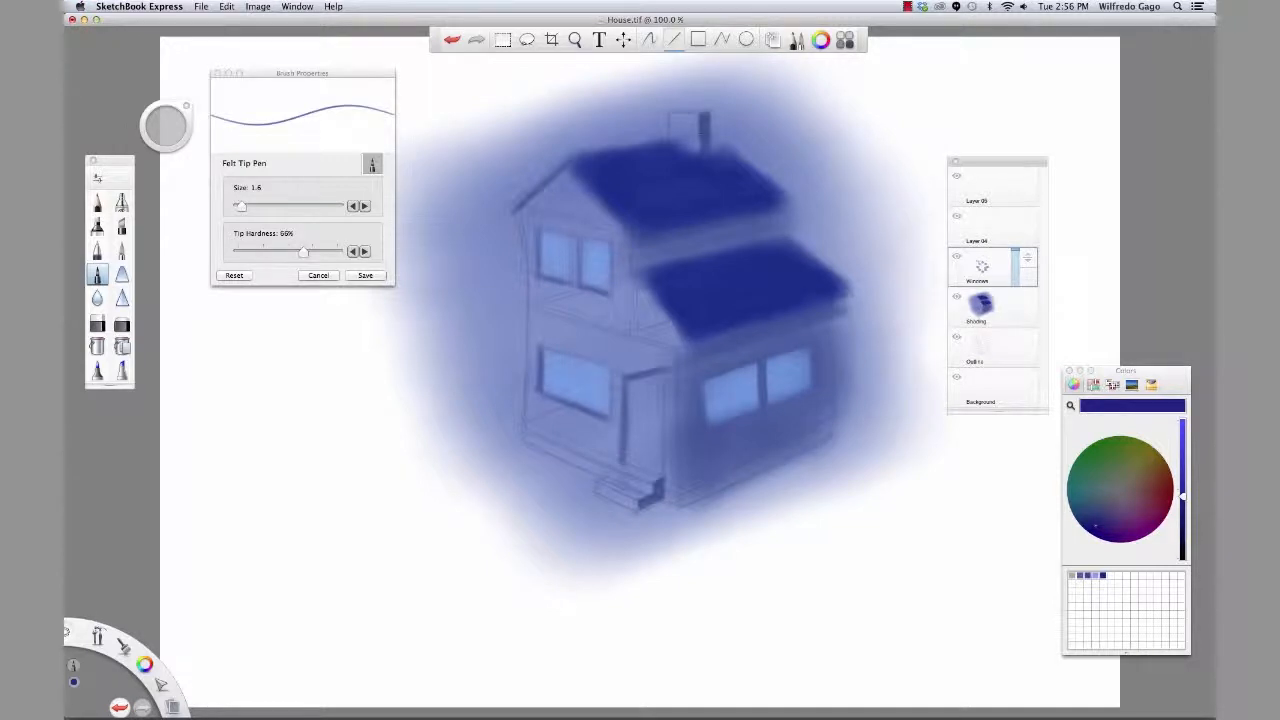
click(649, 39)
click(983, 300)
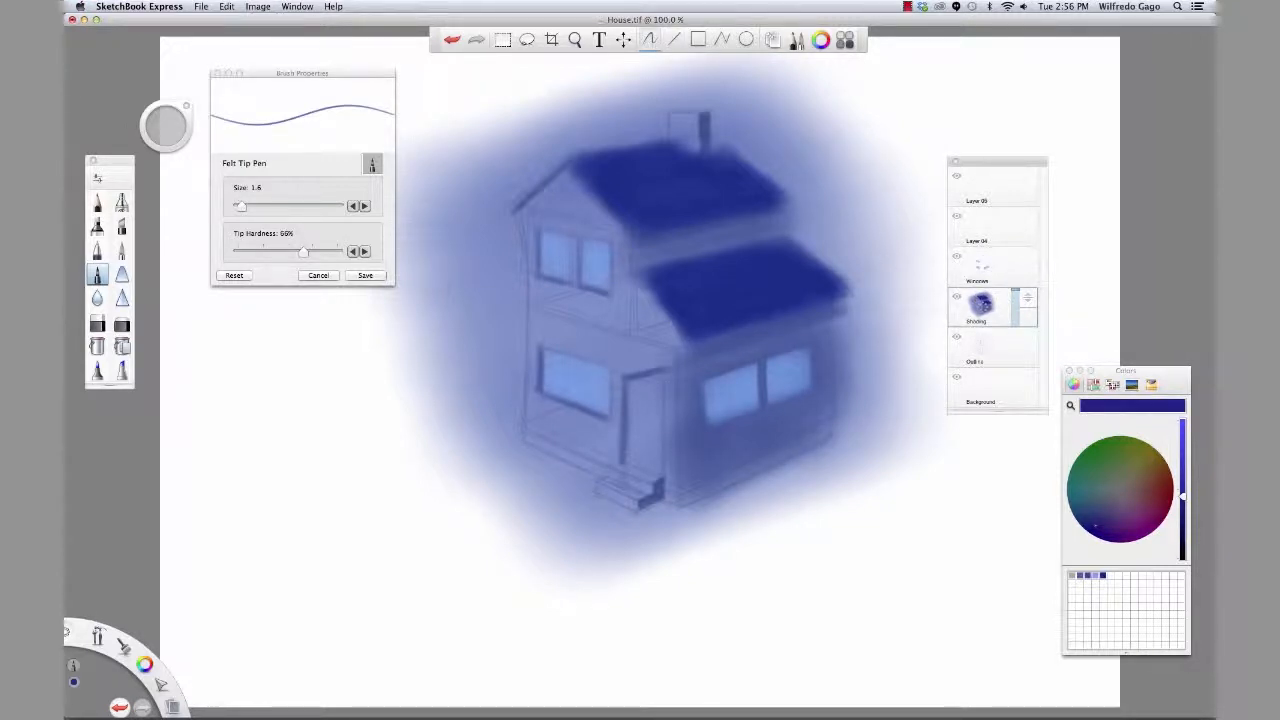
click(121, 203)
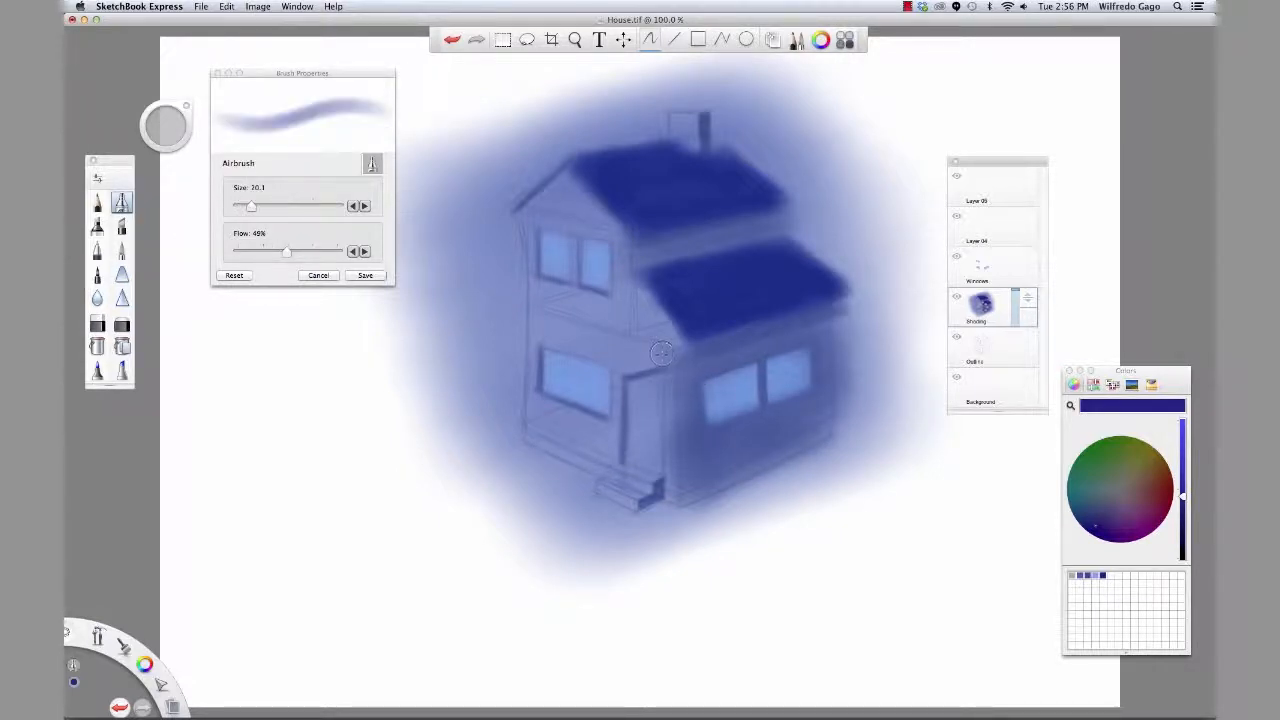
Outline the upper roof on the Windows layer with straight dark blue Felt Tip Pen lines at size 1.6
click(995, 270)
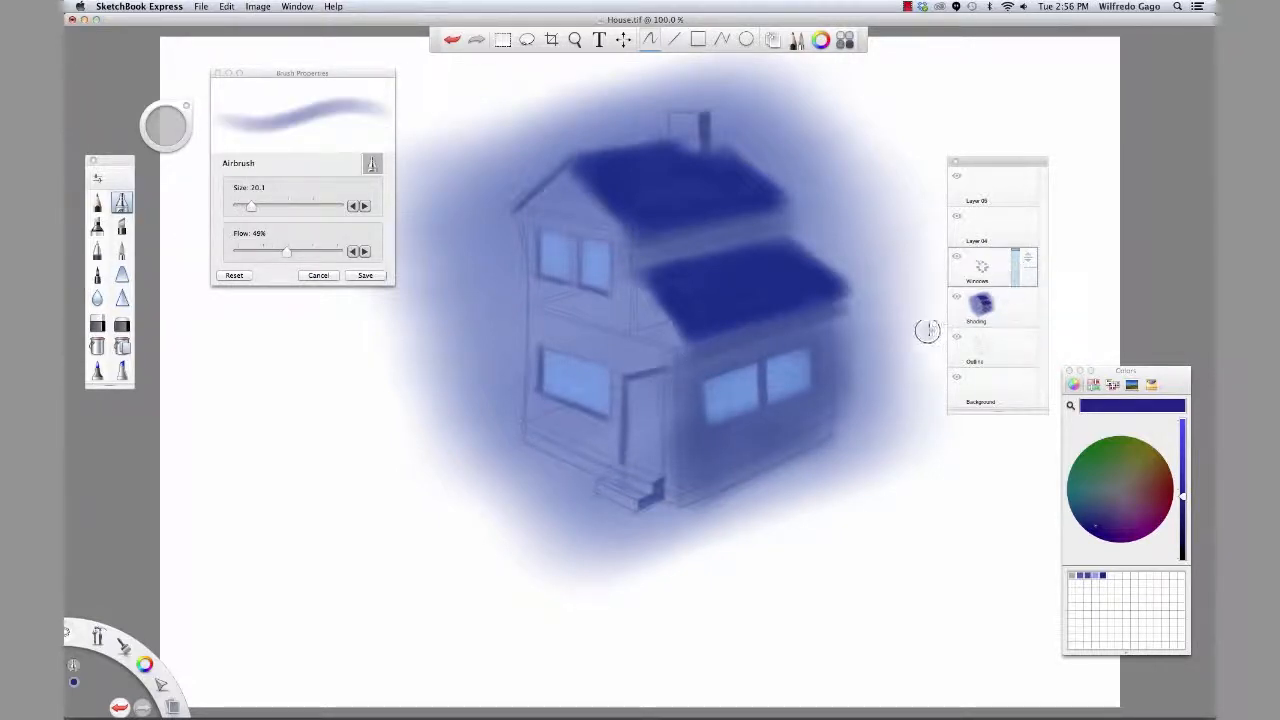
click(673, 40)
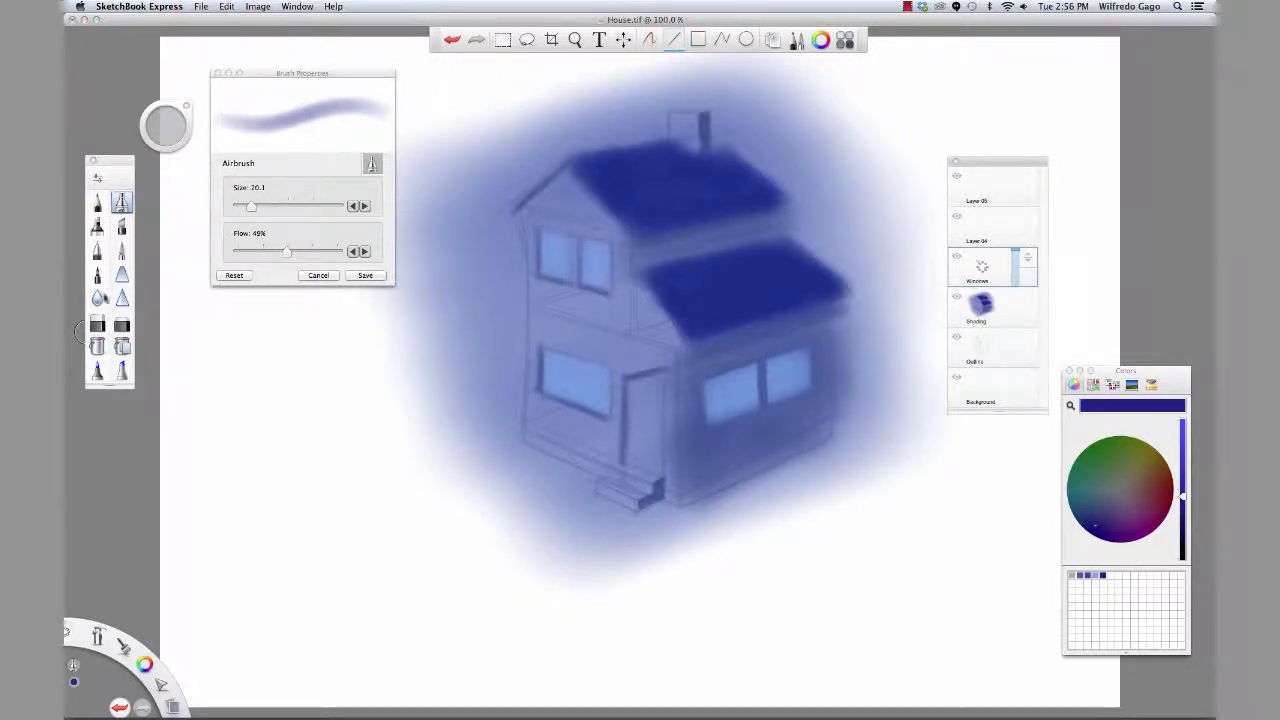
click(97, 273)
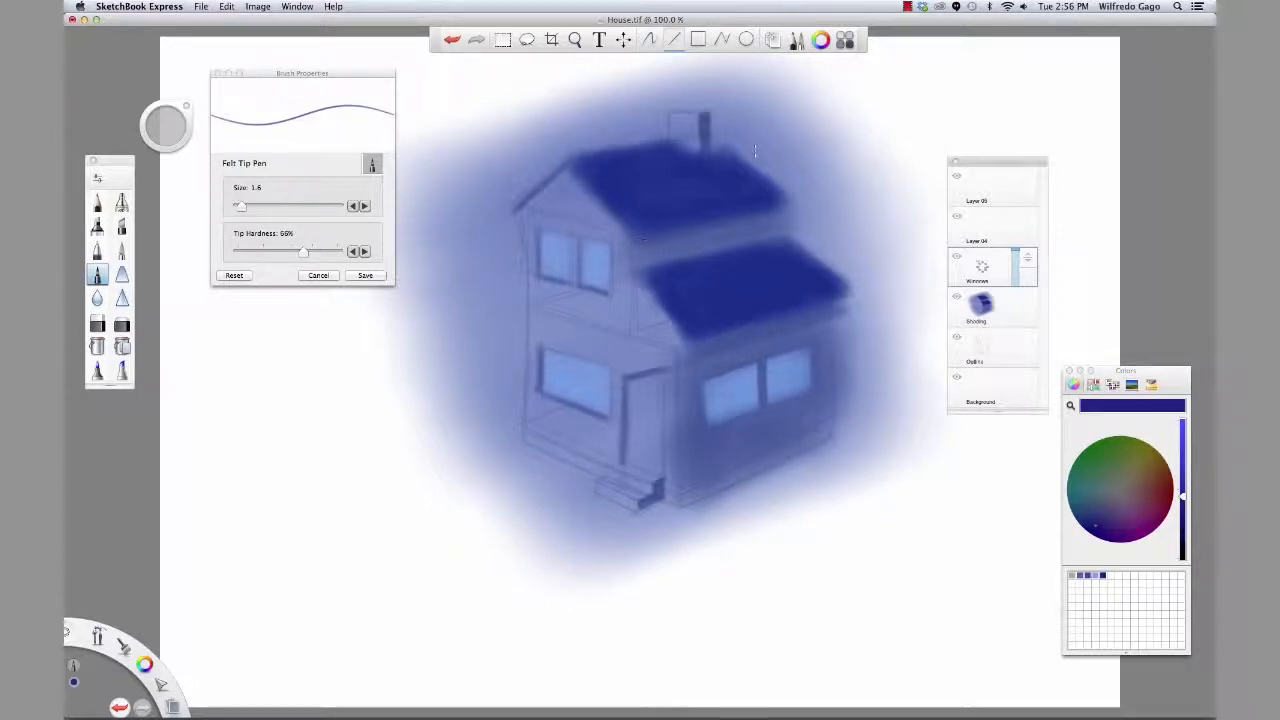
drag(710, 140, 783, 200)
key(super+z)
drag(633, 237, 634, 236)
key(super+z)
drag(571, 157, 674, 134)
Outline the chimney with straight Felt Tip Pen lines in the saved dark blue, undoing stray strokes
drag(710, 110, 710, 109)
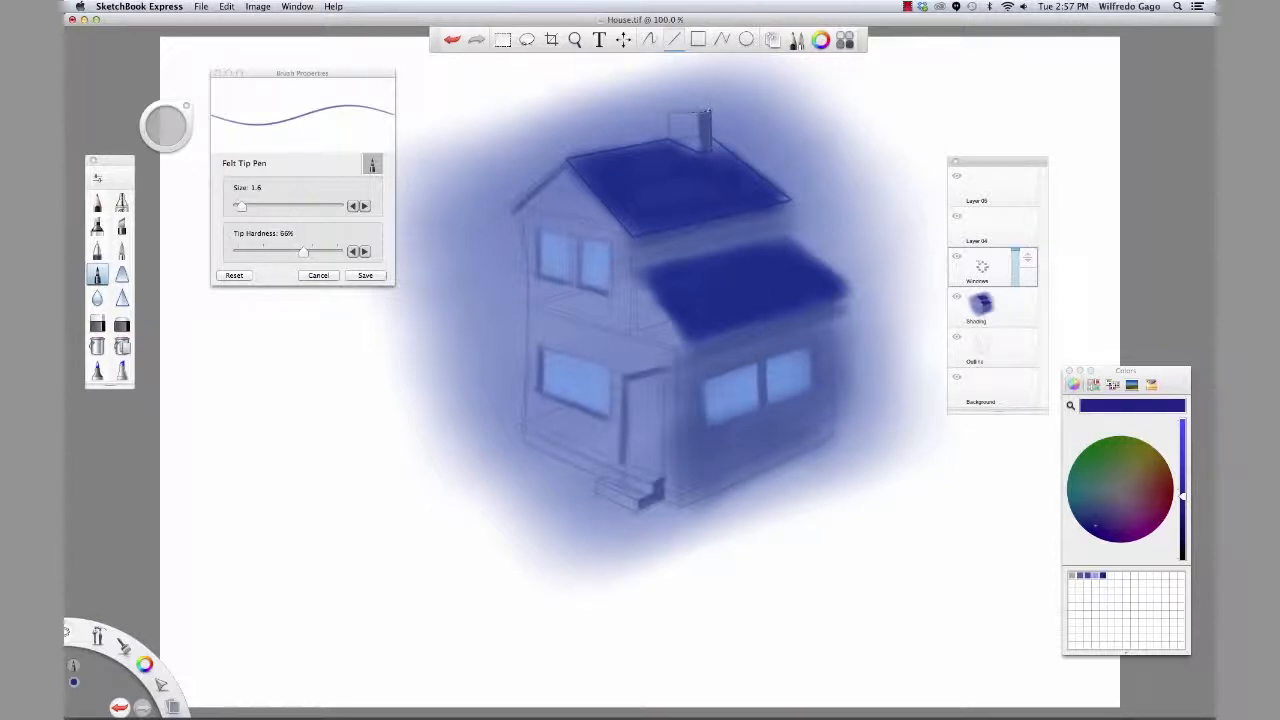
key(ctrl+z)
drag(699, 153, 701, 152)
key(super+z)
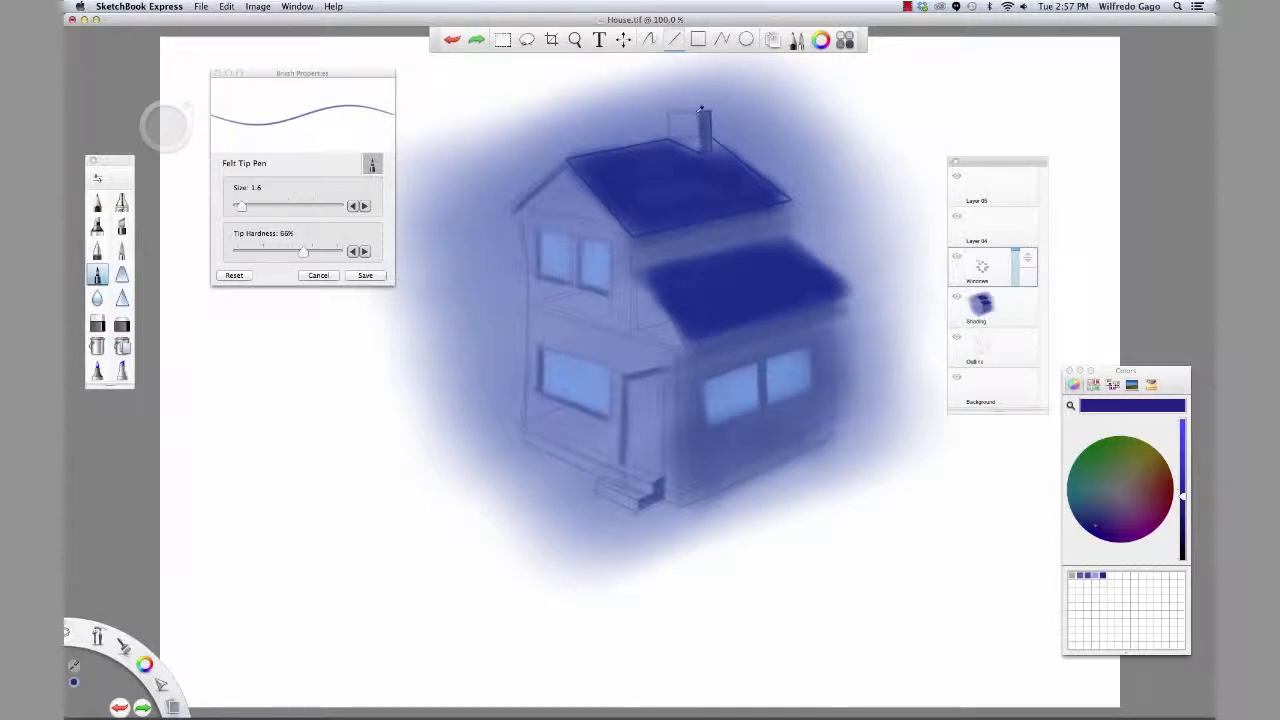
alt+click(696, 146)
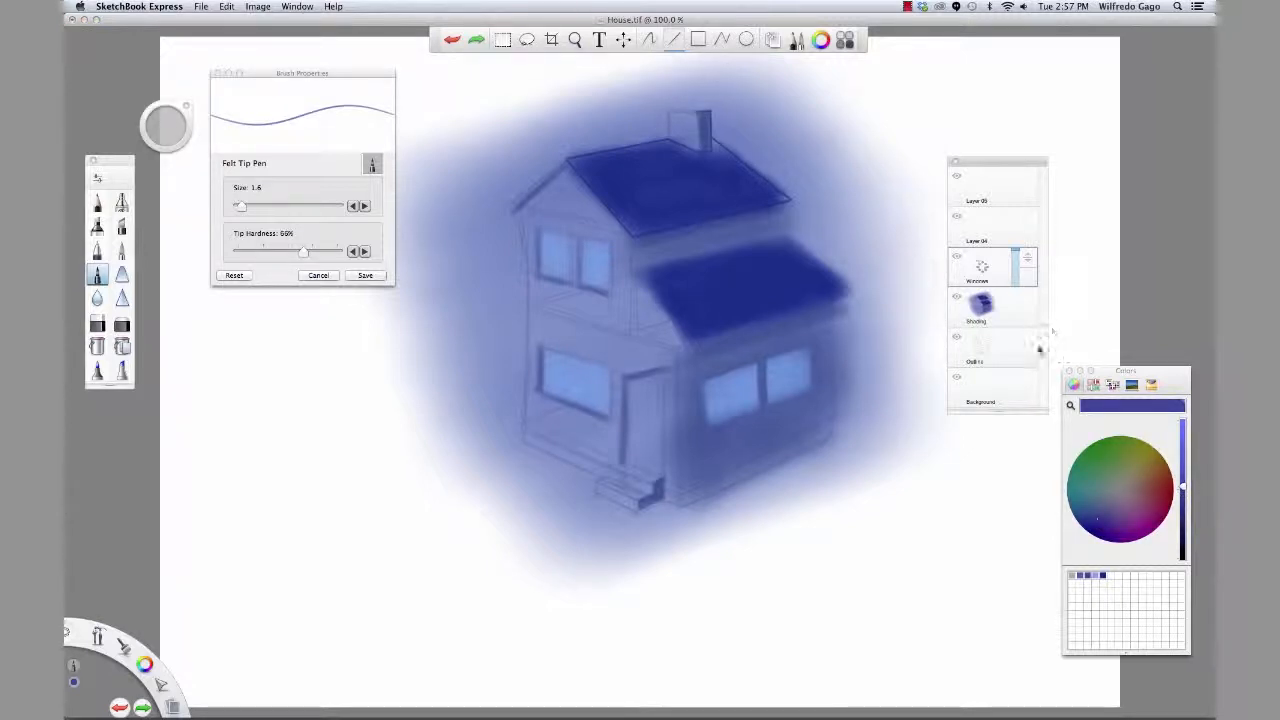
click(1072, 383)
click(1103, 576)
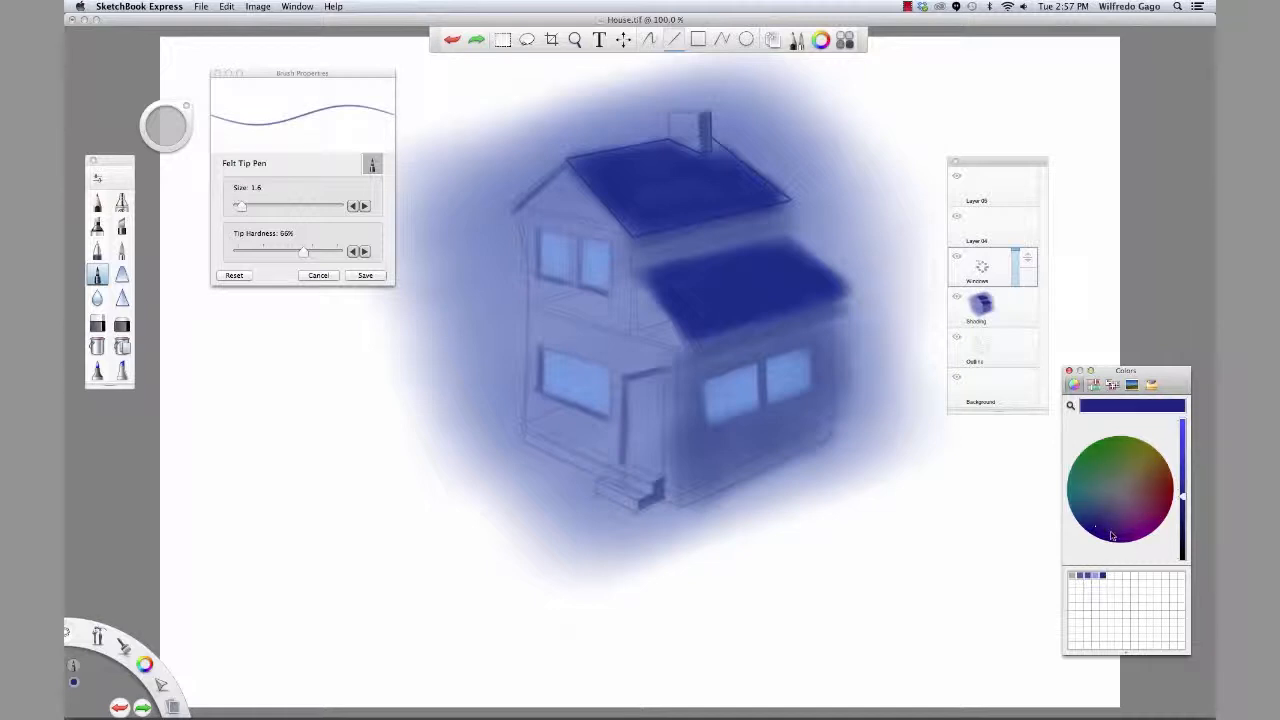
mouse_move(703, 112)
mouse_down()
mouse_move(699, 158)
mouse_move(697, 112)
mouse_move(668, 111)
mouse_move(668, 135)
mouse_up()
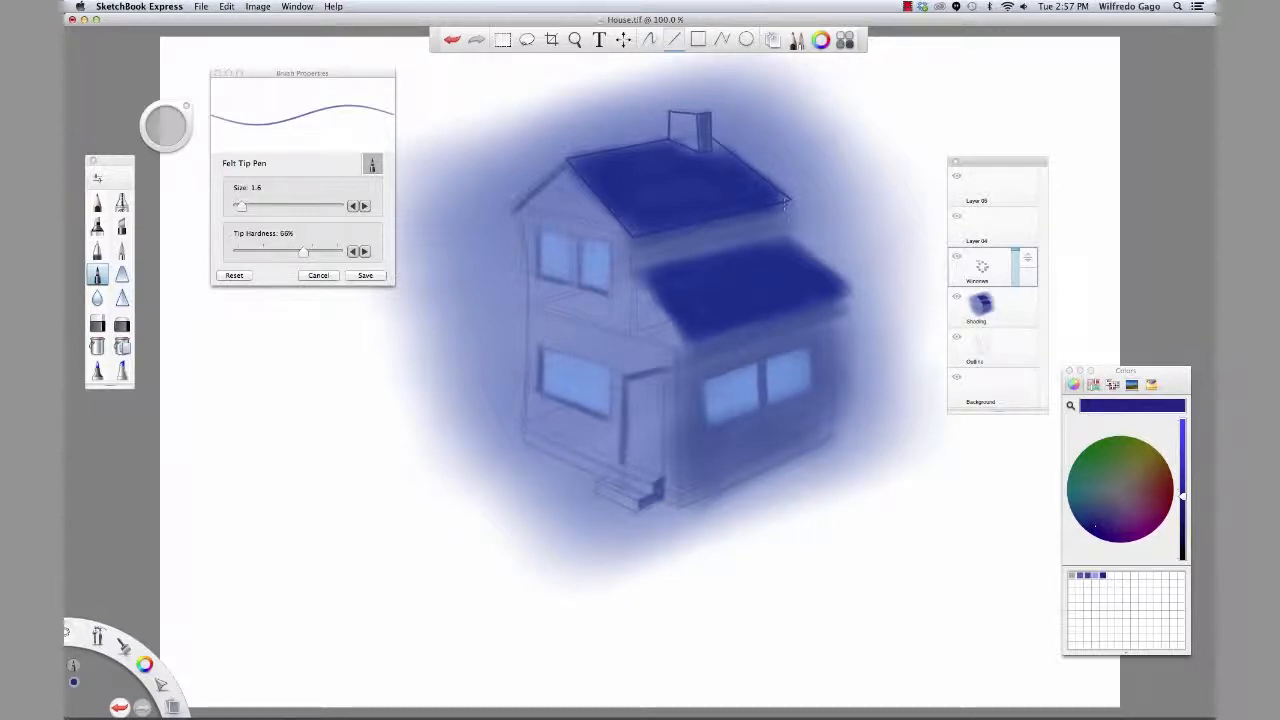
Outline the narrow upper side wall, the lower roof and the lower right wall with straight dark blue lines
drag(786, 203, 784, 238)
mouse_move(636, 268)
mouse_down()
mouse_move(685, 350)
mouse_move(846, 293)
mouse_move(784, 236)
mouse_up()
drag(784, 236, 637, 268)
mouse_move(829, 304)
mouse_down()
mouse_move(830, 436)
mouse_move(681, 508)
mouse_up()
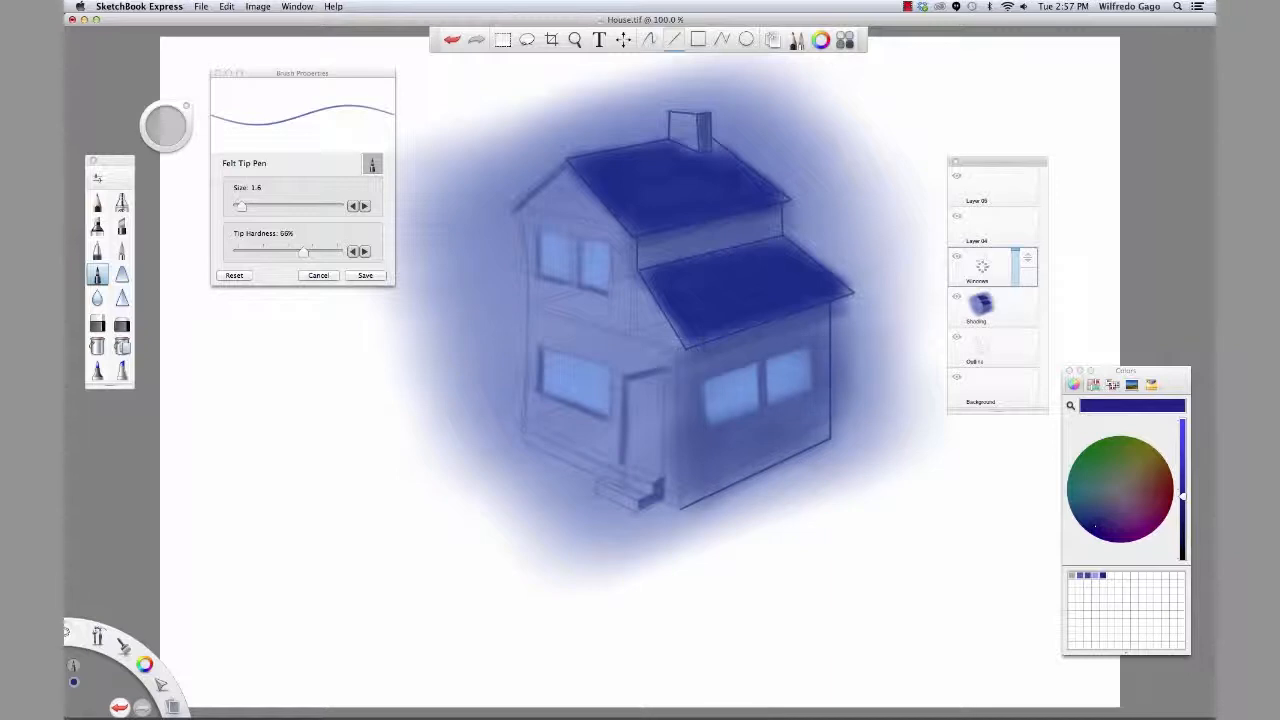
drag(676, 344, 680, 507)
Draw straight dark blue outlines for the left wall's base, the entrance steps and the door with its frame
mouse_move(570, 463)
mouse_down()
mouse_move(642, 511)
mouse_move(636, 497)
mouse_move(664, 477)
mouse_up()
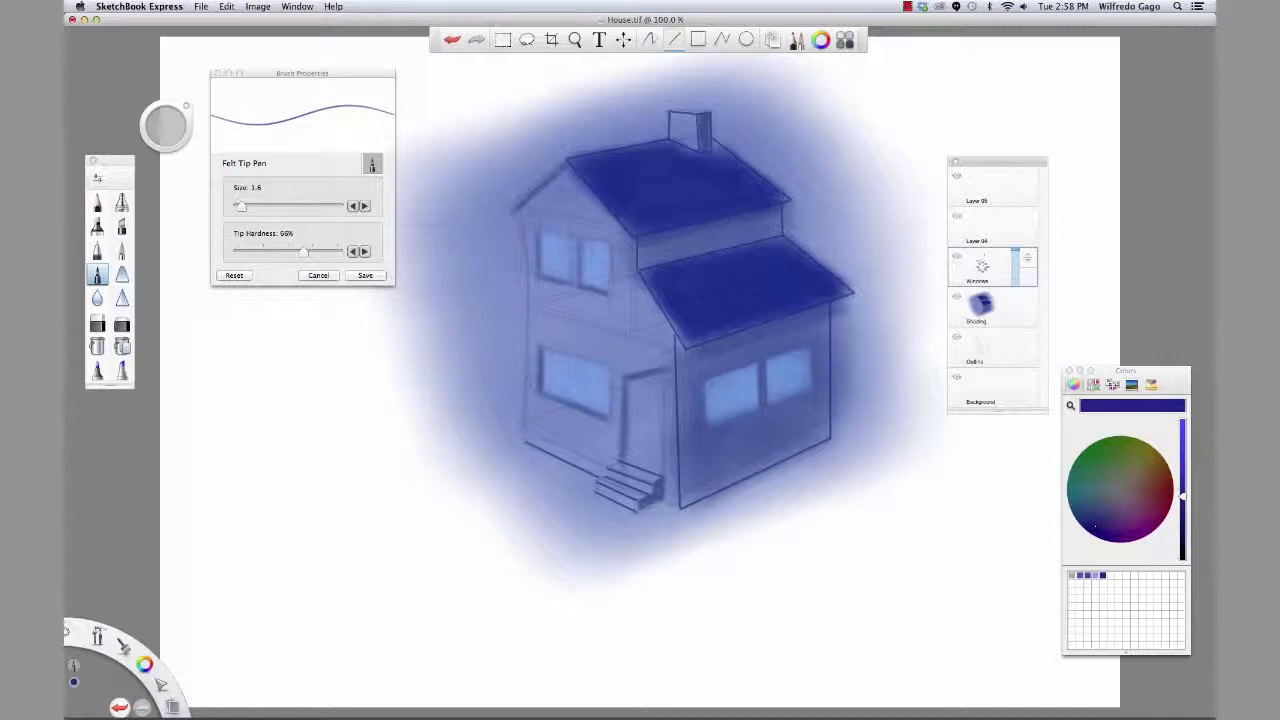
drag(622, 378, 618, 466)
drag(678, 361, 666, 366)
drag(668, 368, 664, 486)
drag(626, 379, 621, 463)
drag(668, 366, 624, 380)
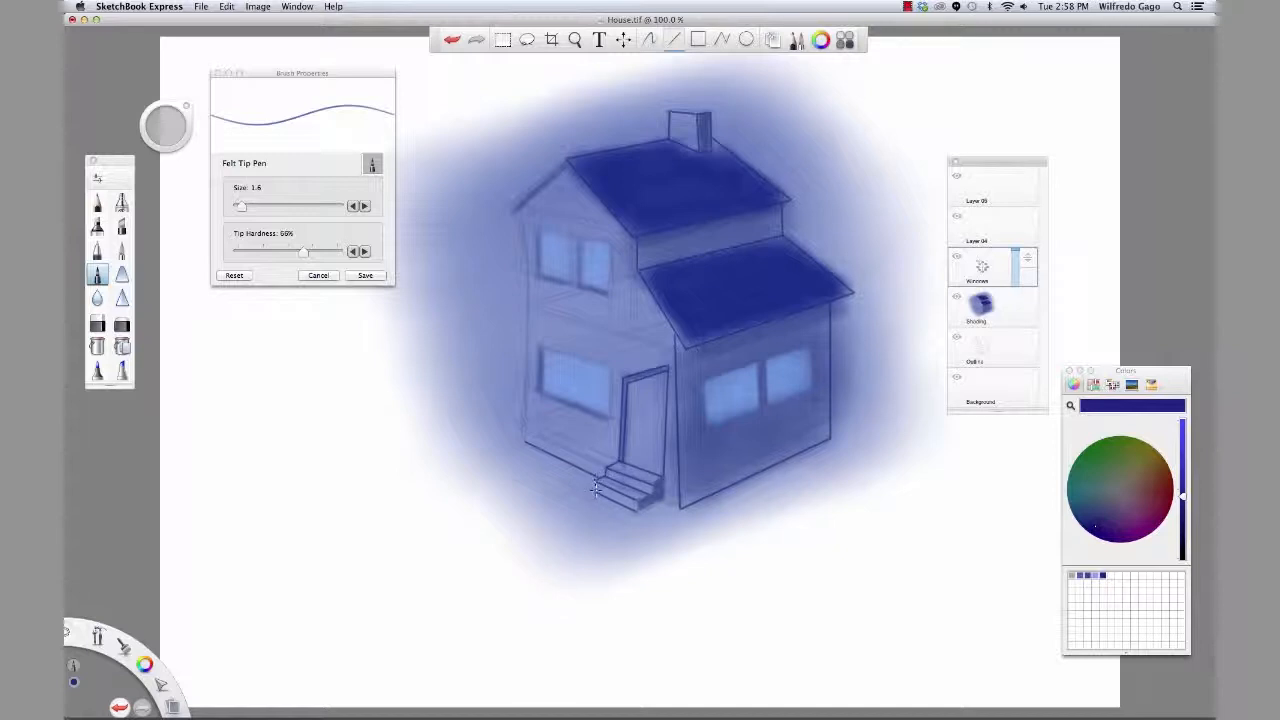
Complete the left side of the entrance steps and outline the left wall's outer edge and the left gable overhang
key(super+z)
click(596, 489)
key(super+z)
drag(525, 206, 525, 440)
drag(567, 162, 527, 196)
key(super+z)
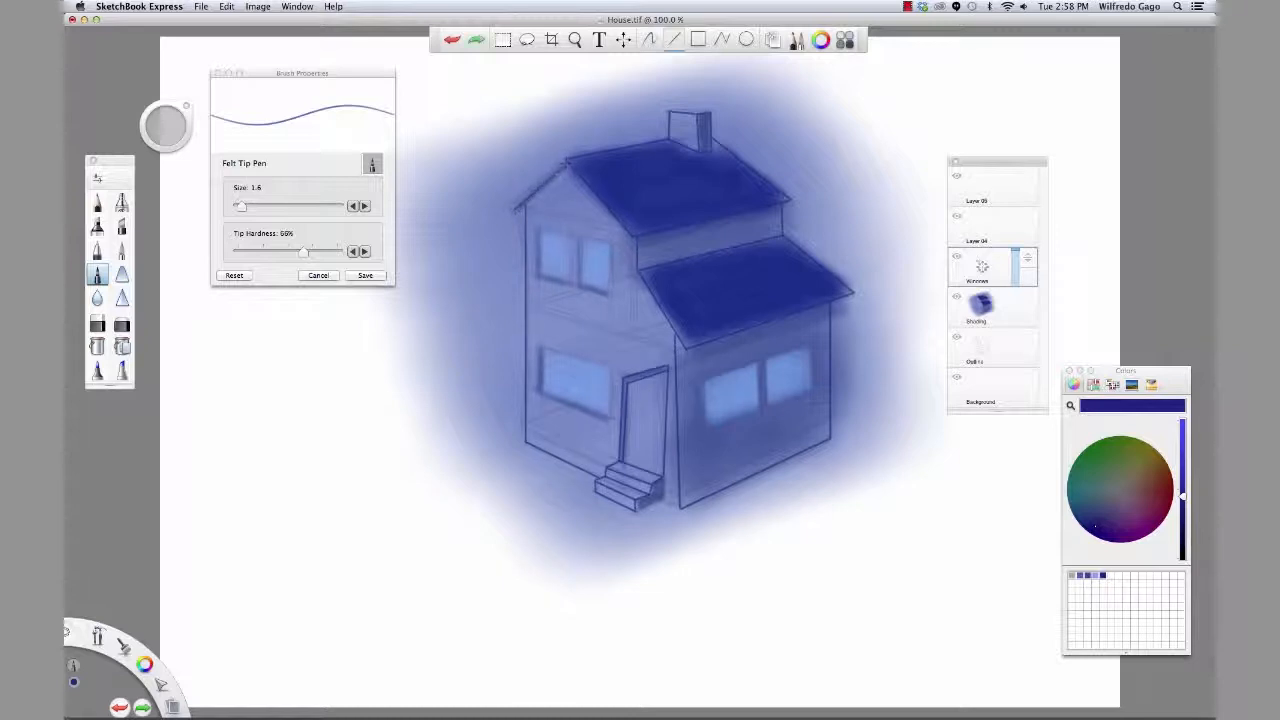
click(512, 205)
click(566, 157)
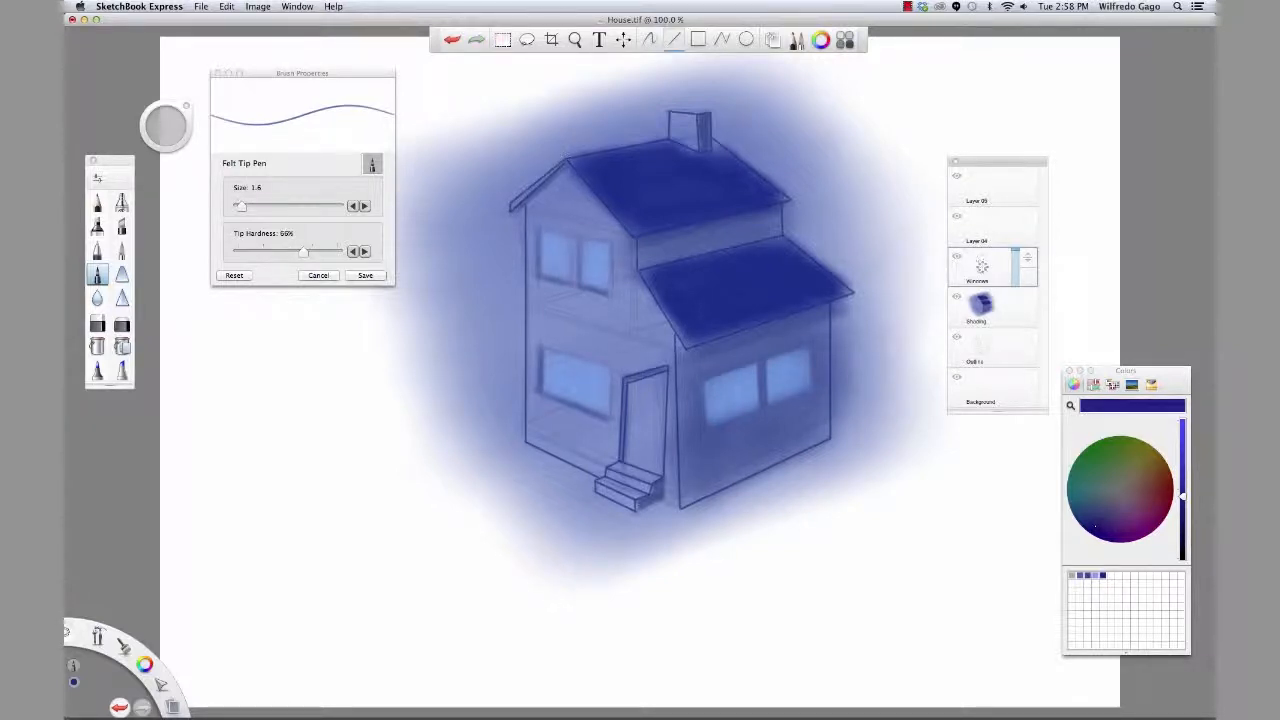
Add parallel dark blue lines along the gable slopes and lower eaves of both roofs to give them thickness
click(628, 240)
key(super+z)
key(super+shift+z)
key(super+z)
mouse_move(570, 166)
mouse_down()
mouse_move(628, 243)
mouse_move(790, 204)
mouse_up()
mouse_move(660, 298)
mouse_down()
mouse_move(682, 350)
mouse_move(855, 297)
mouse_up()
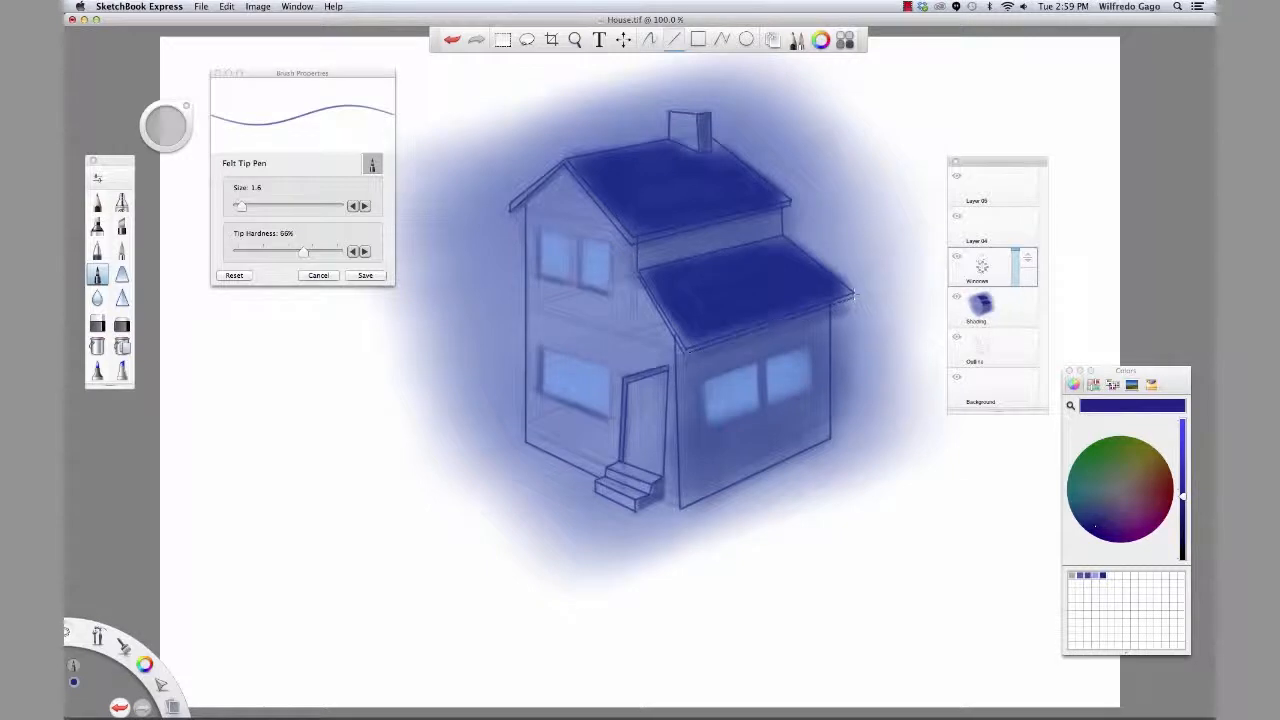
Outline both lit windows on the lower right wall with straight dark blue lines
drag(707, 383, 703, 420)
drag(707, 425, 767, 405)
click(704, 378)
click(768, 405)
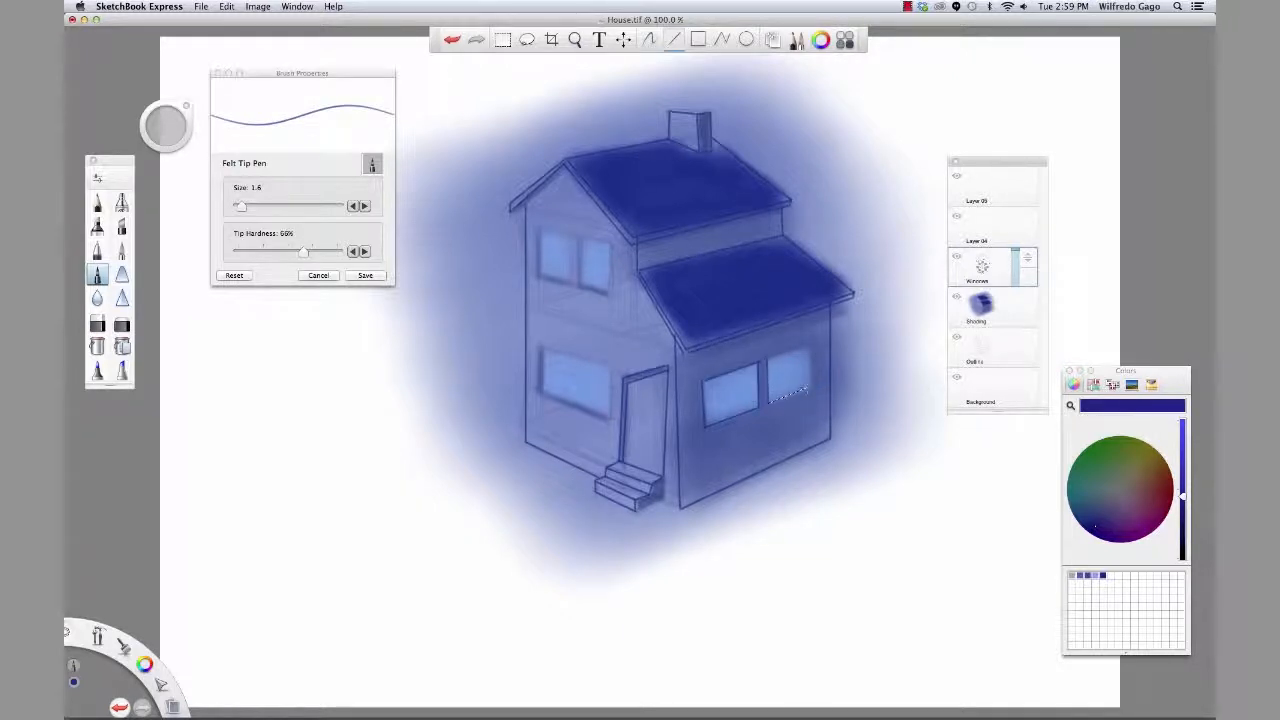
click(812, 388)
click(813, 342)
click(768, 355)
Outline the lower window on the left wall in dark blue and add inner frame lines to give it depth
click(540, 348)
click(610, 420)
click(540, 393)
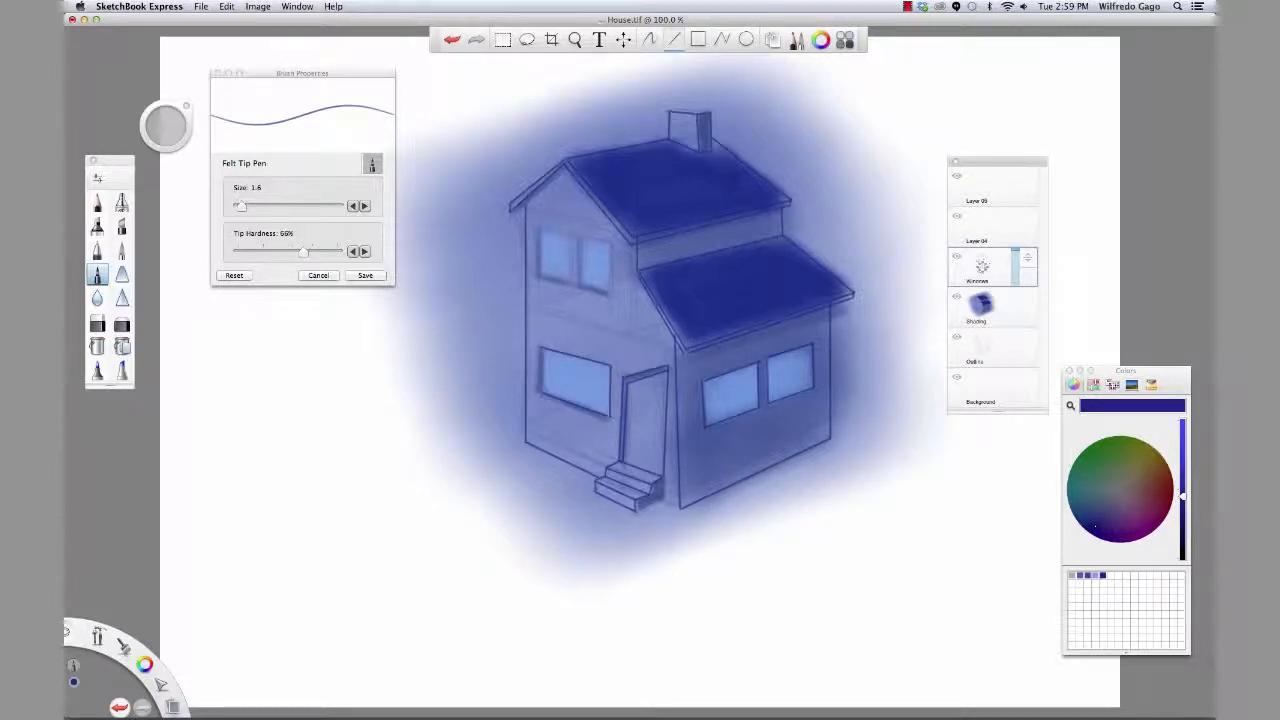
click(539, 350)
click(540, 395)
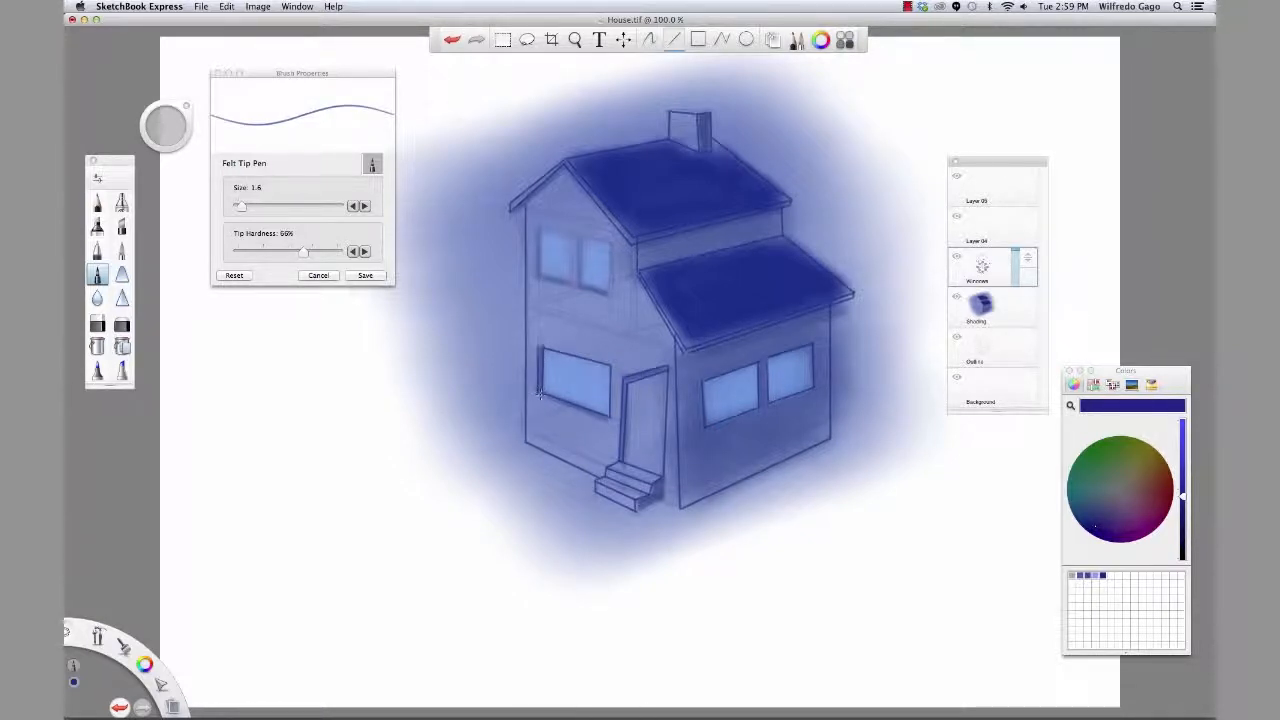
click(607, 419)
key(super+z)
key(super+shift+z)
Outline the left upper-floor window and the bottom edge of its neighbour with straight dark blue lines
drag(538, 272, 606, 292)
key(super+z)
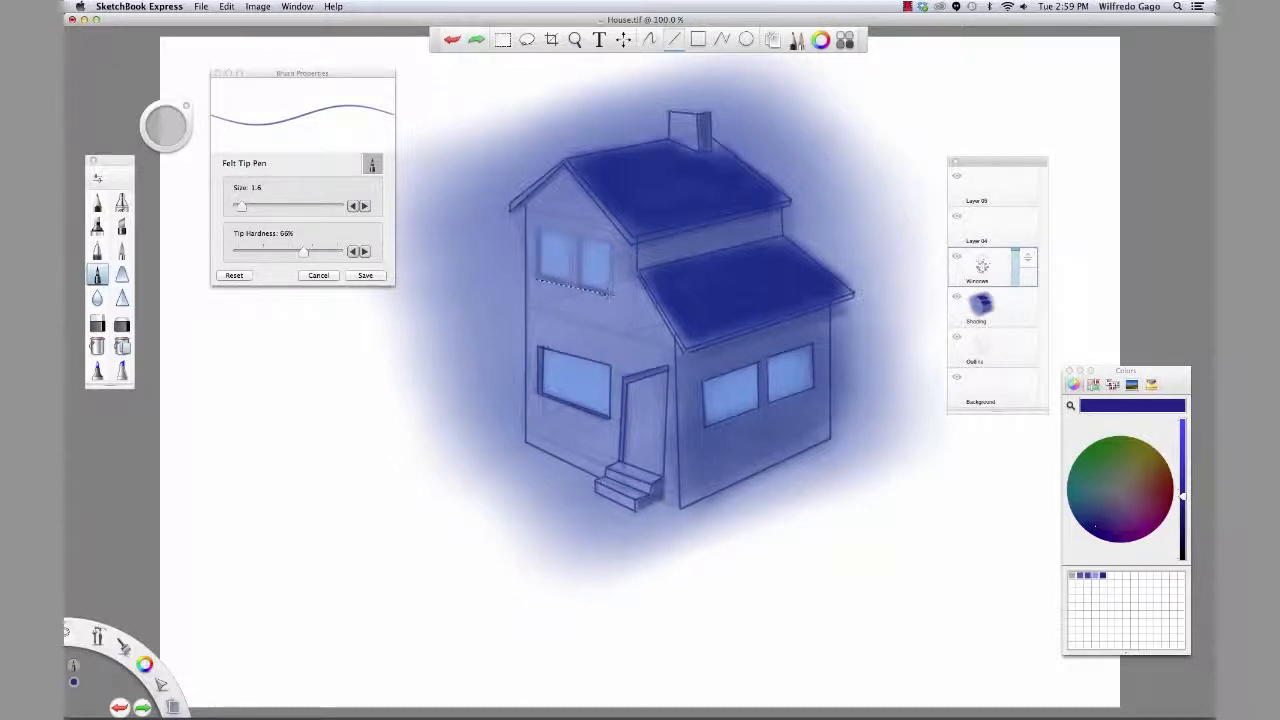
key(super+z)
key(super+z)
drag(570, 285, 535, 283)
click(537, 273)
drag(545, 273, 612, 293)
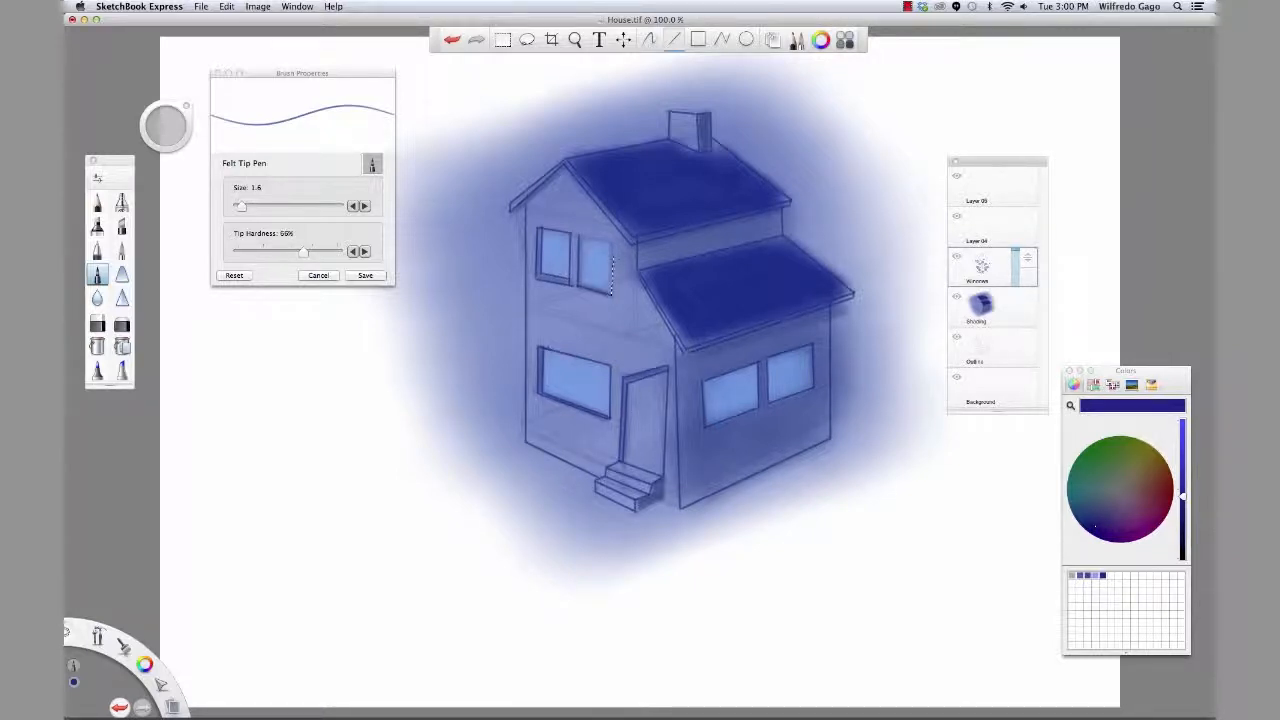
Finish outlining the second upper-floor window and add a dark blue inner frame line along its left side
drag(615, 238, 614, 237)
key(super+z)
drag(616, 237, 612, 238)
drag(582, 238, 584, 268)
key(super+z)
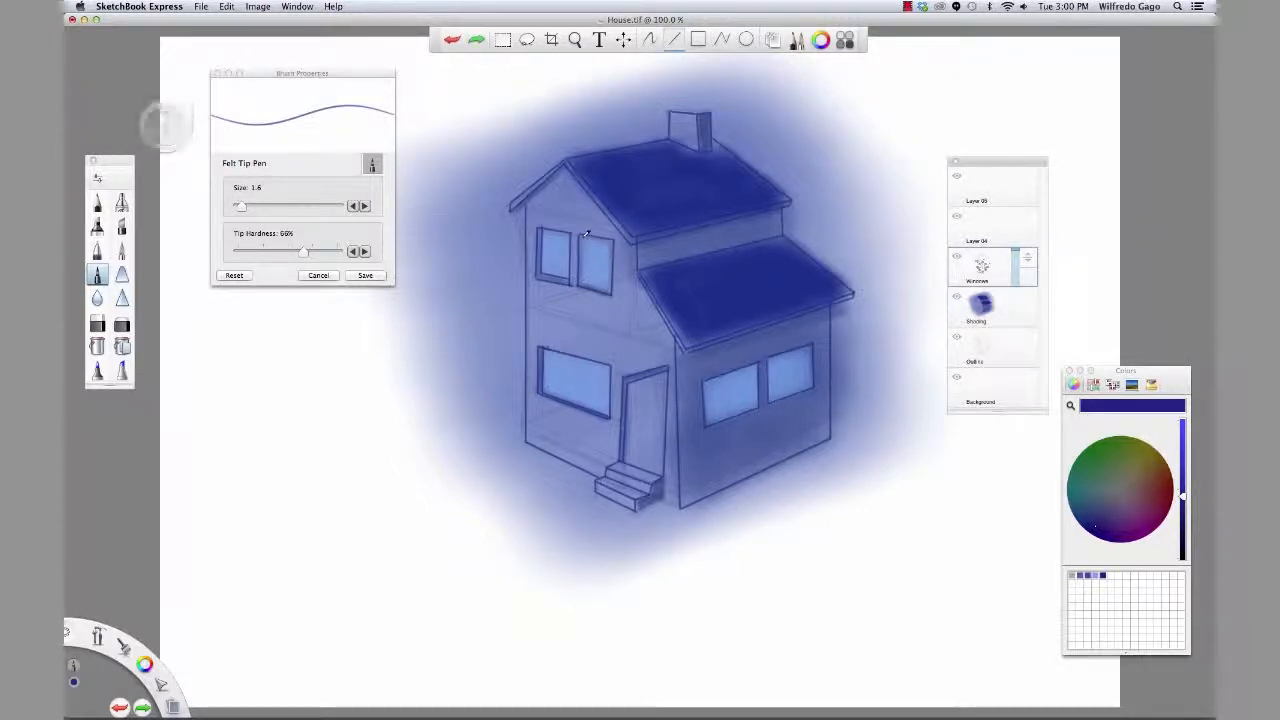
alt+click(586, 236)
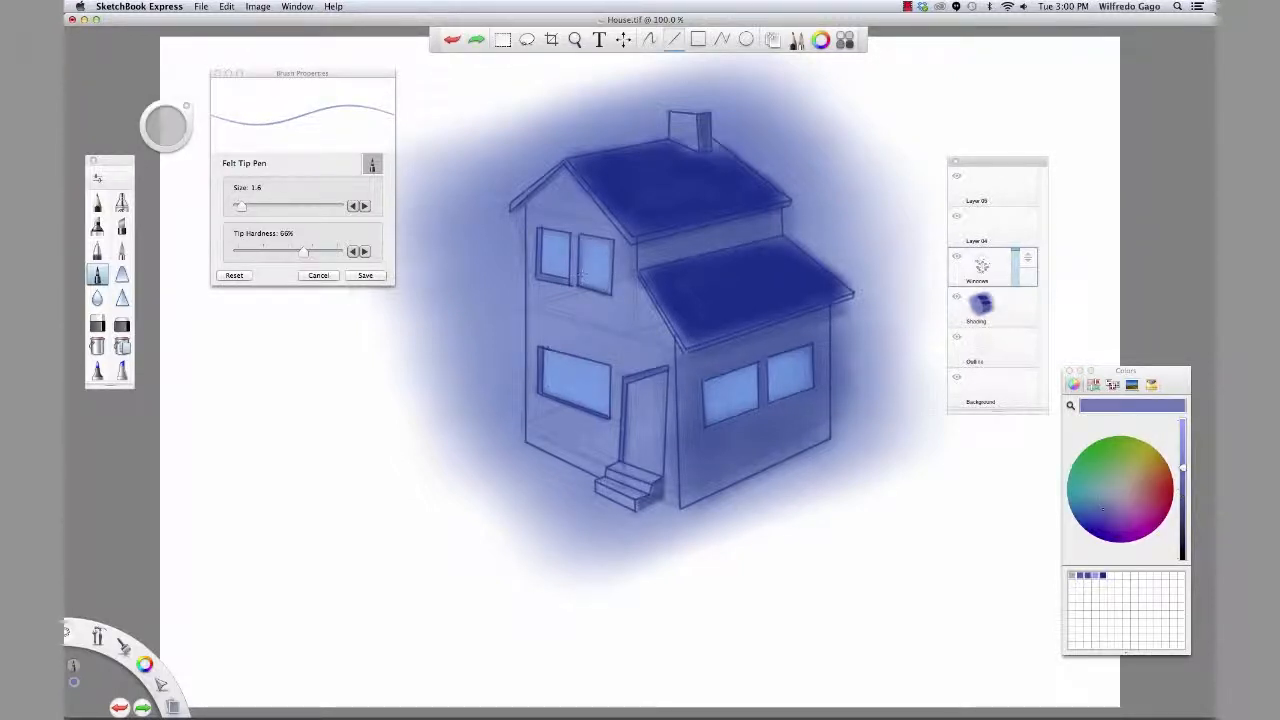
click(1092, 575)
drag(581, 281, 583, 283)
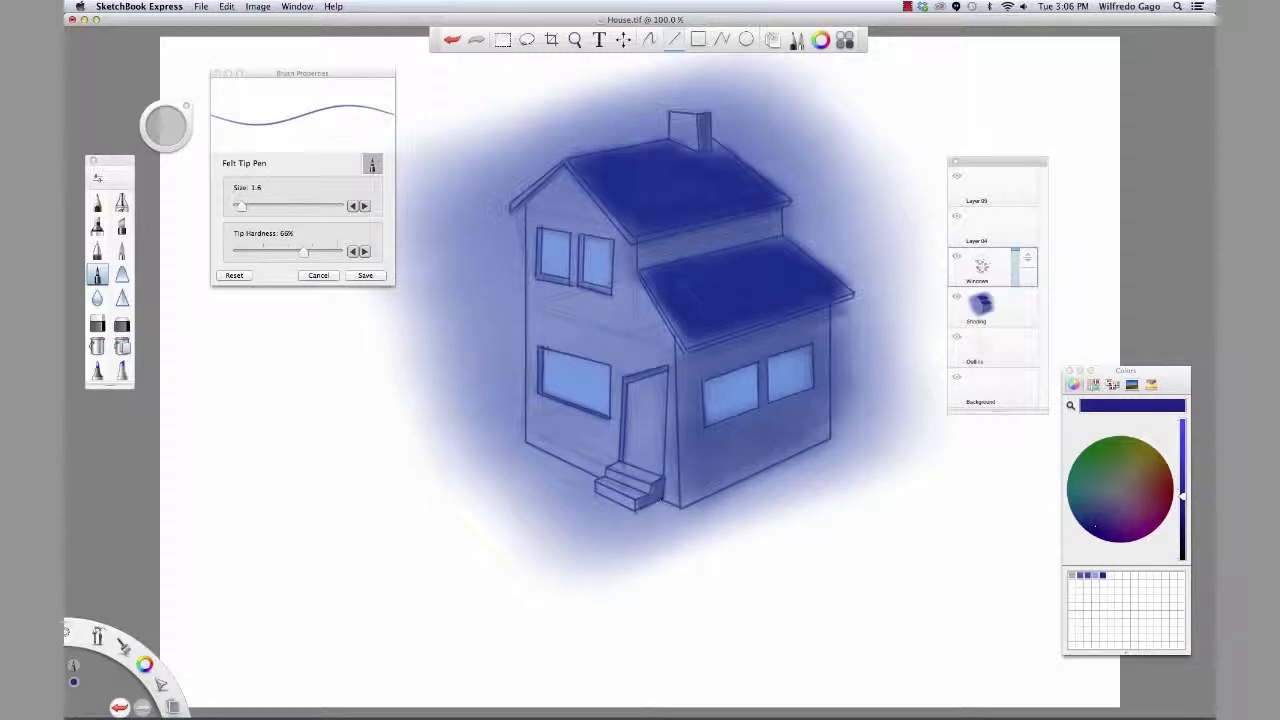
Set the Felt Tip Pen size to 7.8 and draw crossing window bars on the right wall's windows and the lower left window
drag(242, 206, 275, 207)
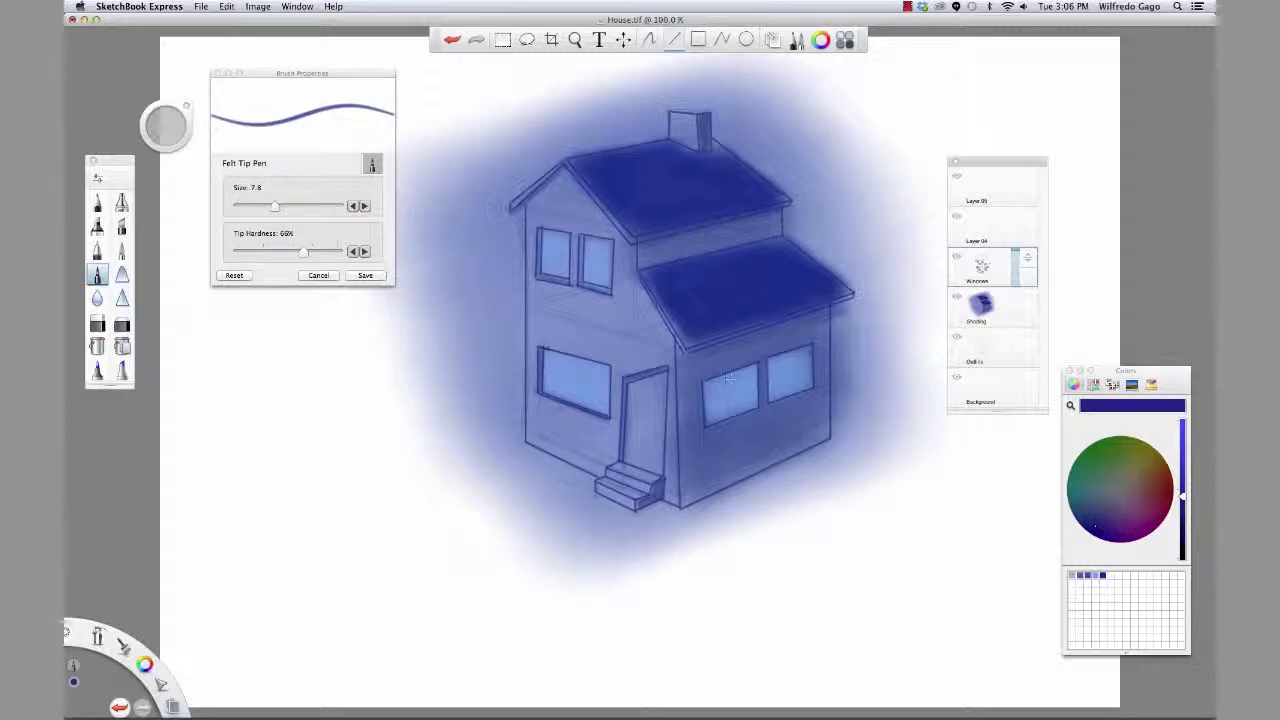
drag(728, 376, 733, 417)
key(super+z)
mouse_move(735, 371)
mouse_down()
mouse_move(733, 420)
mouse_move(758, 388)
mouse_move(811, 369)
mouse_move(792, 396)
mouse_up()
drag(570, 398, 606, 386)
Draw horizontal and vertical dark blue bars across the two upper-floor windows
drag(574, 253, 613, 263)
key(super+z)
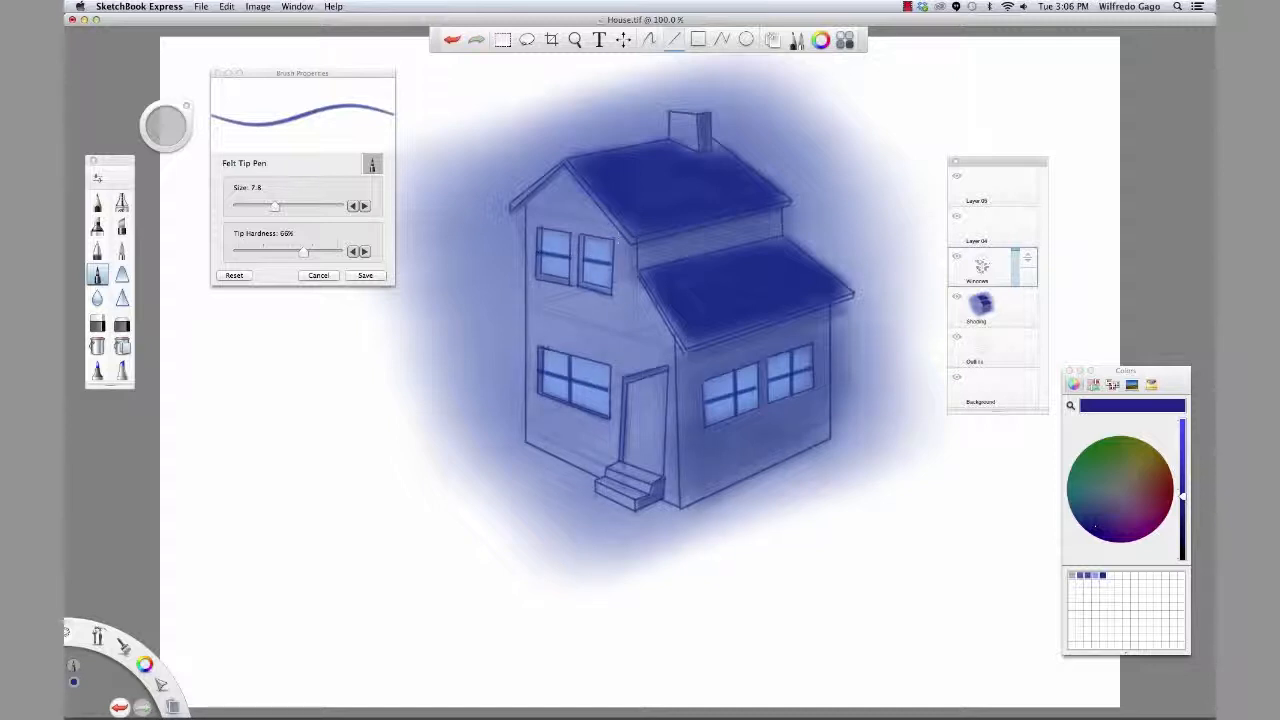
drag(554, 284, 596, 288)
key(super+z)
click(596, 290)
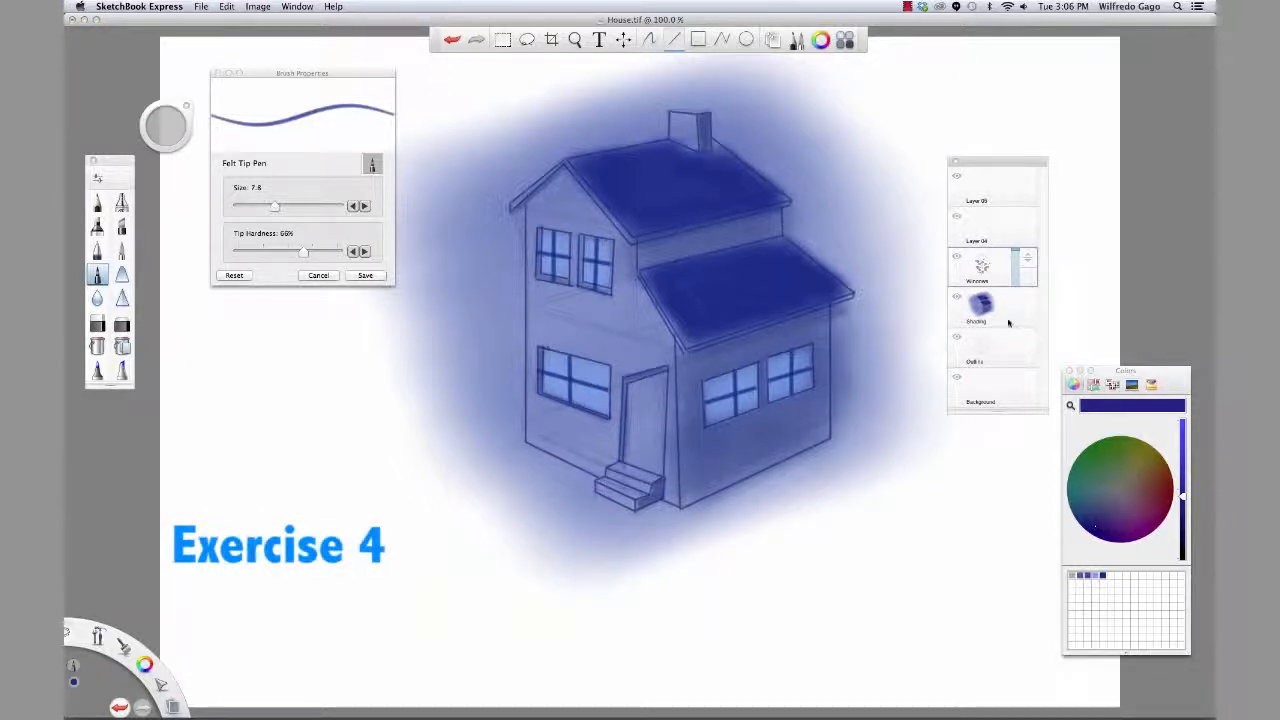
Make the Shading layer active, choose white and set the Hard Eraser to size 33.7
click(980, 305)
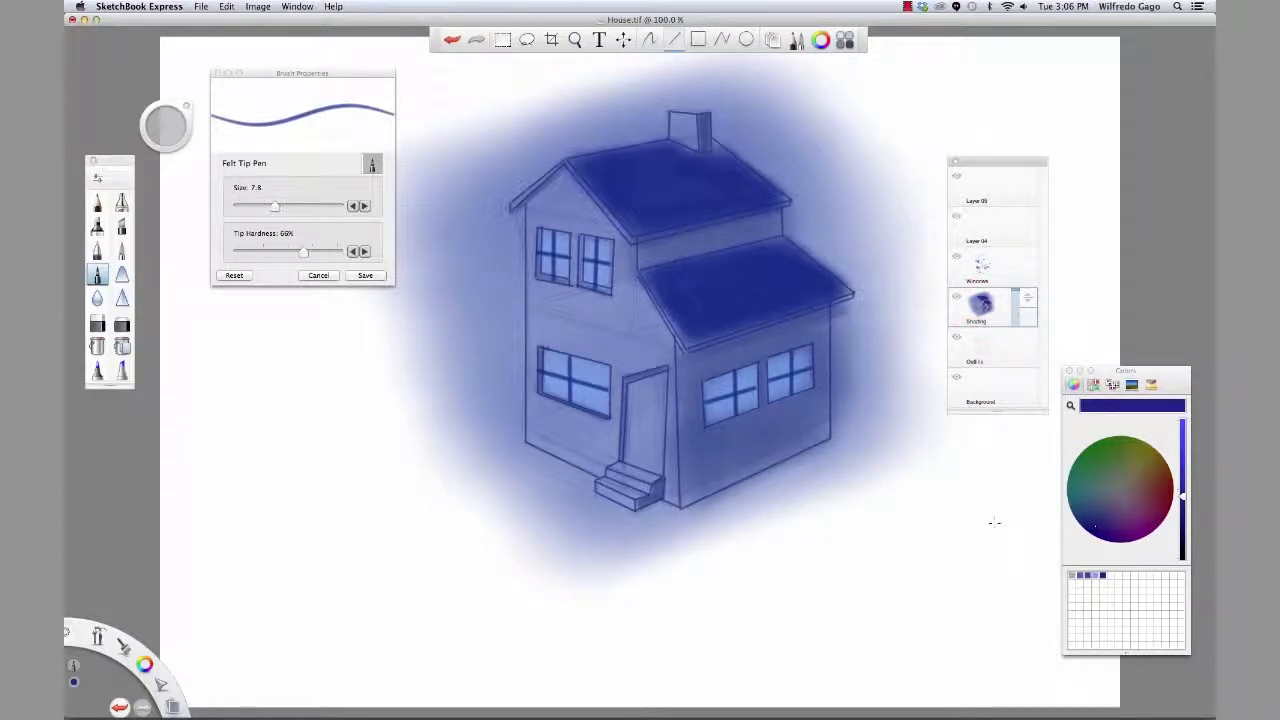
click(1112, 580)
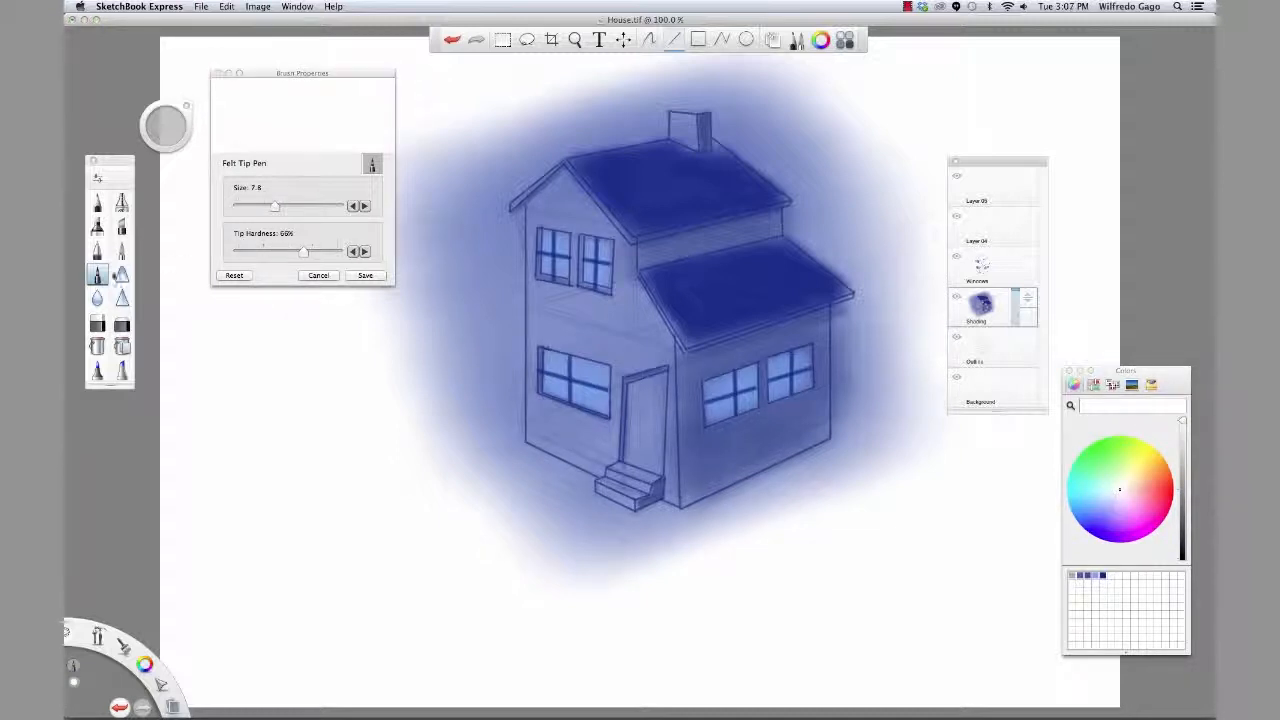
click(97, 323)
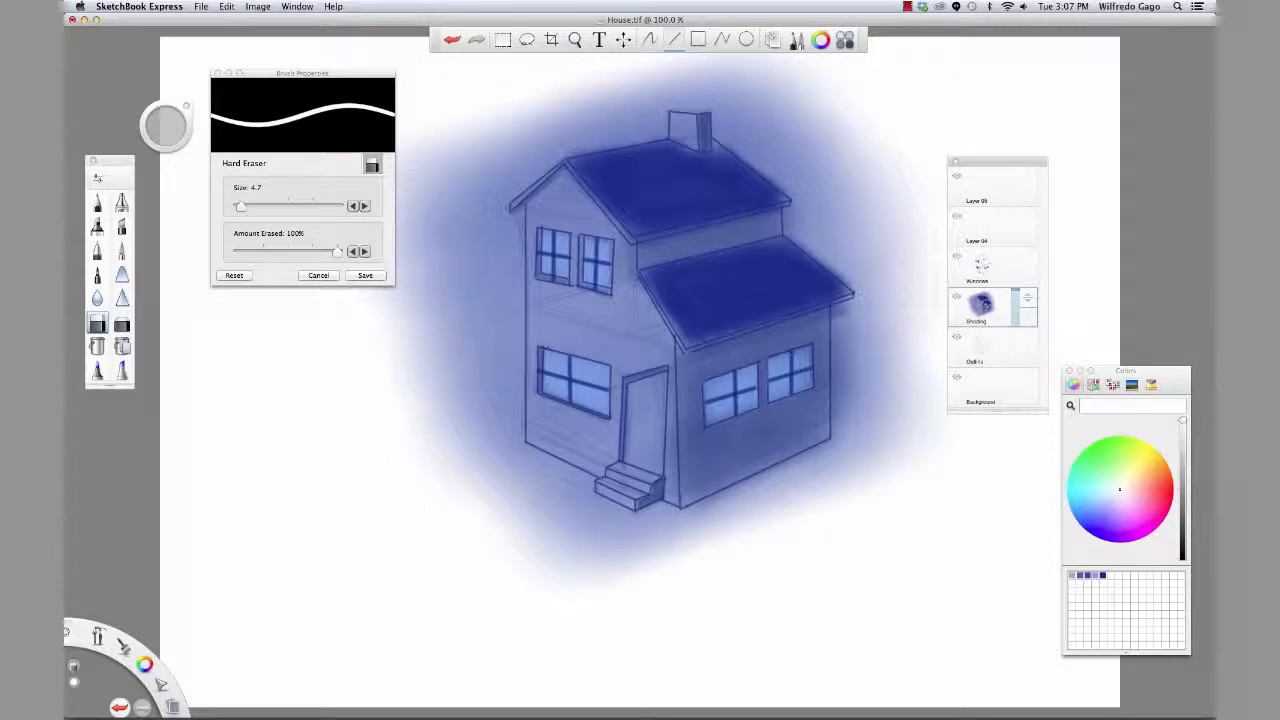
drag(240, 206, 263, 206)
Undo a trial straight eraser stroke above the roof and switch to freehand strokes
drag(562, 120, 640, 98)
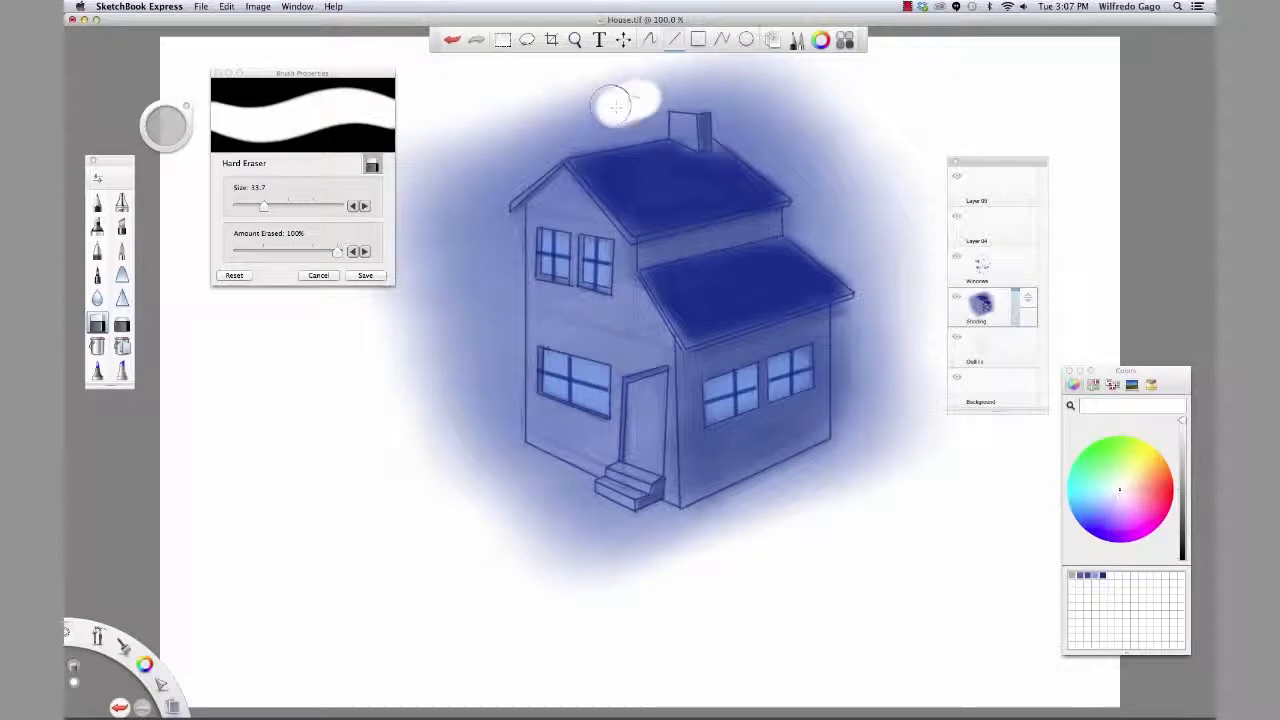
key(super+z)
click(649, 39)
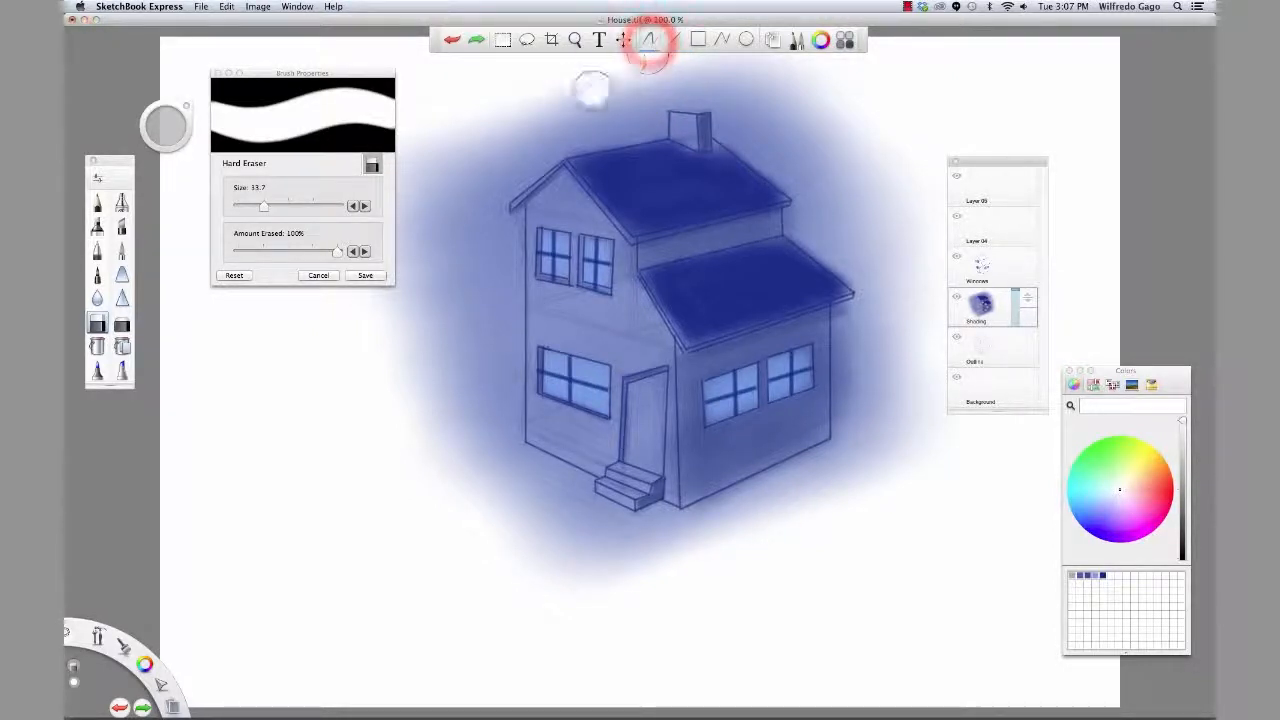
Erase the blue shading outside the house above the upper roof, left of the chimney and beside the left gable
click(615, 97)
mouse_move(615, 97)
mouse_down()
mouse_move(645, 122)
mouse_move(517, 150)
mouse_move(625, 101)
mouse_move(581, 118)
mouse_move(595, 105)
mouse_move(536, 156)
mouse_move(657, 127)
mouse_move(665, 97)
mouse_move(655, 131)
mouse_move(523, 160)
mouse_move(573, 106)
mouse_move(643, 73)
mouse_up()
key(super+z)
key(super+z)
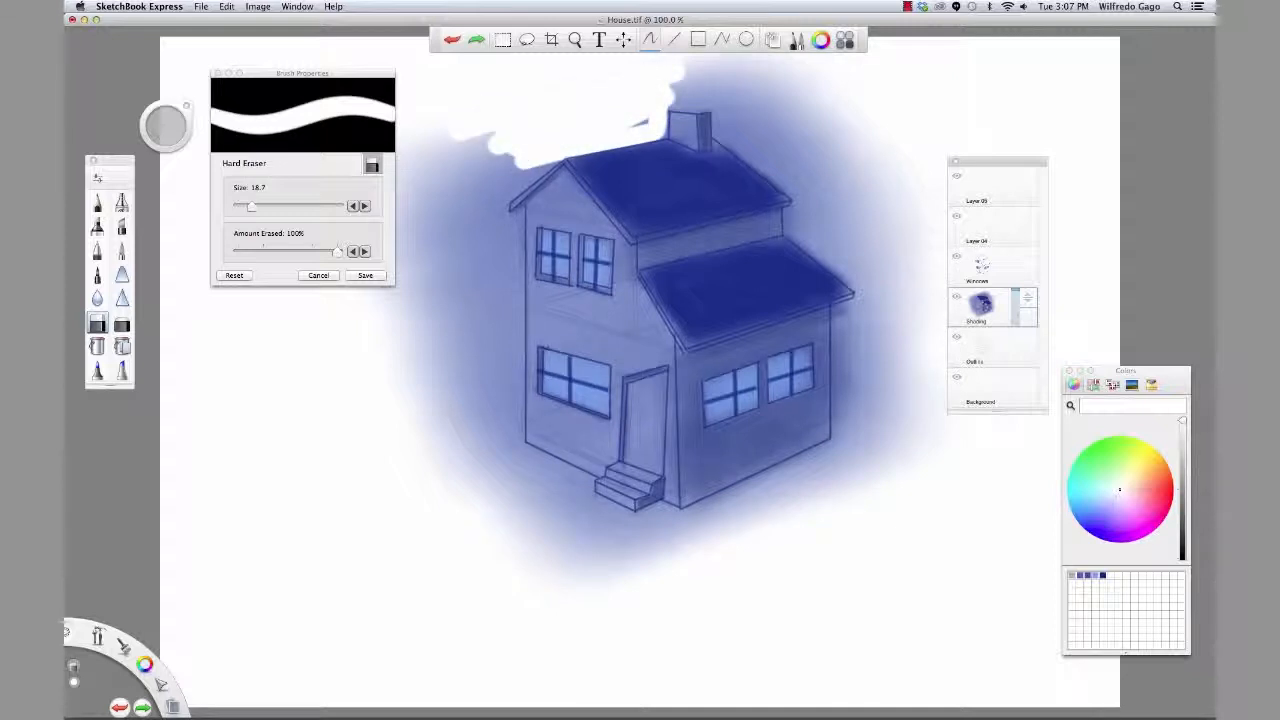
drag(639, 124, 648, 120)
mouse_move(540, 160)
mouse_down()
mouse_move(498, 184)
mouse_move(535, 167)
mouse_move(490, 208)
mouse_move(468, 140)
mouse_move(432, 150)
mouse_move(470, 240)
mouse_move(415, 175)
mouse_move(485, 235)
mouse_move(500, 238)
mouse_move(512, 215)
mouse_move(518, 245)
mouse_move(404, 284)
mouse_move(466, 292)
mouse_move(506, 262)
mouse_move(500, 250)
mouse_move(464, 284)
mouse_move(458, 262)
mouse_move(444, 264)
mouse_move(460, 256)
mouse_move(397, 253)
mouse_move(407, 293)
mouse_up()
Set the Hard Eraser to size 15.7 and erase the shading around the chimney and outside the right roof edges
key([)
key([)
key(])
key(])
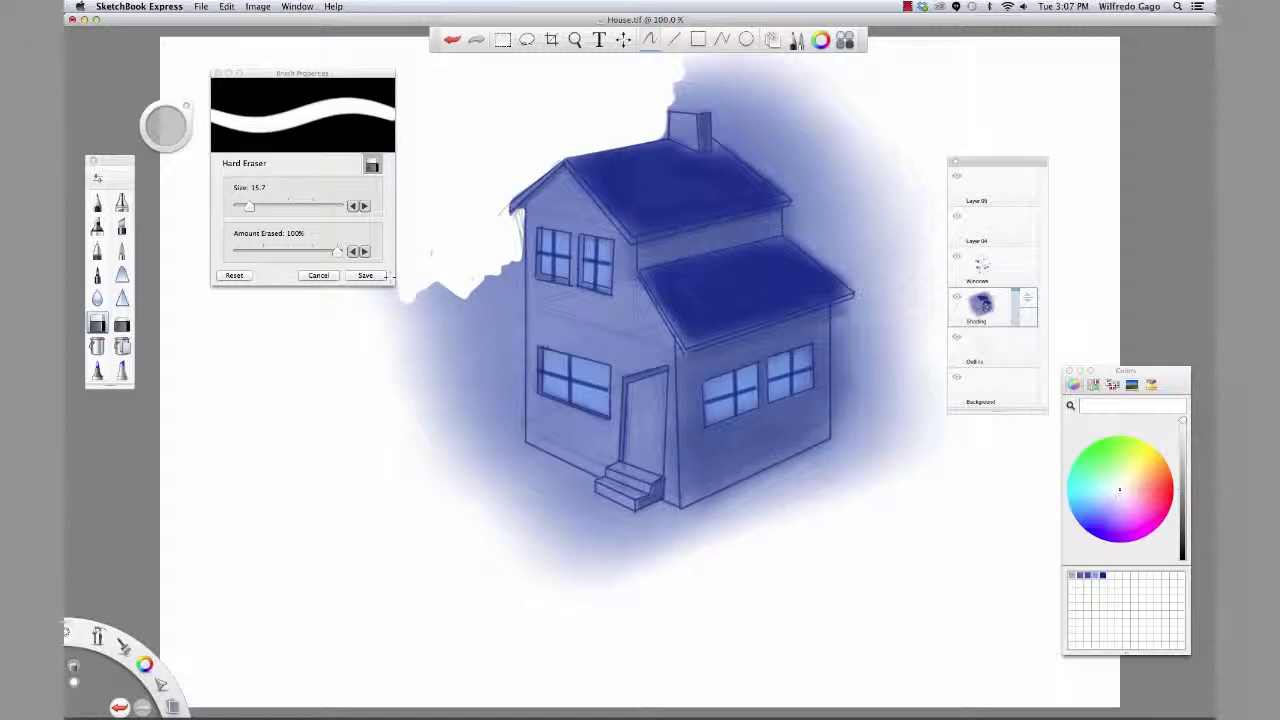
mouse_move(712, 95)
mouse_down()
mouse_move(750, 100)
mouse_move(690, 106)
mouse_move(700, 69)
mouse_move(785, 84)
mouse_move(726, 118)
mouse_move(718, 138)
mouse_move(752, 140)
mouse_move(788, 182)
mouse_move(732, 128)
mouse_move(790, 110)
mouse_move(800, 175)
mouse_move(805, 80)
mouse_move(818, 140)
mouse_move(826, 105)
mouse_move(824, 182)
mouse_move(808, 155)
mouse_move(822, 200)
mouse_move(838, 115)
mouse_move(825, 232)
mouse_move(808, 193)
mouse_move(822, 234)
mouse_move(796, 205)
mouse_move(790, 222)
mouse_move(845, 270)
mouse_move(820, 255)
mouse_move(838, 245)
mouse_move(855, 138)
mouse_move(860, 255)
mouse_move(872, 234)
mouse_move(910, 325)
mouse_move(895, 280)
mouse_move(868, 282)
mouse_move(850, 309)
mouse_move(906, 338)
mouse_up()
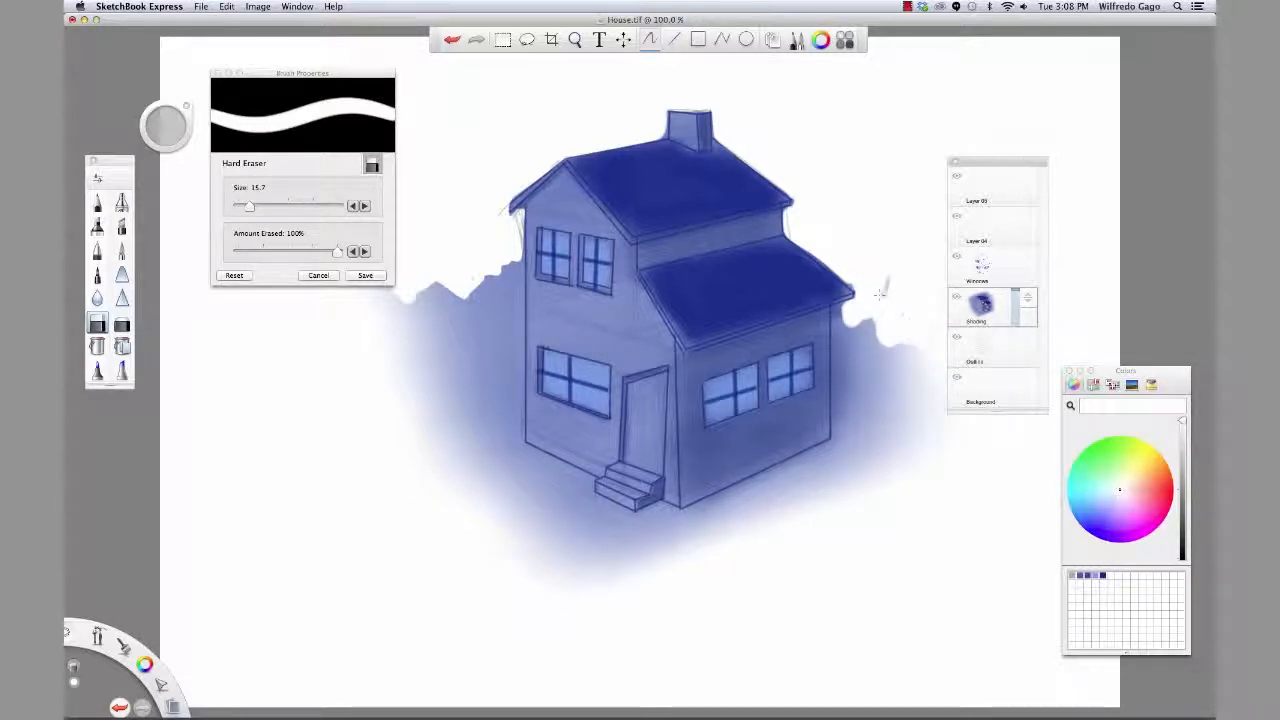
drag(871, 288, 845, 279)
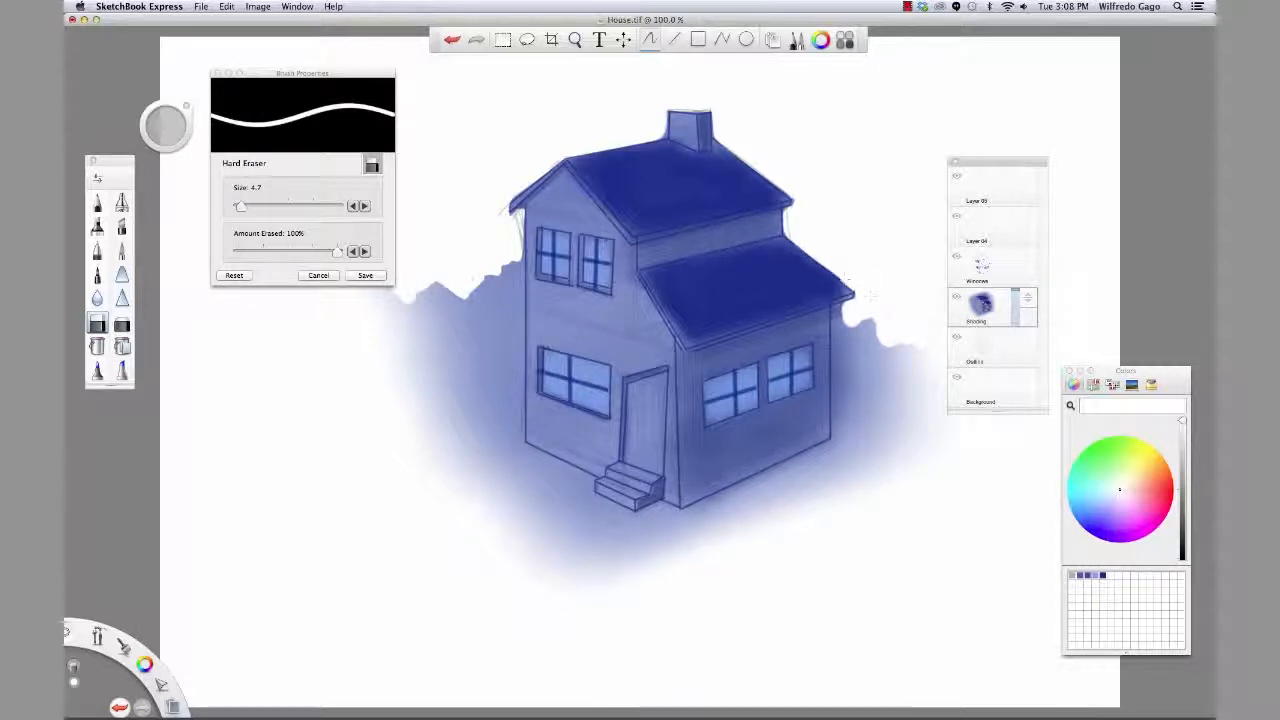
Erase the stray sketch lines beside the left eave on the rough outline layer and enlarge the Hard Eraser to size 8.7
click(982, 348)
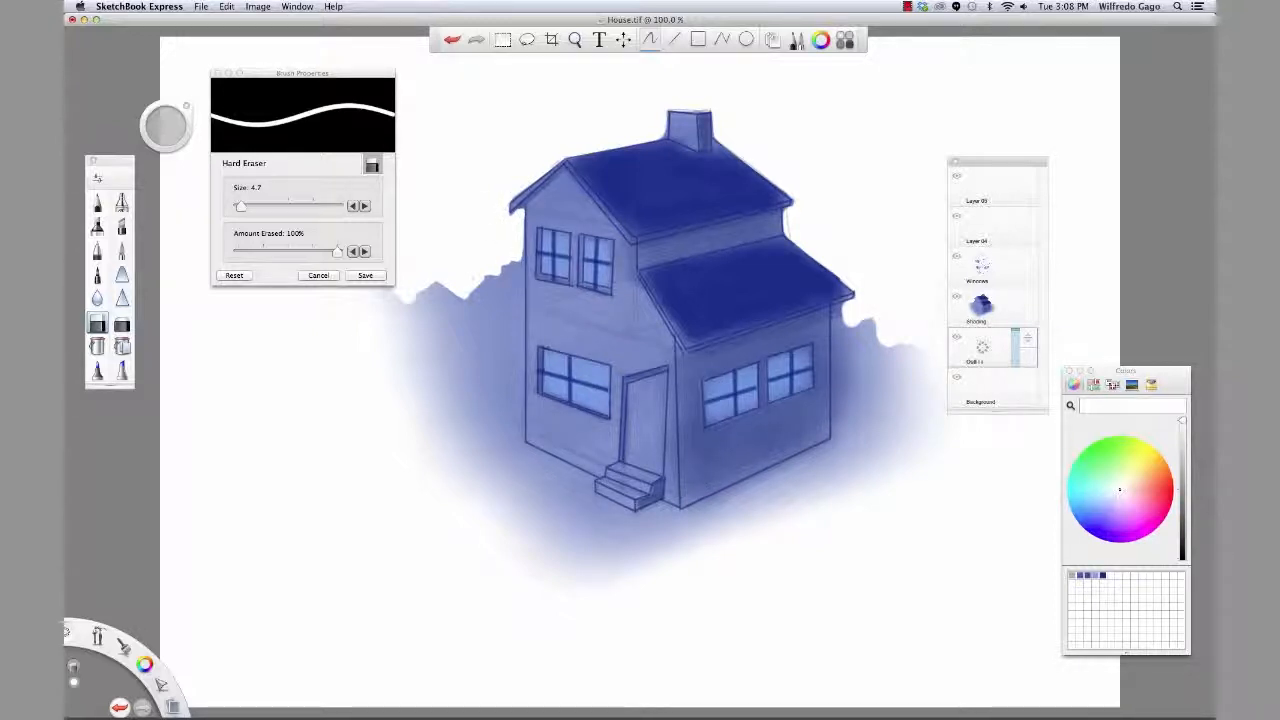
key(])
key(])
key(])
key(])
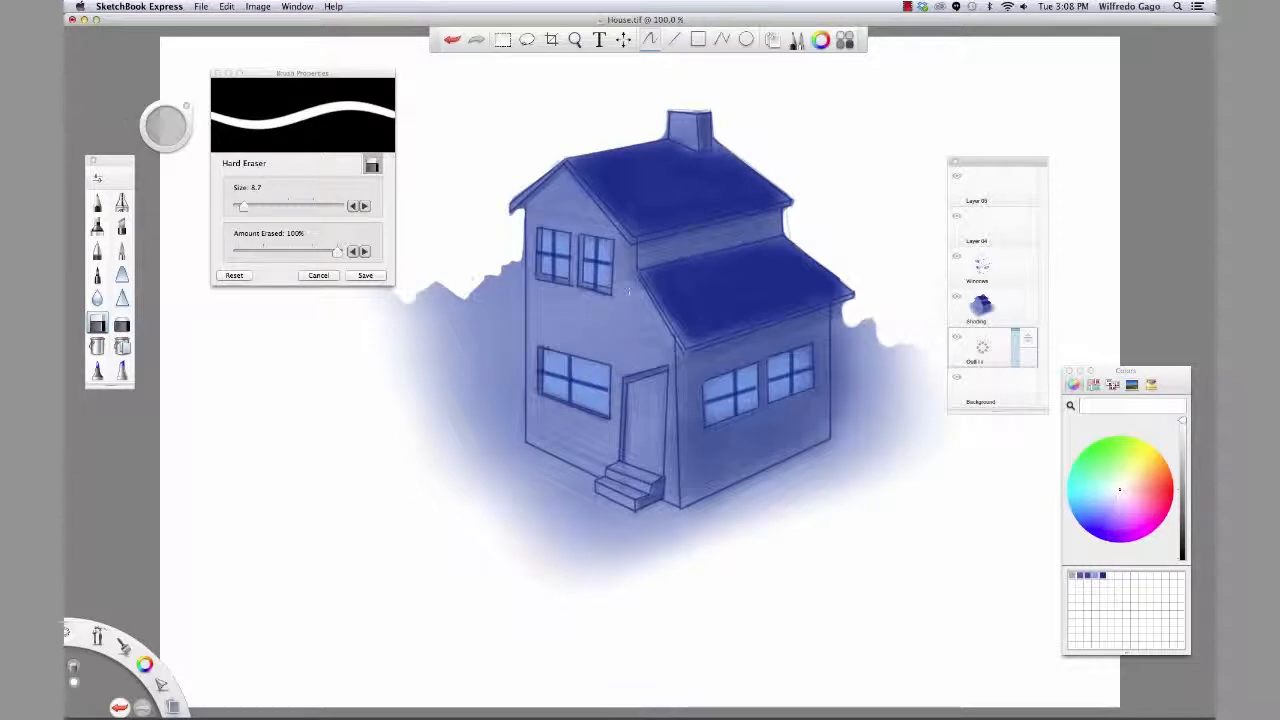